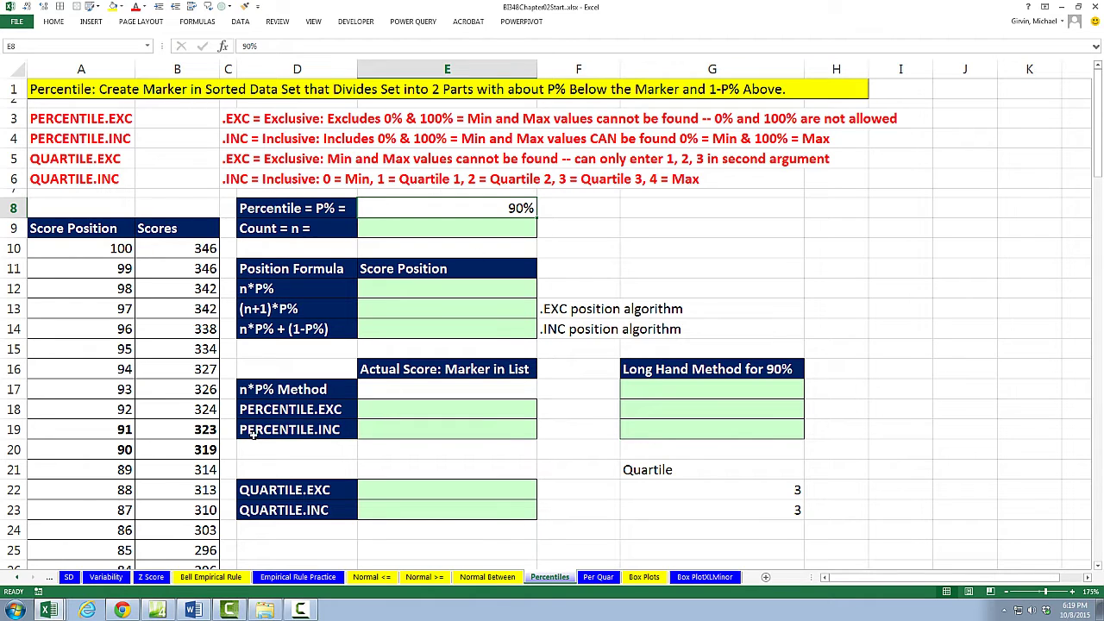
# - Highlight the scores around position 90 and review the count cell, position labels and 90% percentile
pyautogui.click(200, 430)
pyautogui.moveTo(201, 430); pyautogui.dragTo(202, 248)
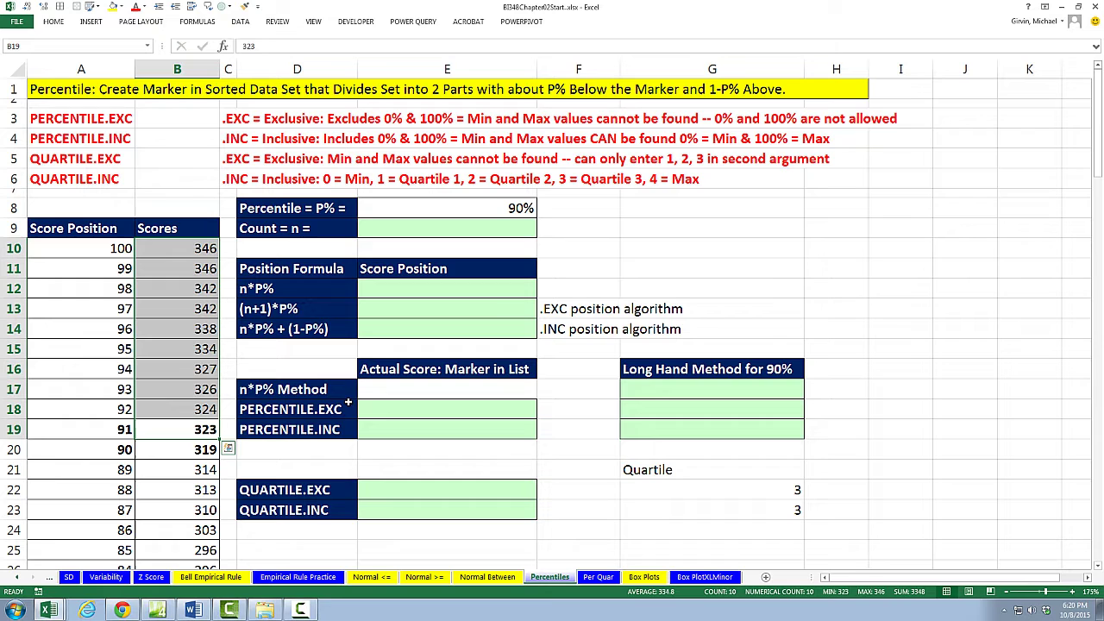
pyautogui.moveTo(186, 450); pyautogui.dragTo(180, 559)
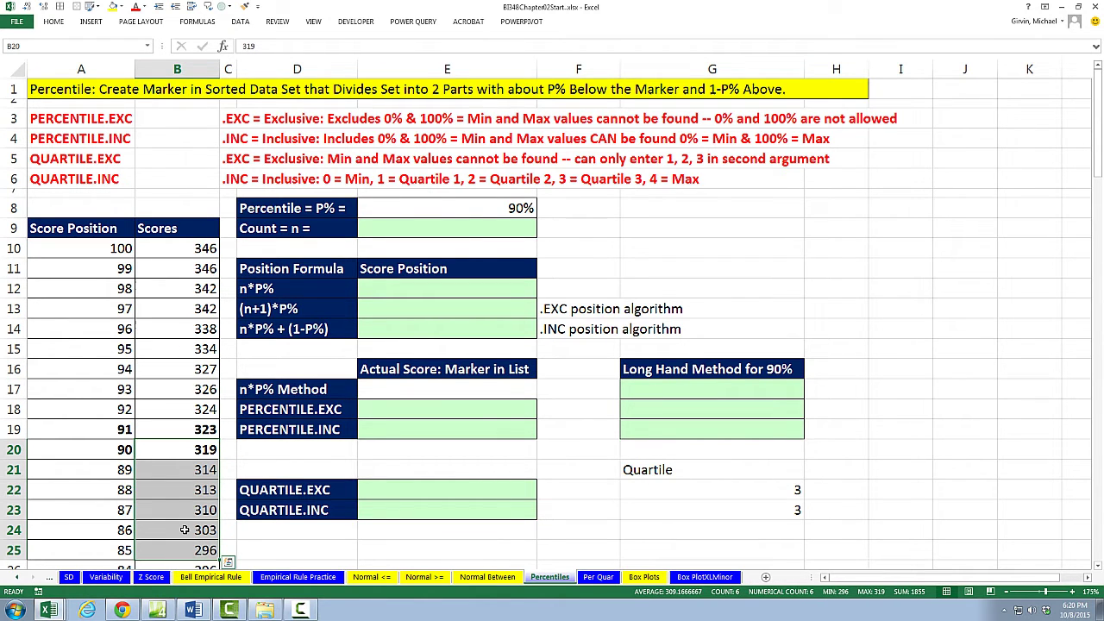
pyautogui.hotkey('ctrl', 'shift', 'Down')
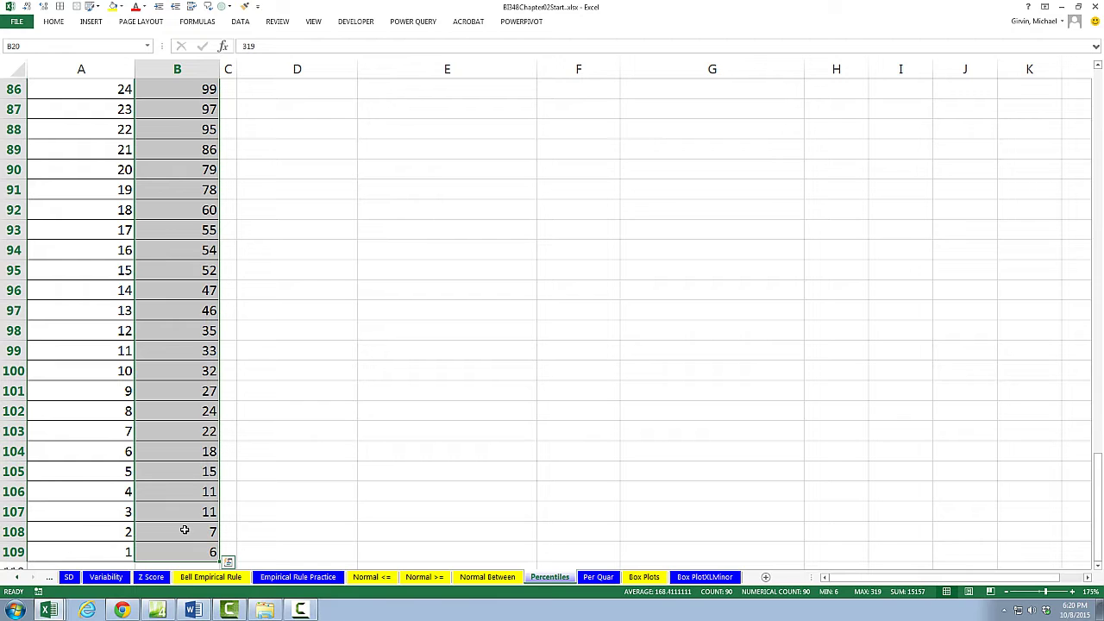
pyautogui.scroll(-2, 189, 435)
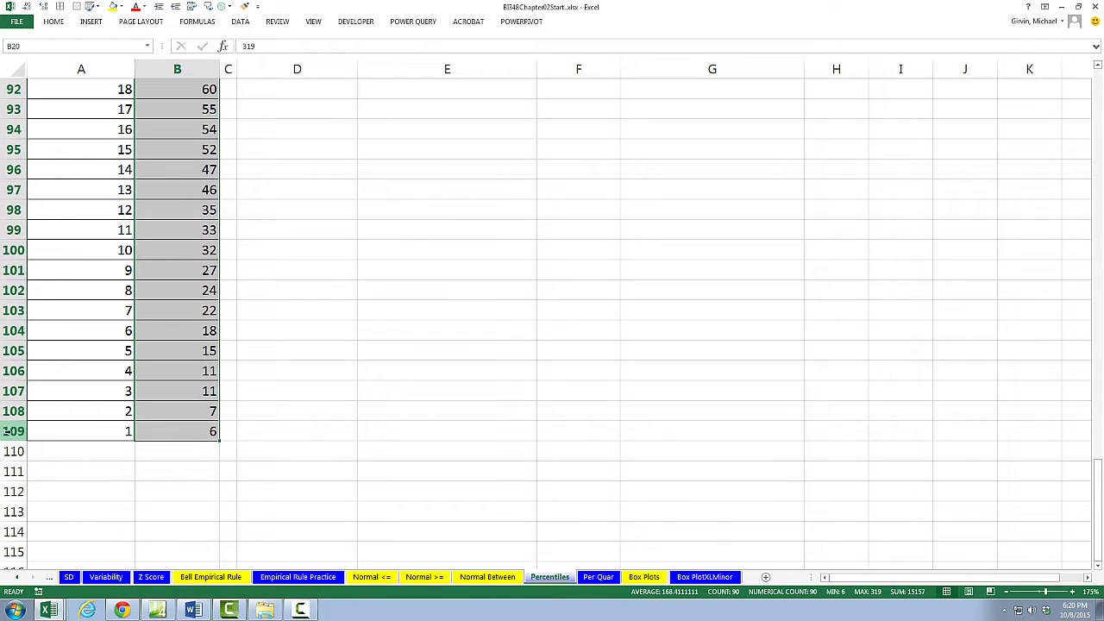
pyautogui.hotkey('ctrl', 'Home')
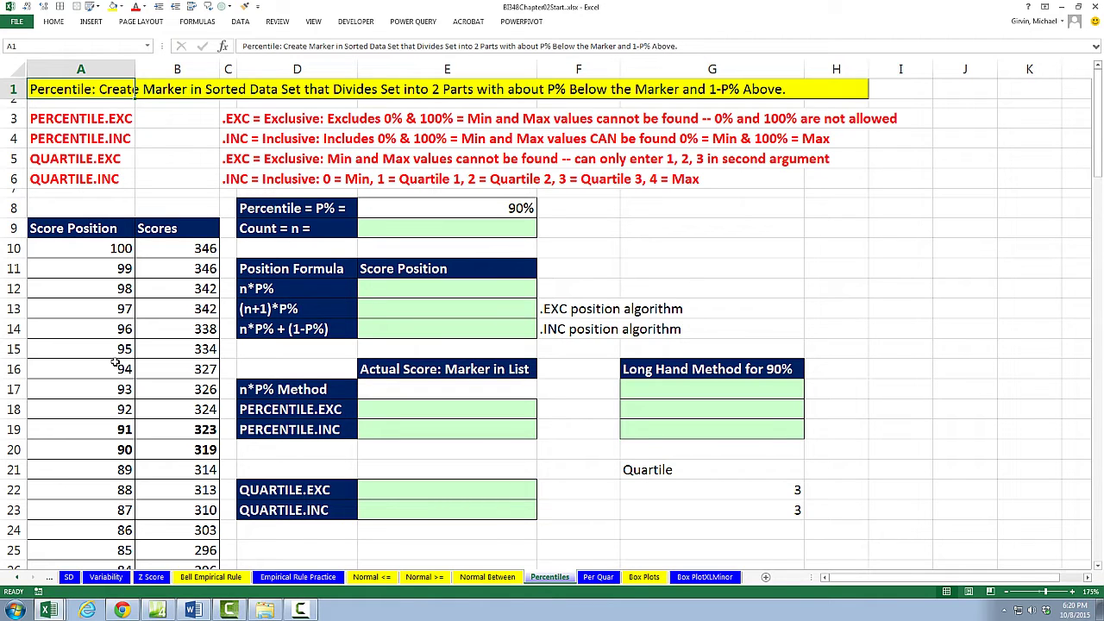
pyautogui.click(458, 232)
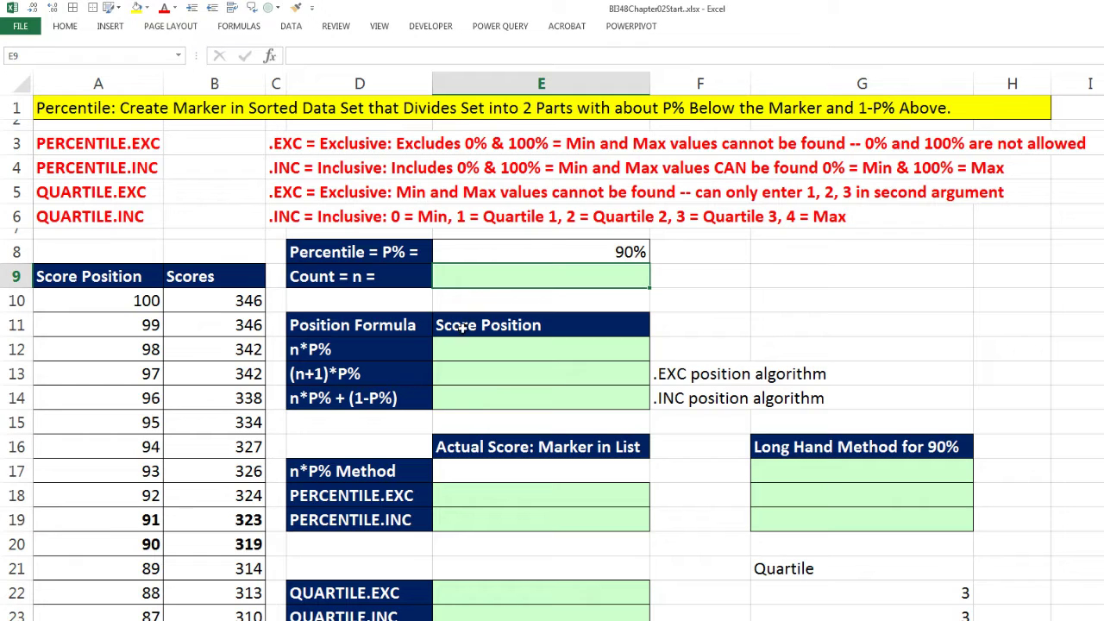
pyautogui.moveTo(361, 354); pyautogui.dragTo(361, 398)
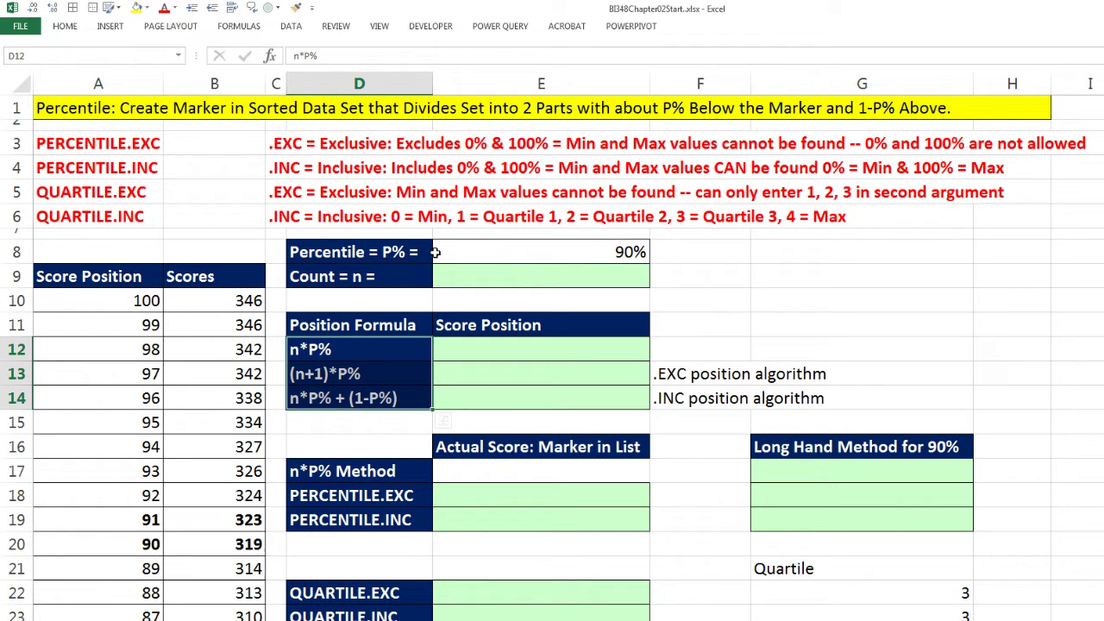
pyautogui.click(538, 260)
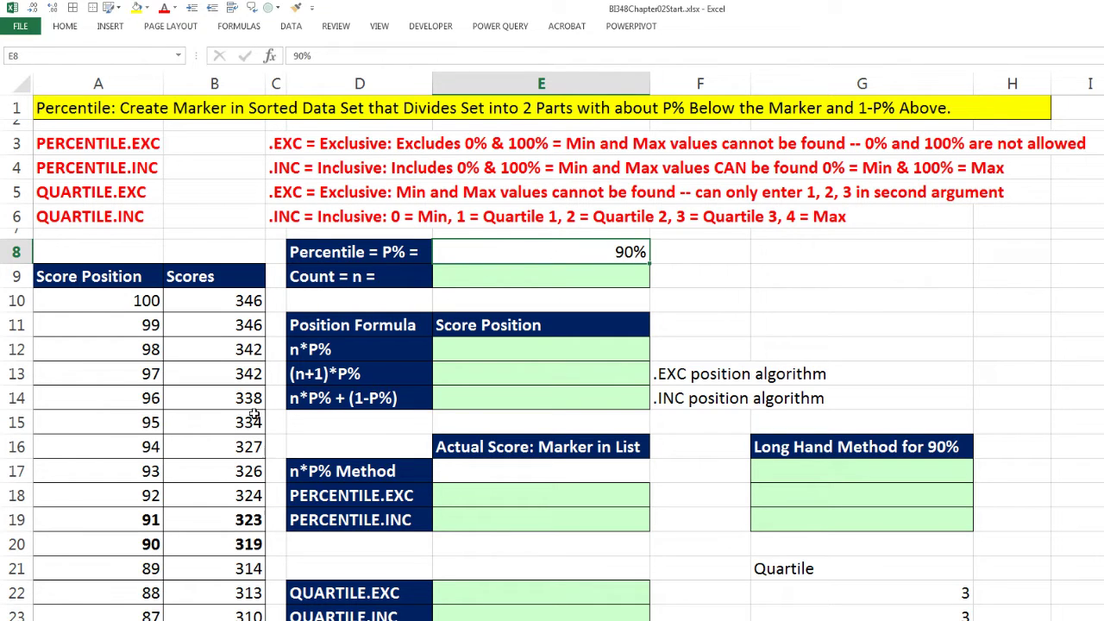
# - Enter =COUNT(B10:B109) in E9 to count the scores as 100
pyautogui.click(526, 278)
pyautogui.write('=count')
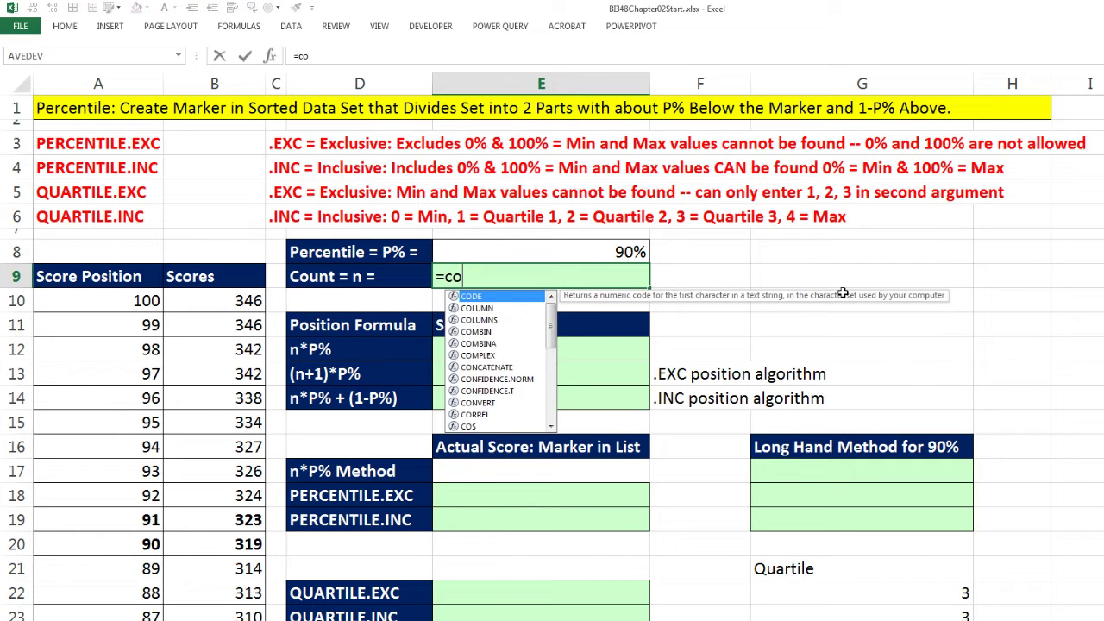
pyautogui.press('Tab')
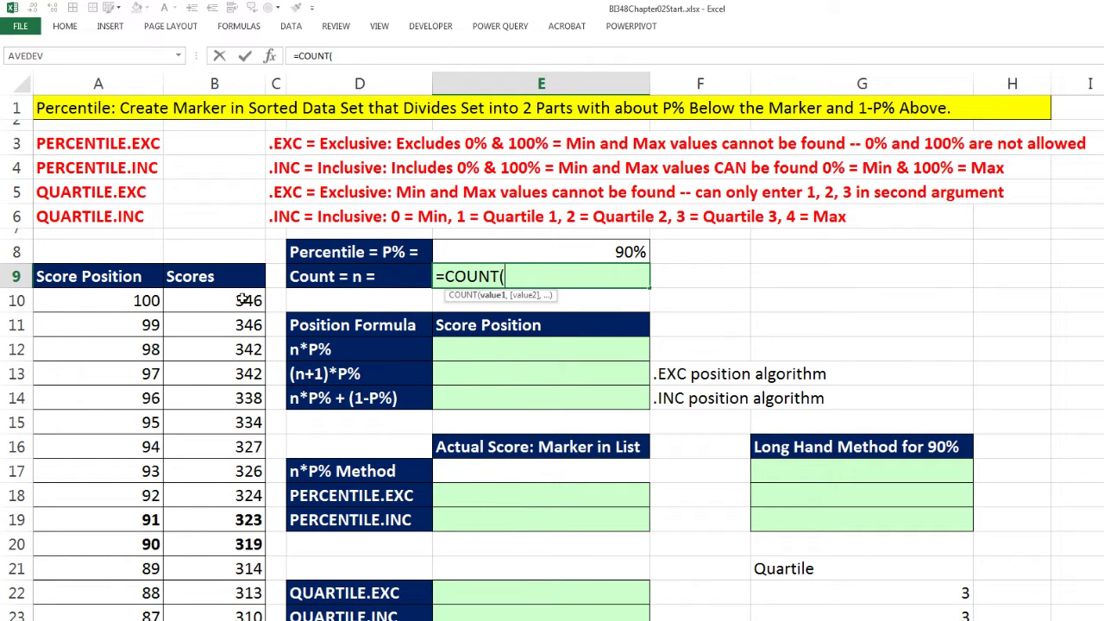
pyautogui.click(221, 296)
pyautogui.hotkey('ctrl', 'shift', 'Down')
pyautogui.hotkey('ctrl', 'BackSpace')
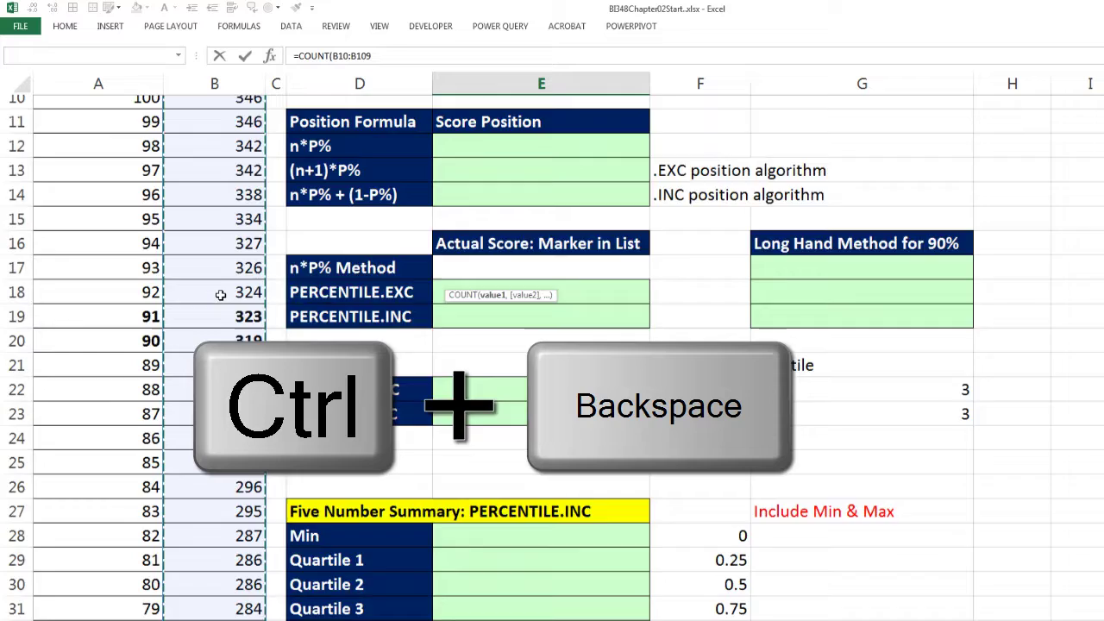
pyautogui.press('Return')
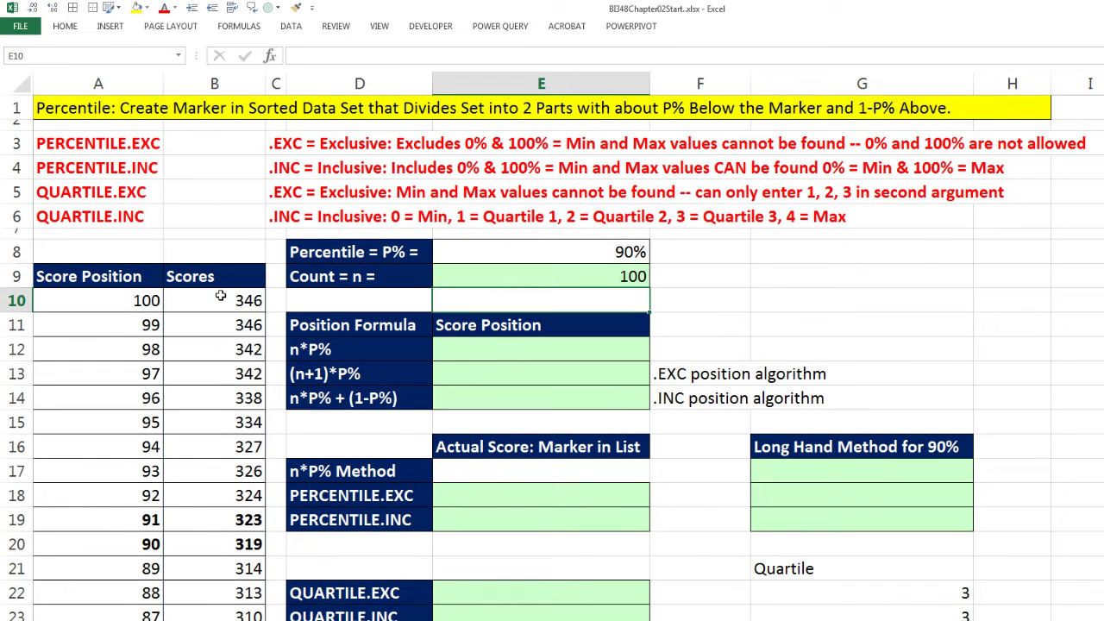
# - Enter =E9*E8 in the n*P% cell, giving a score position of 90
pyautogui.press('Down')
pyautogui.press('Down')
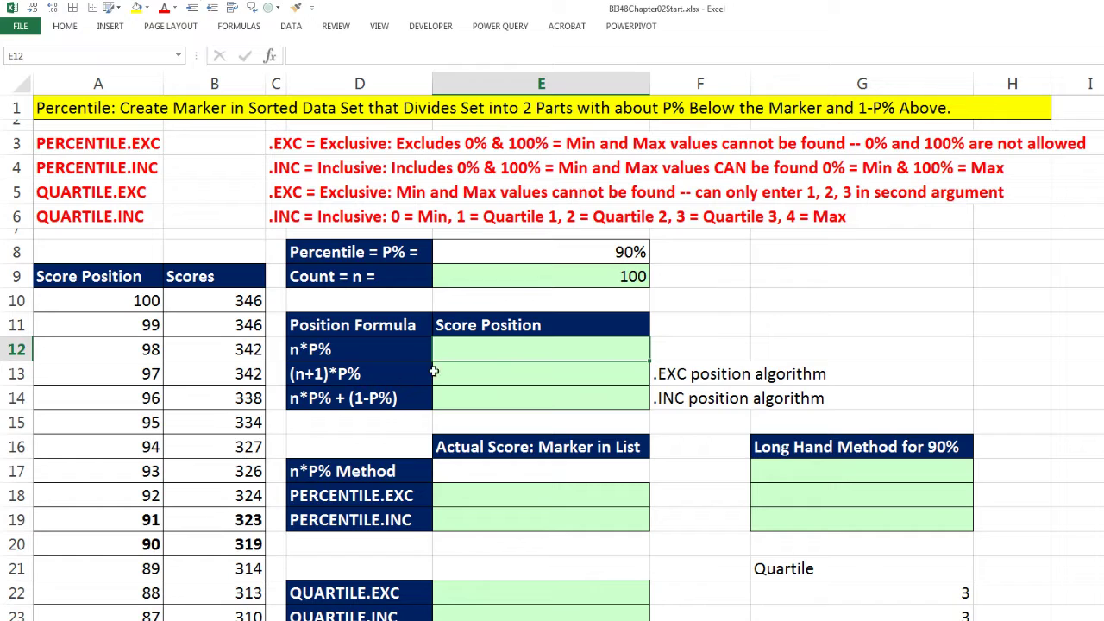
pyautogui.write('=')
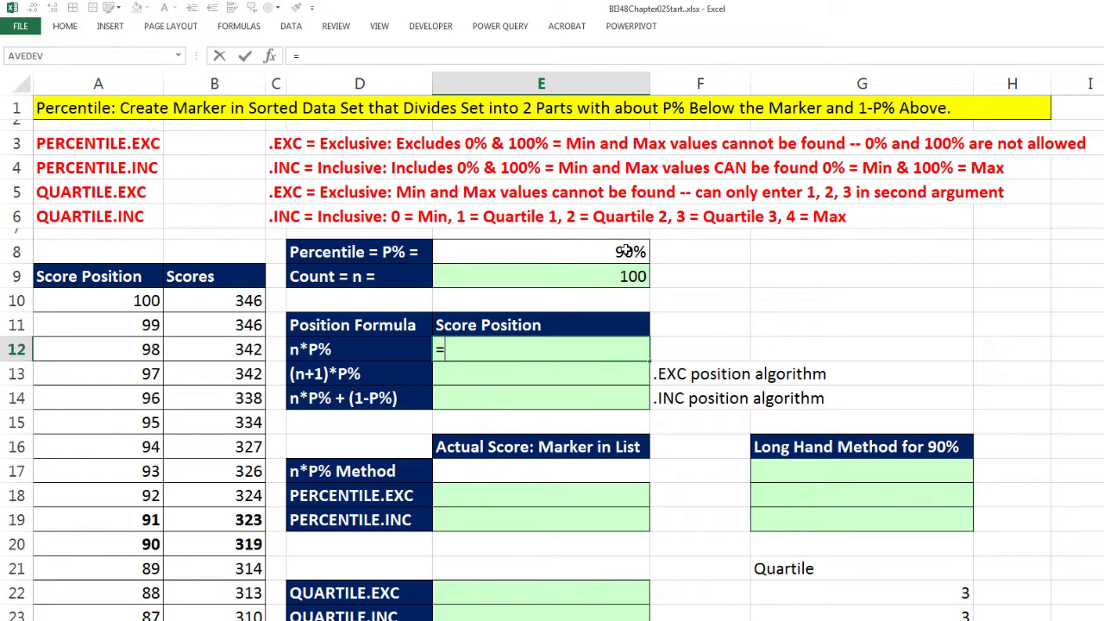
pyautogui.click(628, 276)
pyautogui.write('*')
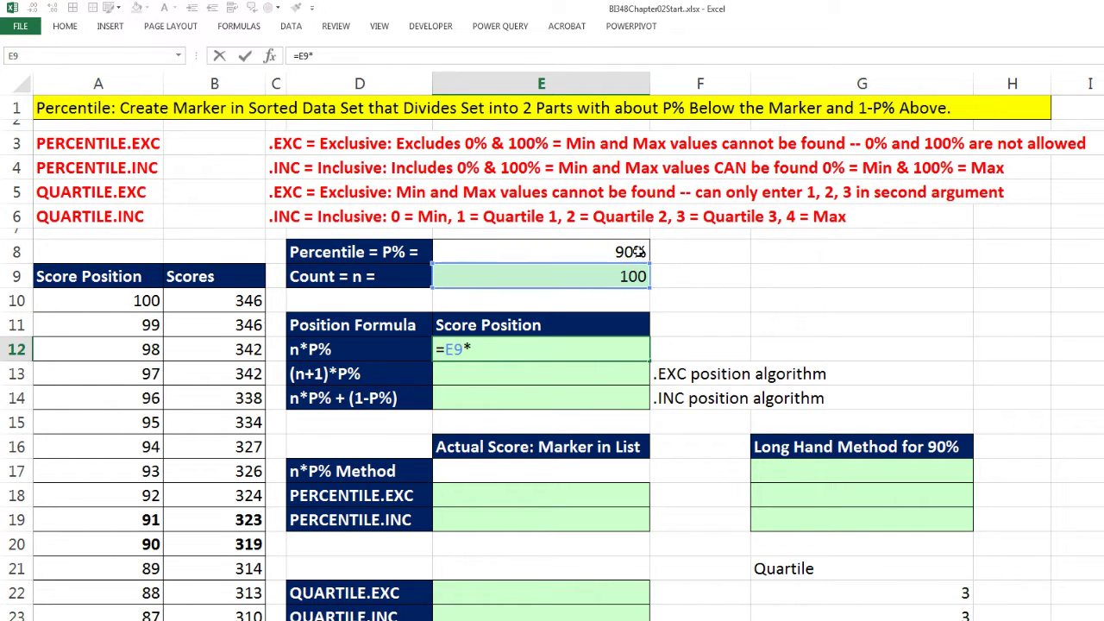
pyautogui.click(638, 251)
pyautogui.hotkey('ctrl', 'Return')
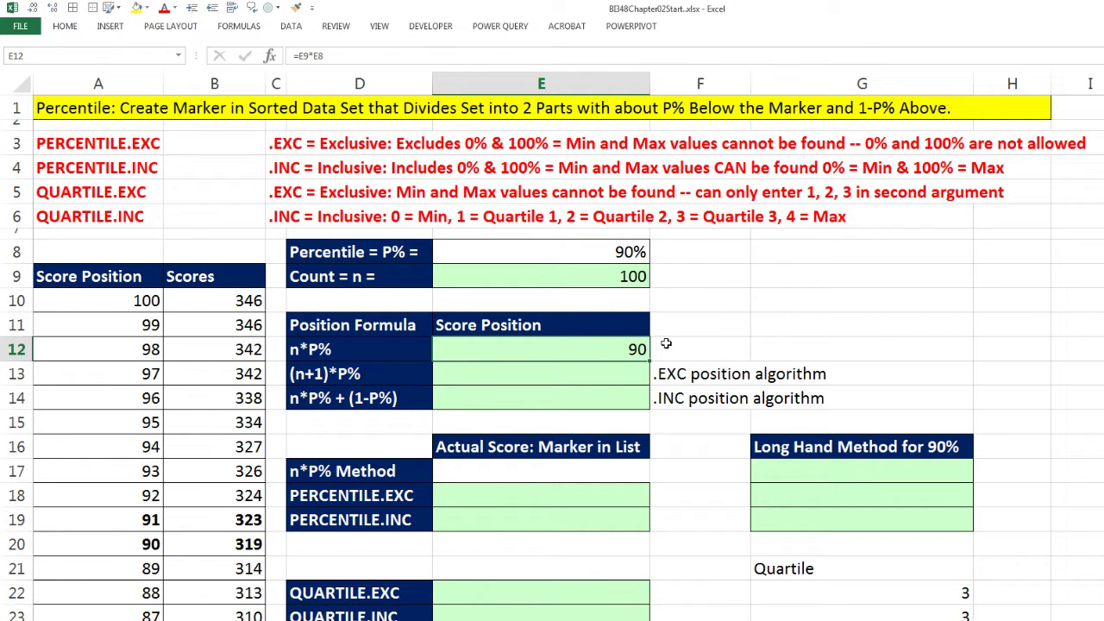
# - Highlight position 90 with its score 319 and the positions above and below it
pyautogui.click(92, 545)
pyautogui.moveTo(92, 545); pyautogui.dragTo(200, 551)
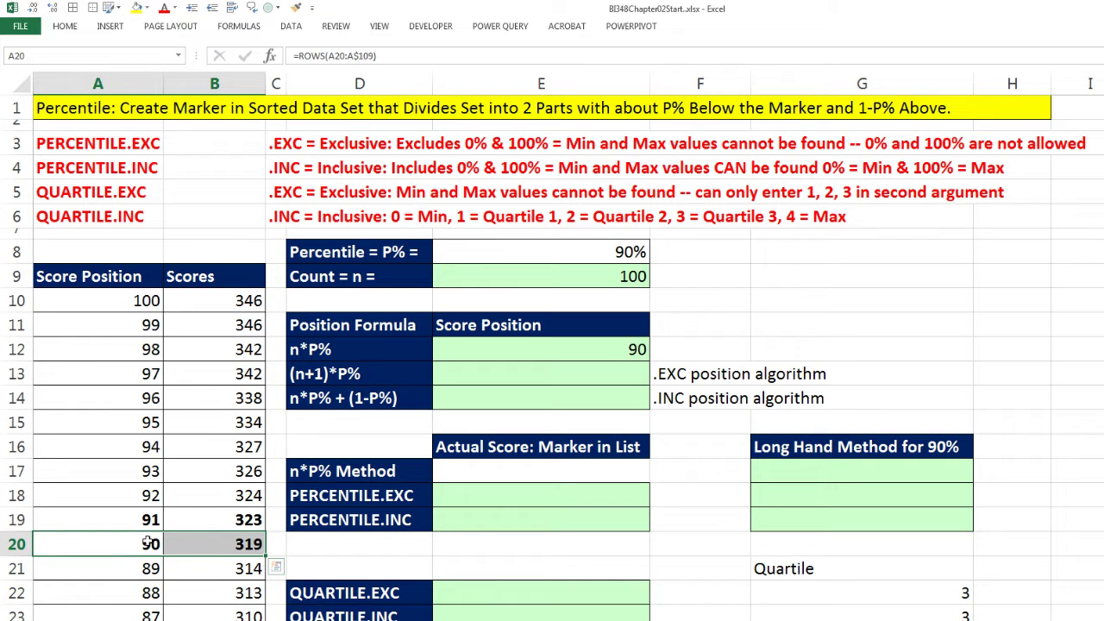
pyautogui.moveTo(144, 521); pyautogui.dragTo(144, 301)
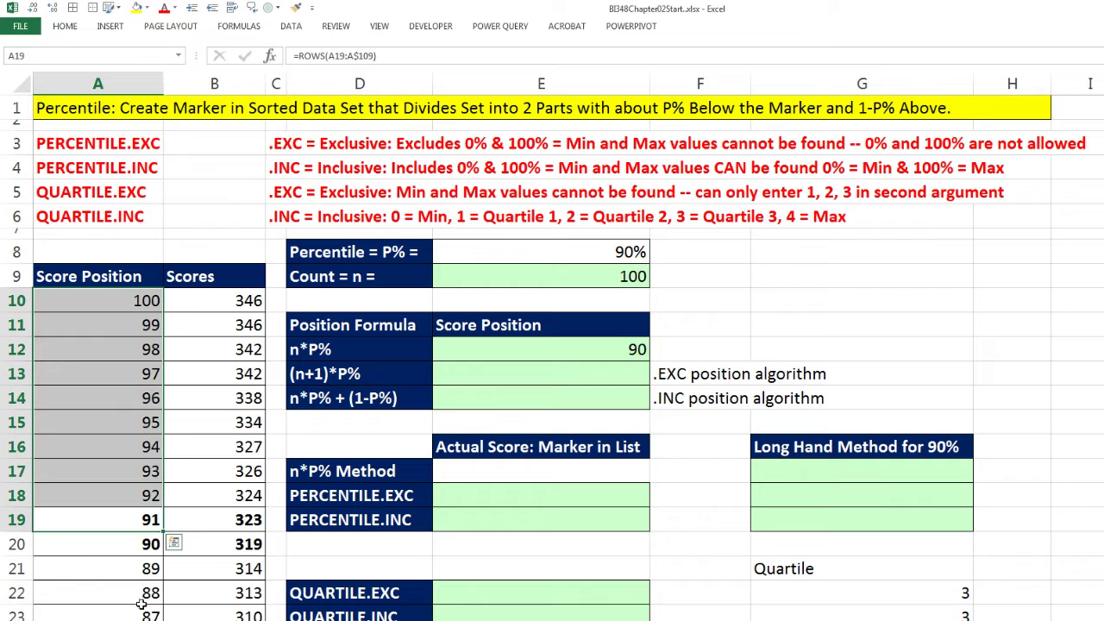
pyautogui.moveTo(134, 574); pyautogui.dragTo(145, 619)
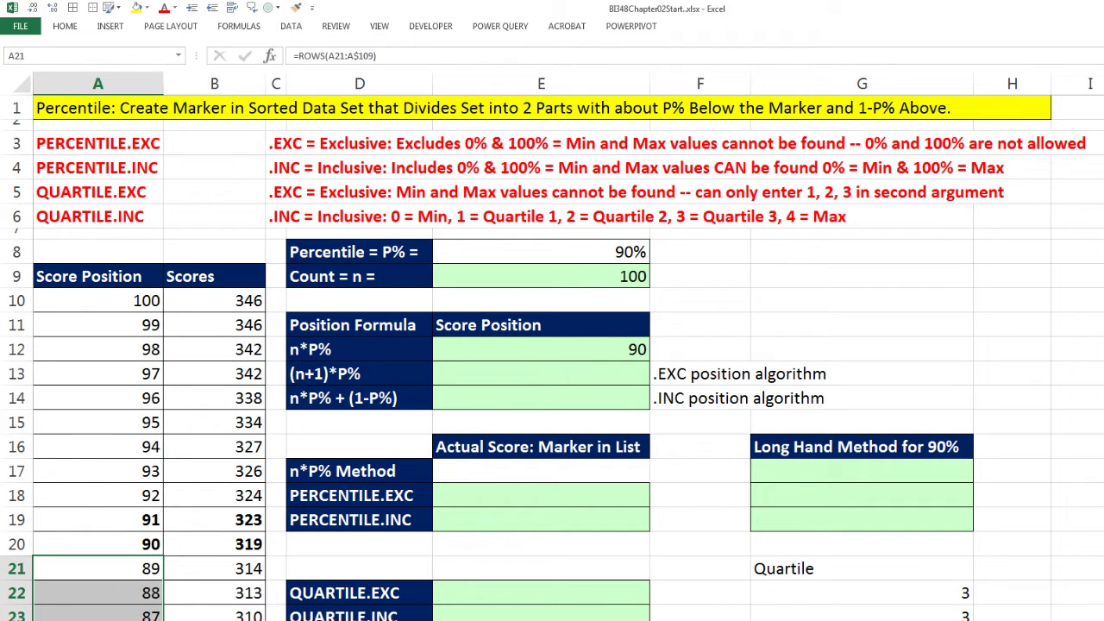
# - Enter =B20 in G17 so the first long-hand 90% result shows 319
pyautogui.click(788, 473)
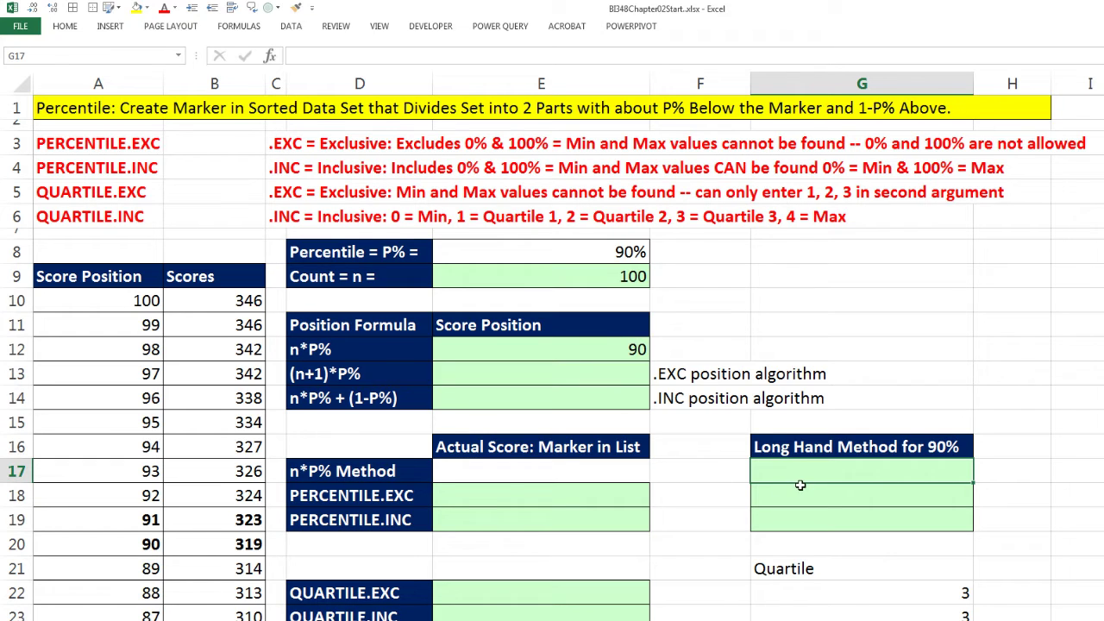
pyautogui.write('=')
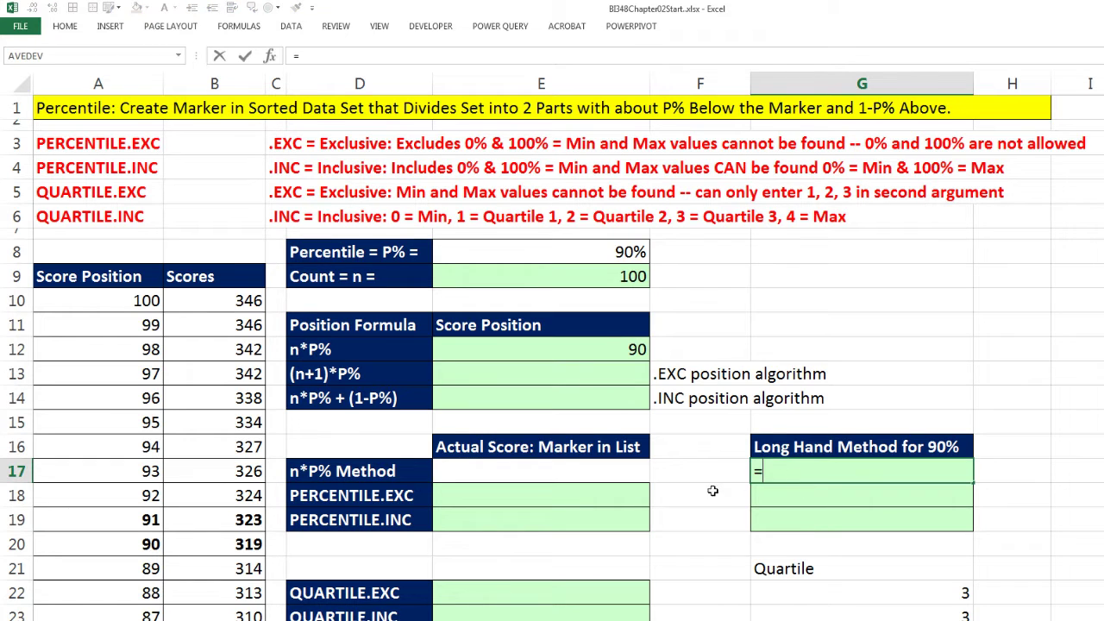
pyautogui.click(209, 547)
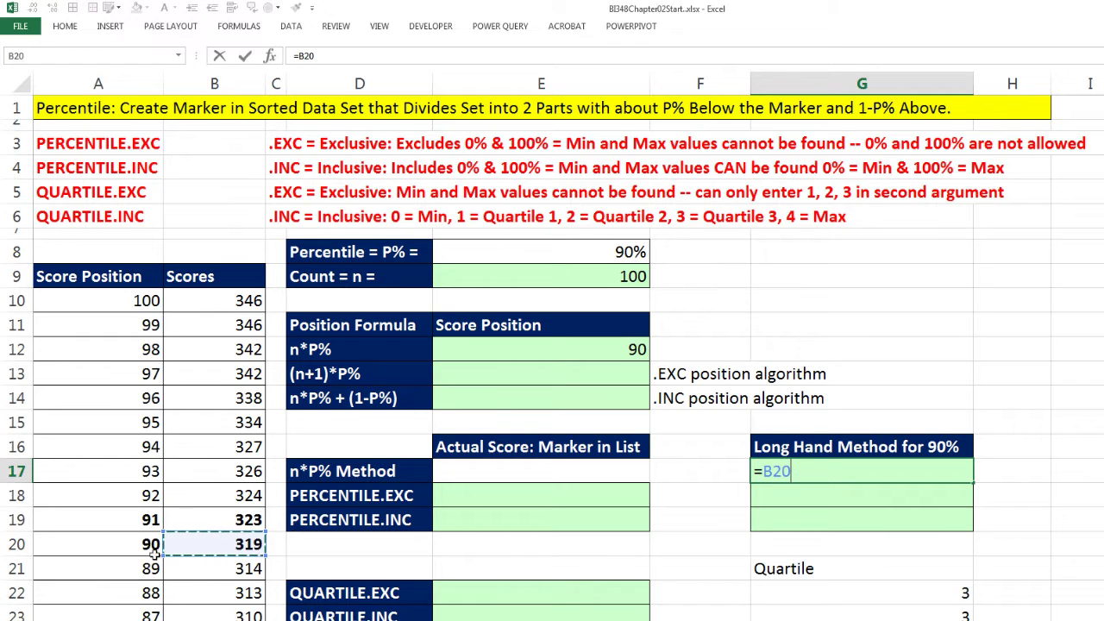
pyautogui.press('Return')
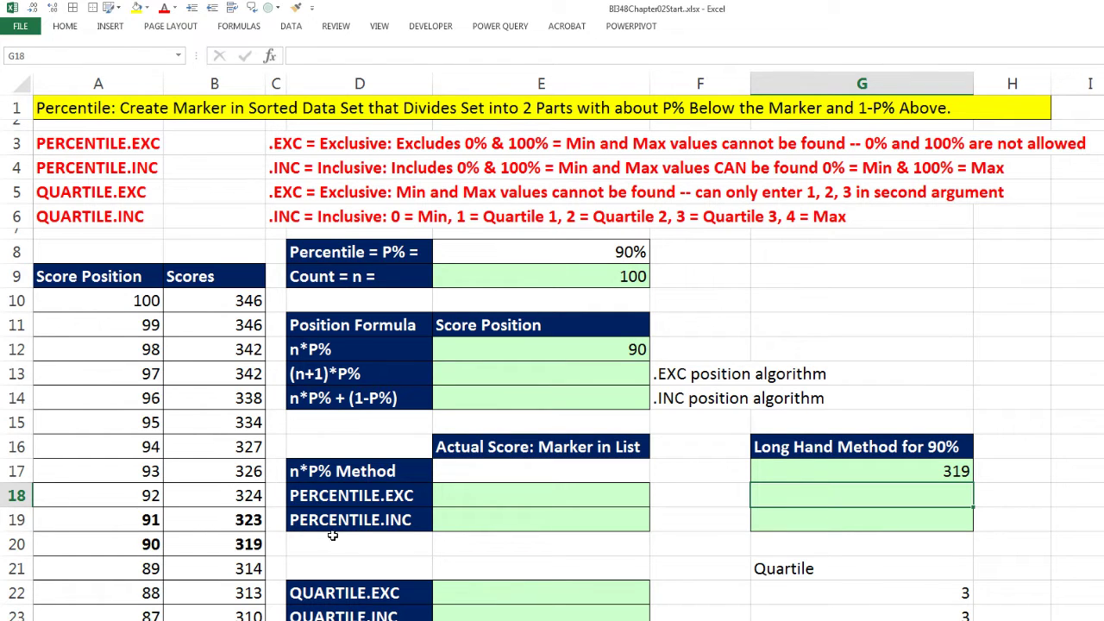
# - Highlight the scores above and below the 90% marker, then select E13
pyautogui.moveTo(248, 521); pyautogui.dragTo(213, 302)
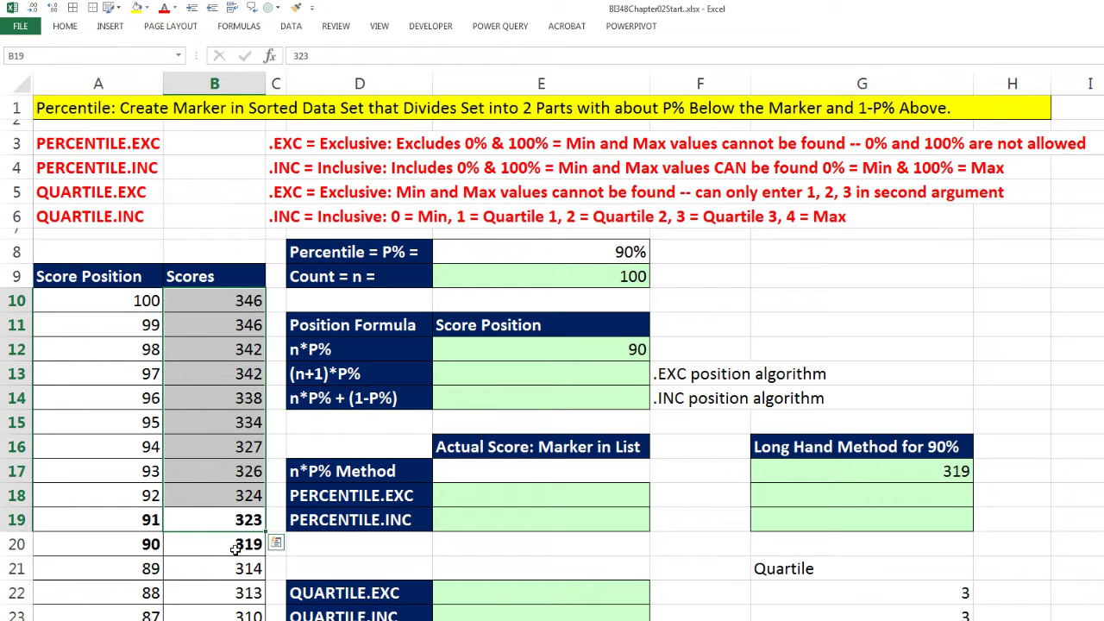
pyautogui.moveTo(235, 550); pyautogui.dragTo(237, 614)
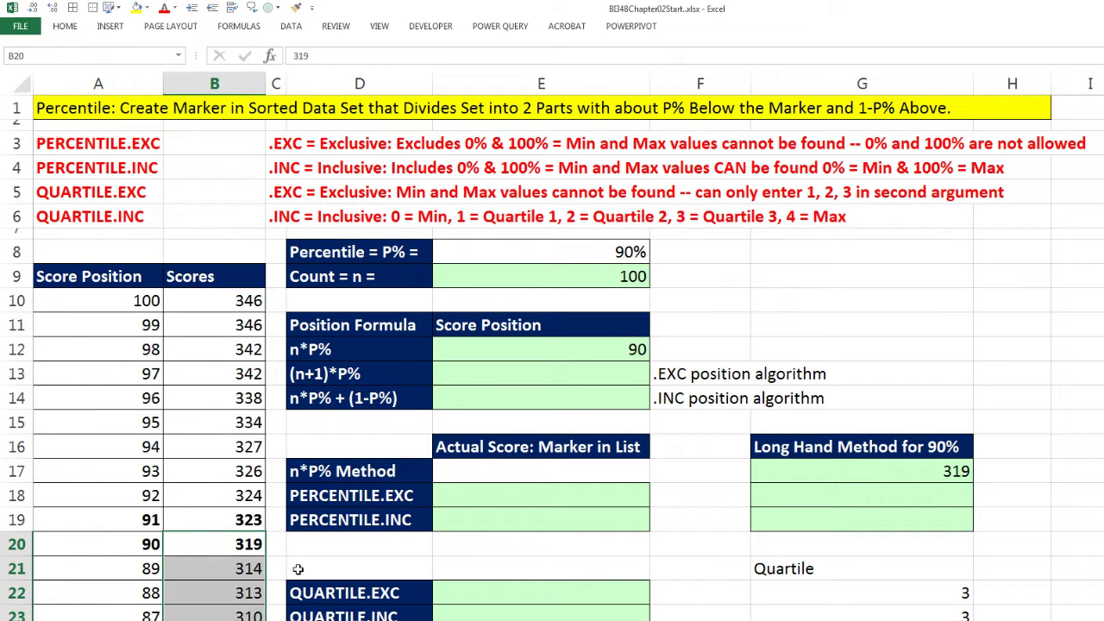
pyautogui.click(455, 374)
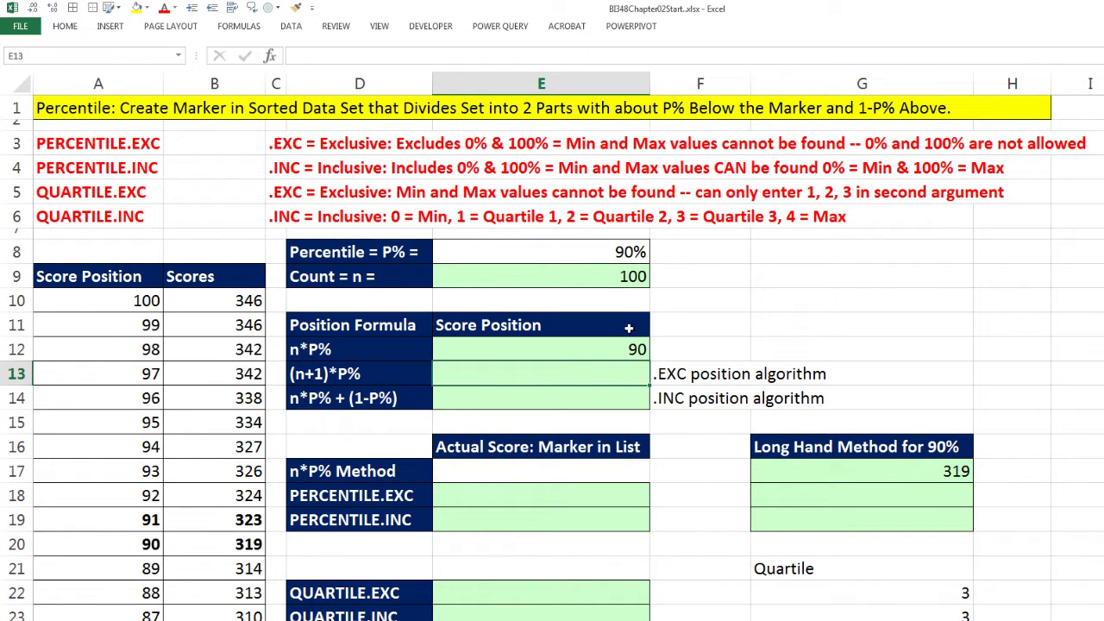
# - Enter =(E9+1)*E8 in E13 for an .EXC position of 90.9, marking the scores at positions 90-91
pyautogui.write('=(')
pyautogui.click(595, 276)
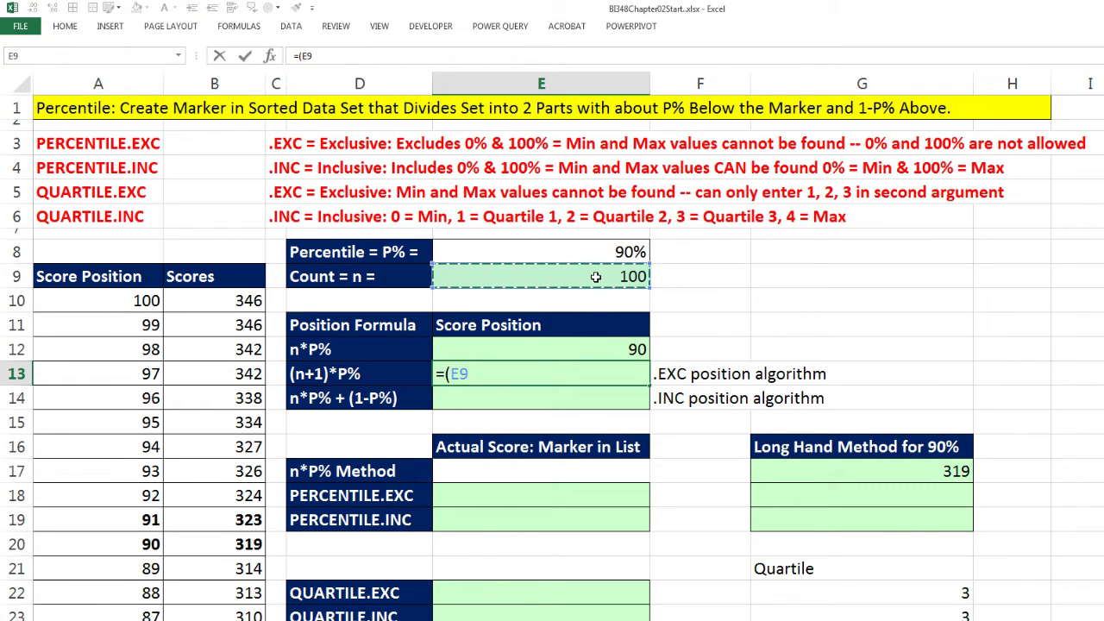
pyautogui.write('+')
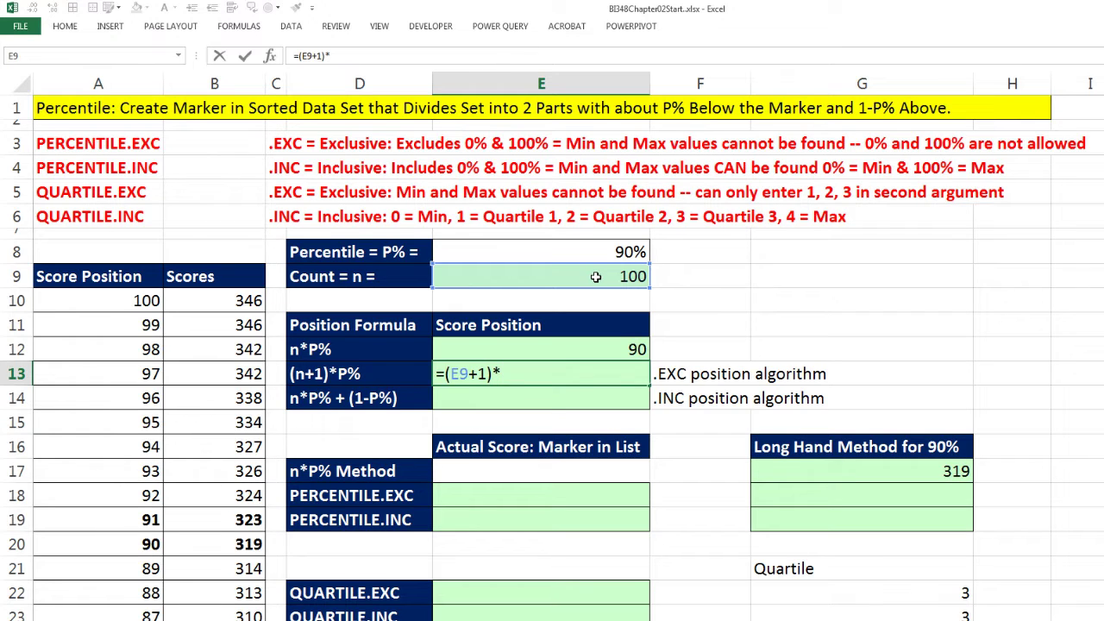
pyautogui.write('1)*')
pyautogui.click(618, 249)
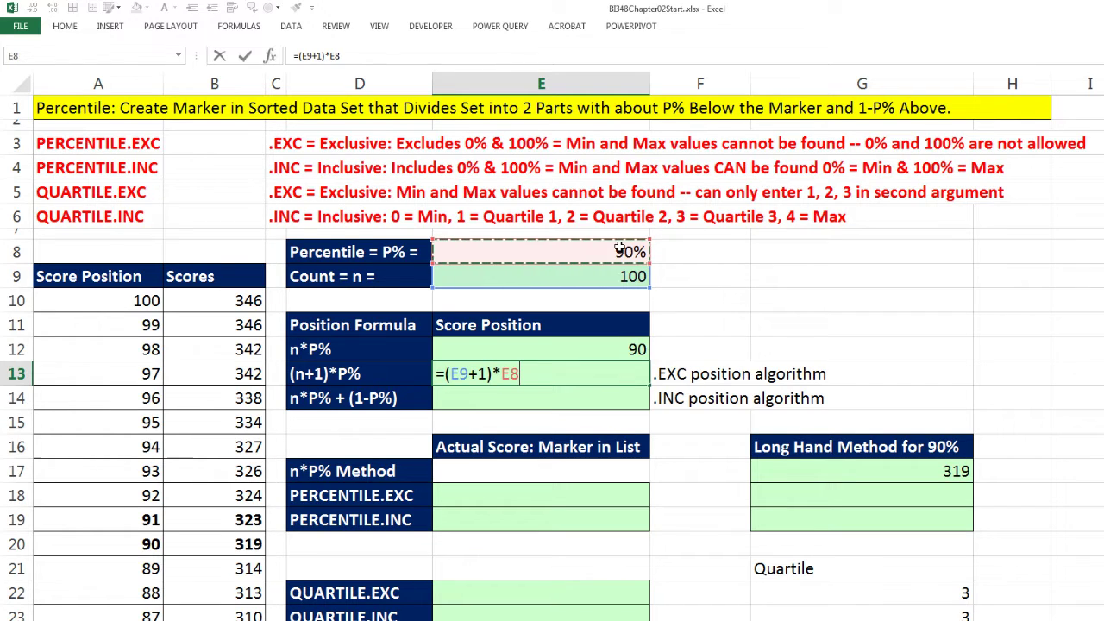
pyautogui.hotkey('ctrl', 'Return')
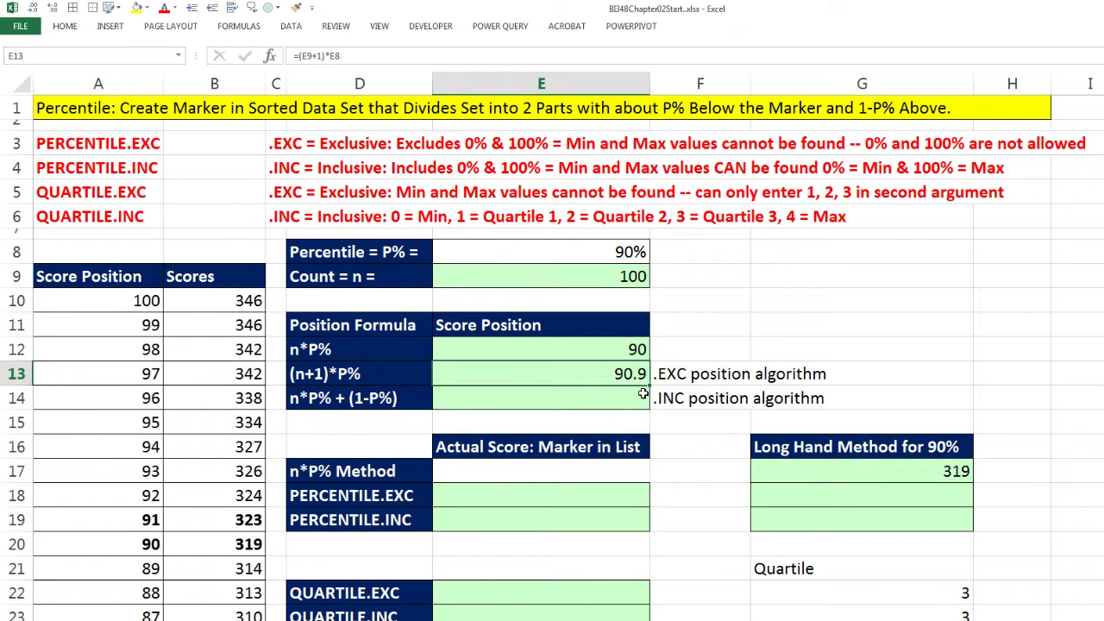
pyautogui.moveTo(104, 523); pyautogui.dragTo(215, 537)
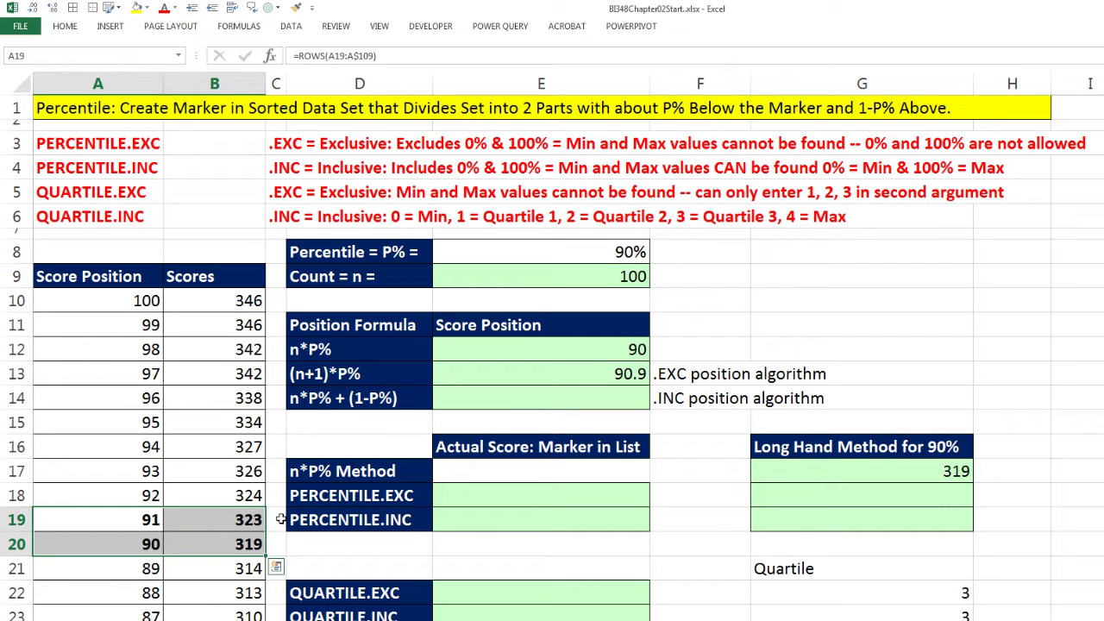
# - Enter =B20+(B19-B20)*.9 in G18, interpolating from 319 toward 323 to get 322.6
pyautogui.click(781, 498)
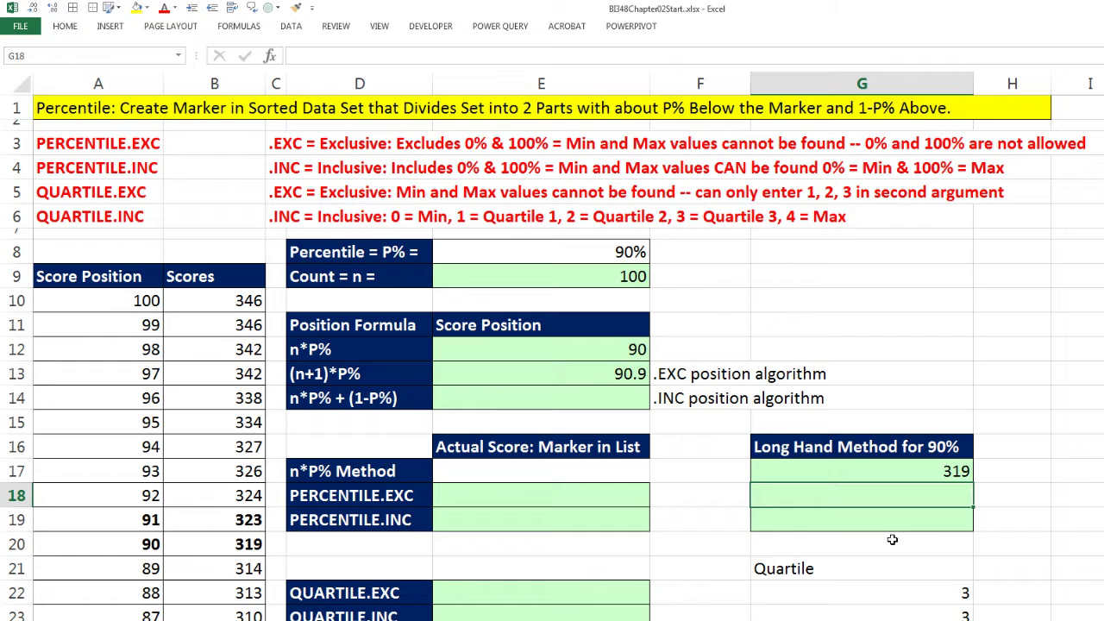
pyautogui.write('=')
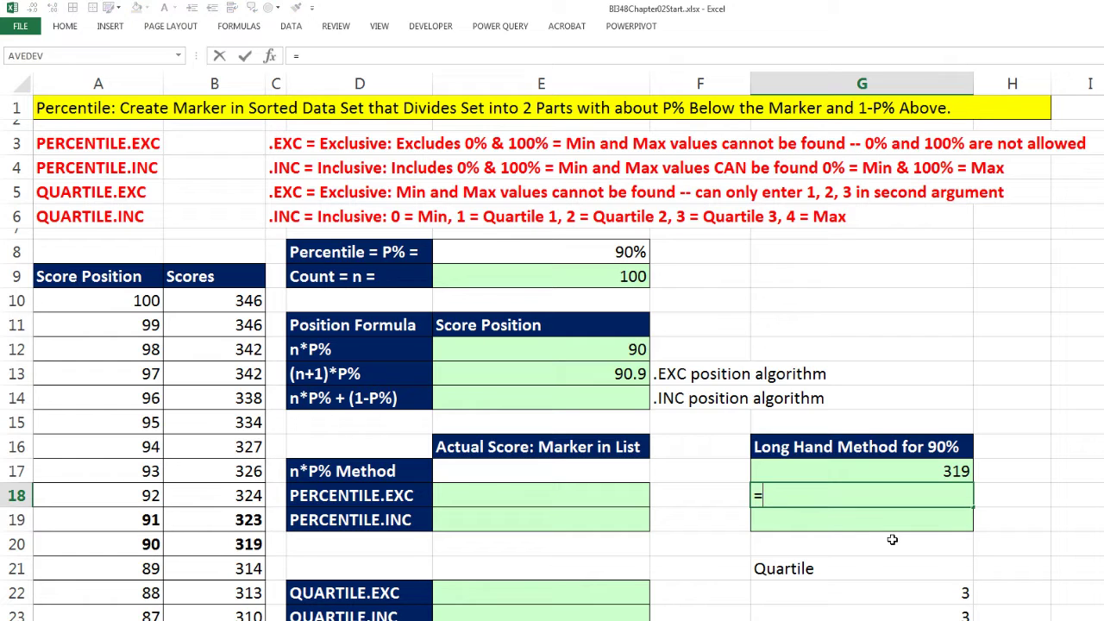
pyautogui.click(218, 542)
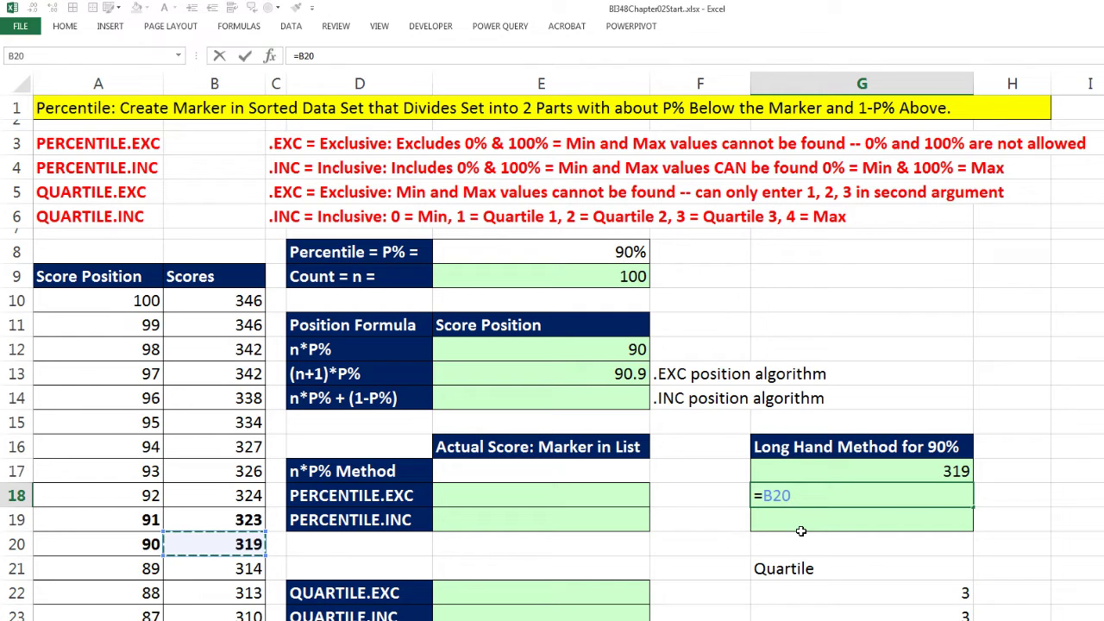
pyautogui.write('+(')
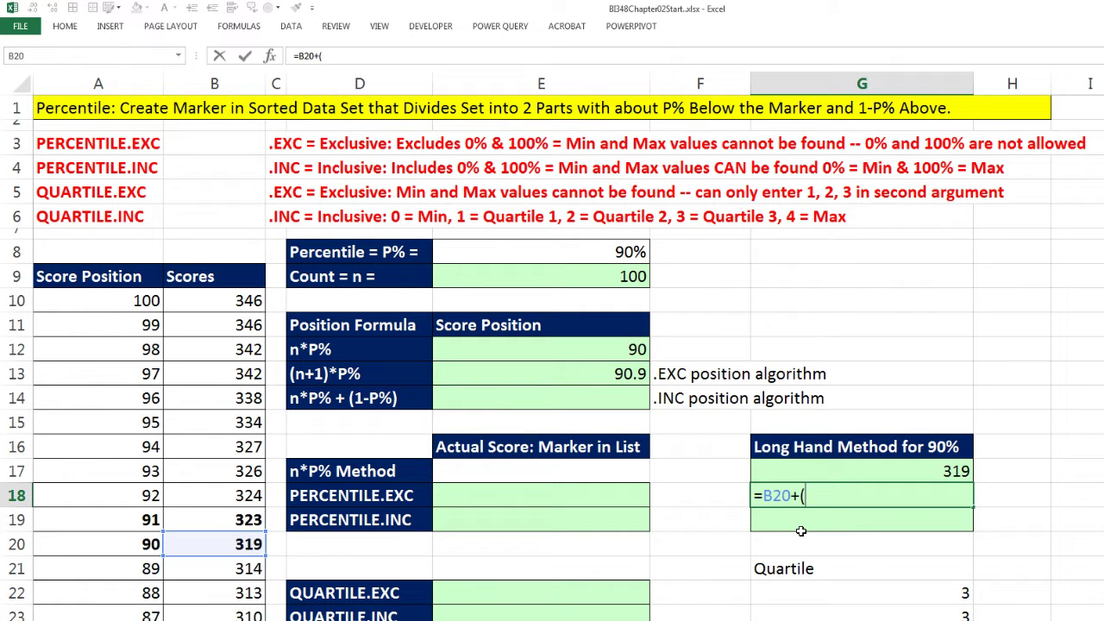
pyautogui.click(217, 521)
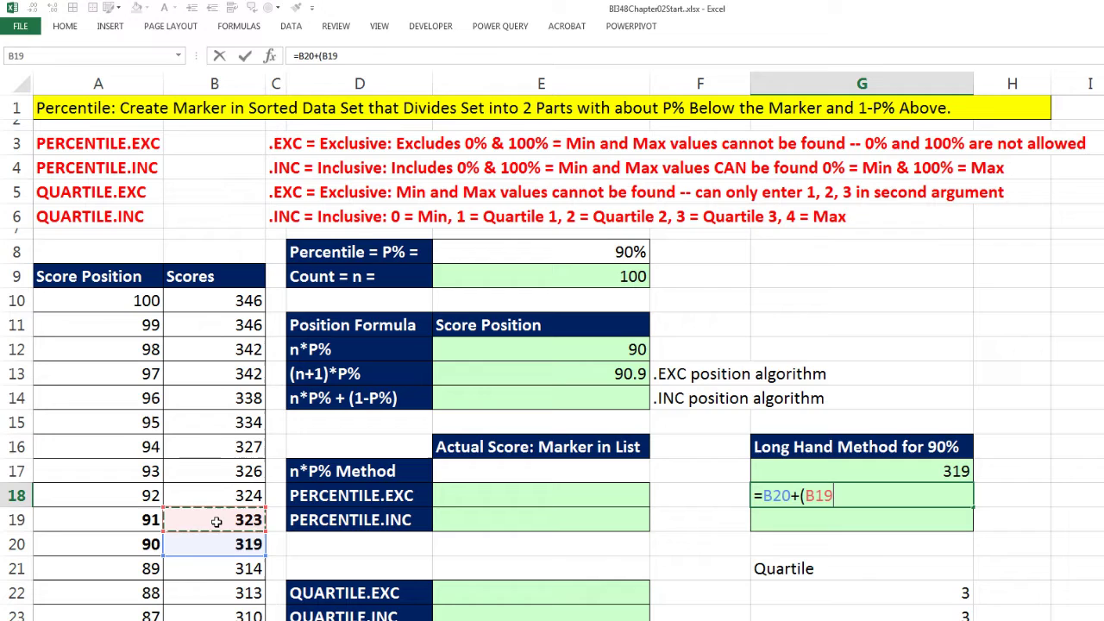
pyautogui.write('-')
pyautogui.click(241, 538)
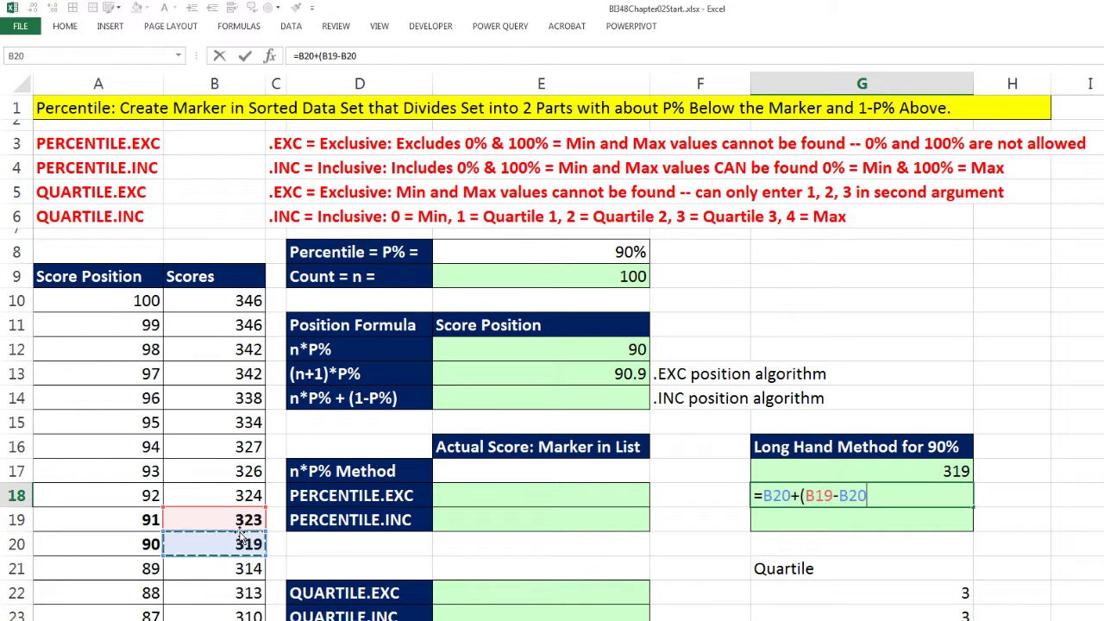
pyautogui.write(')*')
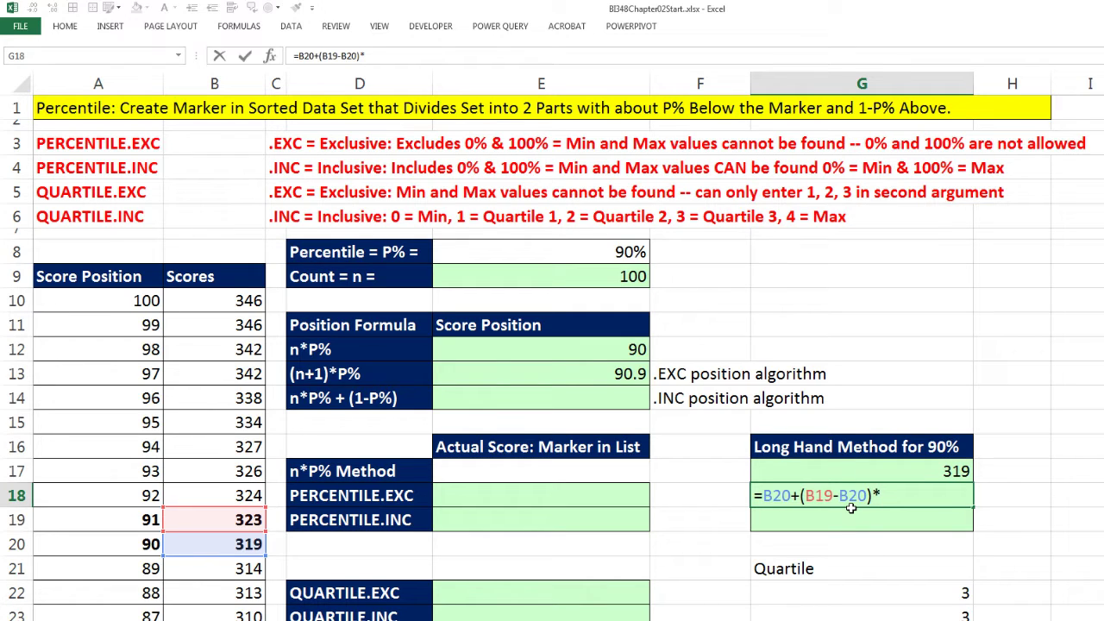
pyautogui.write('.9')
pyautogui.hotkey('ctrl', 'Return')
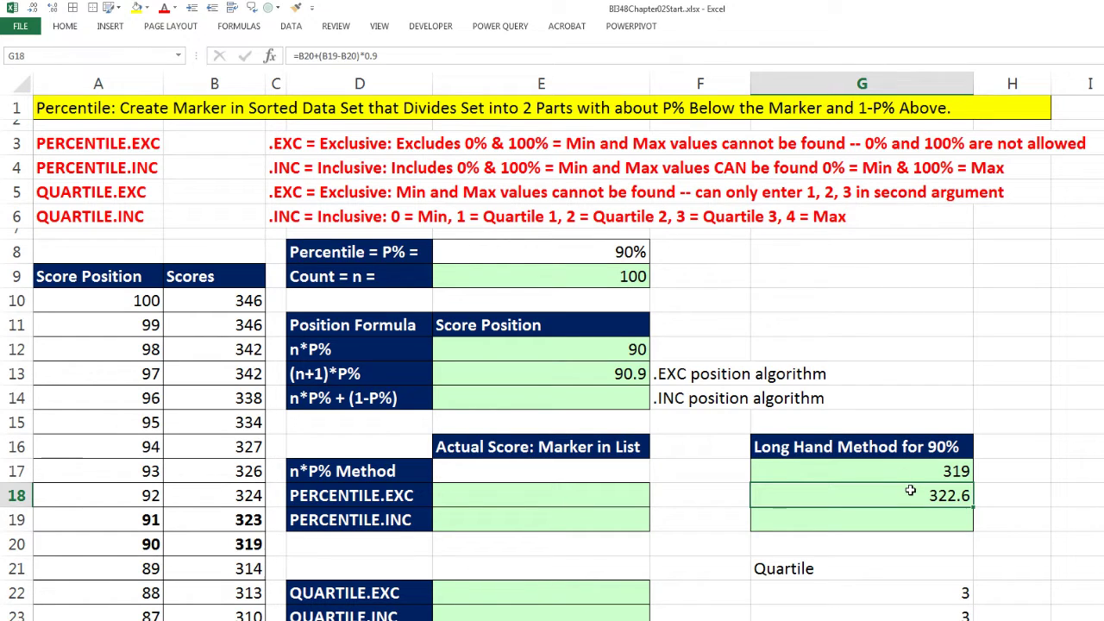
# - Enter =PERCENTILE.EXC(B10:B109,E8) in E18, copying the range reference, returning 322.6
pyautogui.click(550, 498)
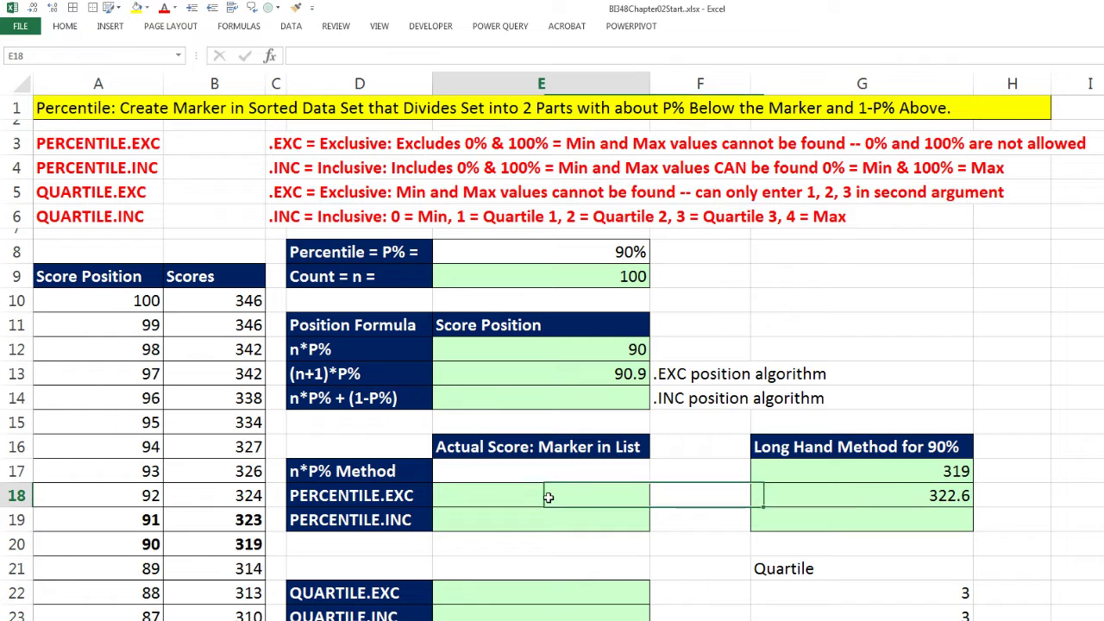
pyautogui.write('=per')
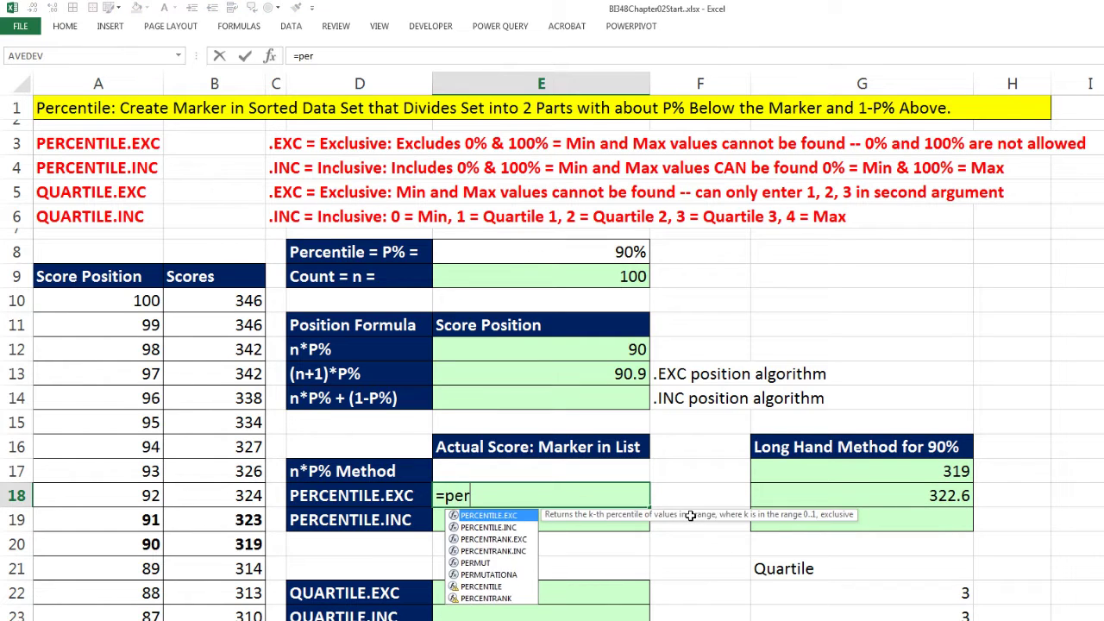
pyautogui.press('Tab')
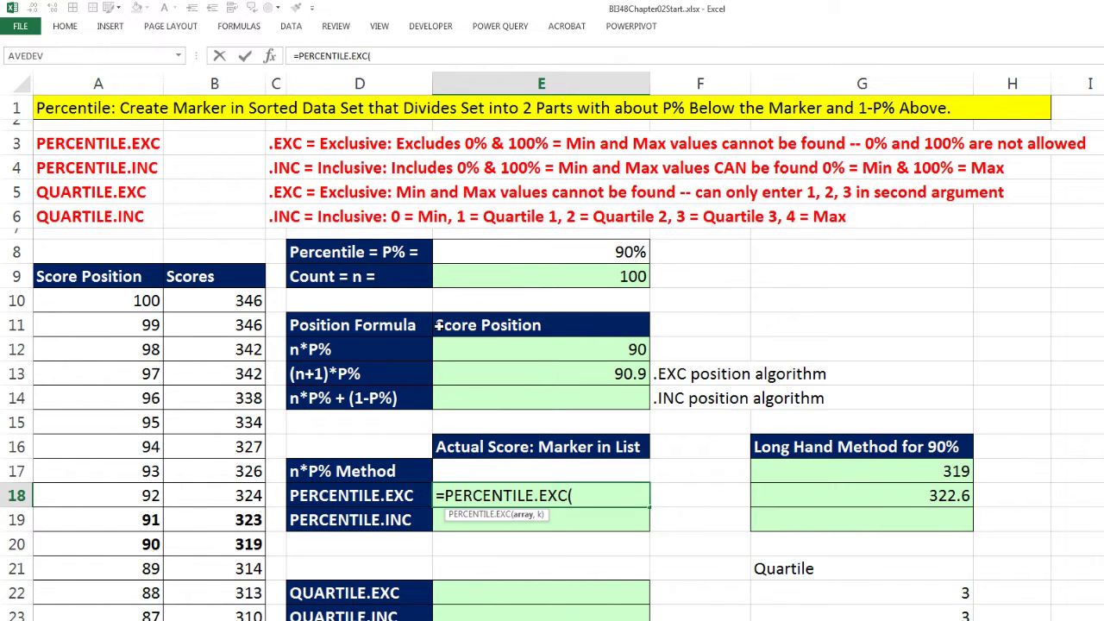
pyautogui.click(231, 299)
pyautogui.hotkey('ctrl', 'shift', 'Down')
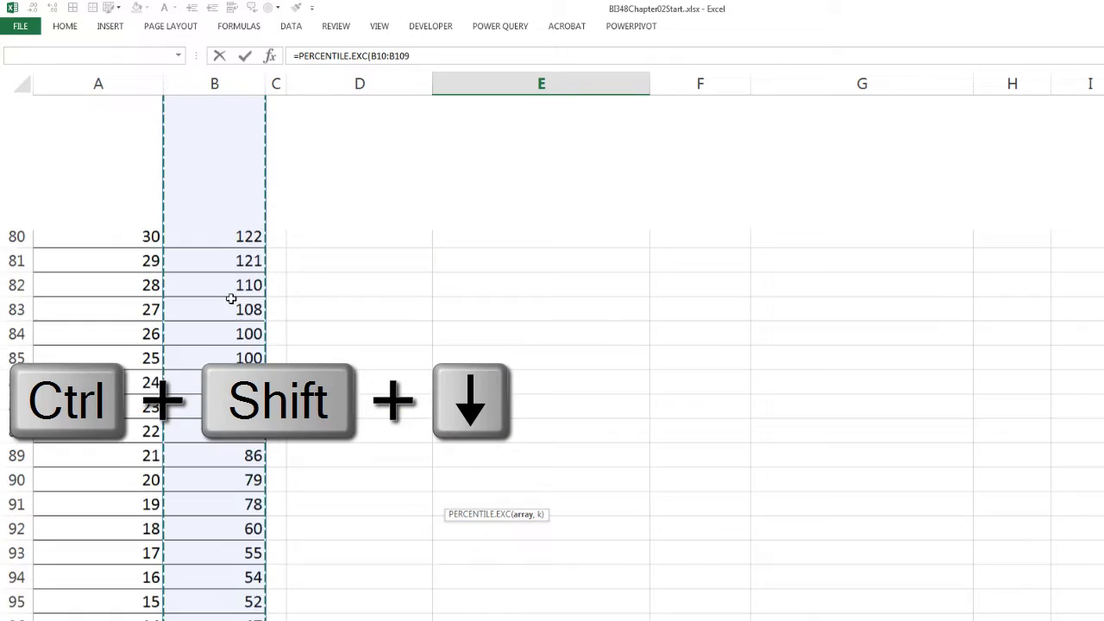
pyautogui.hotkey('ctrl', 'BackSpace')
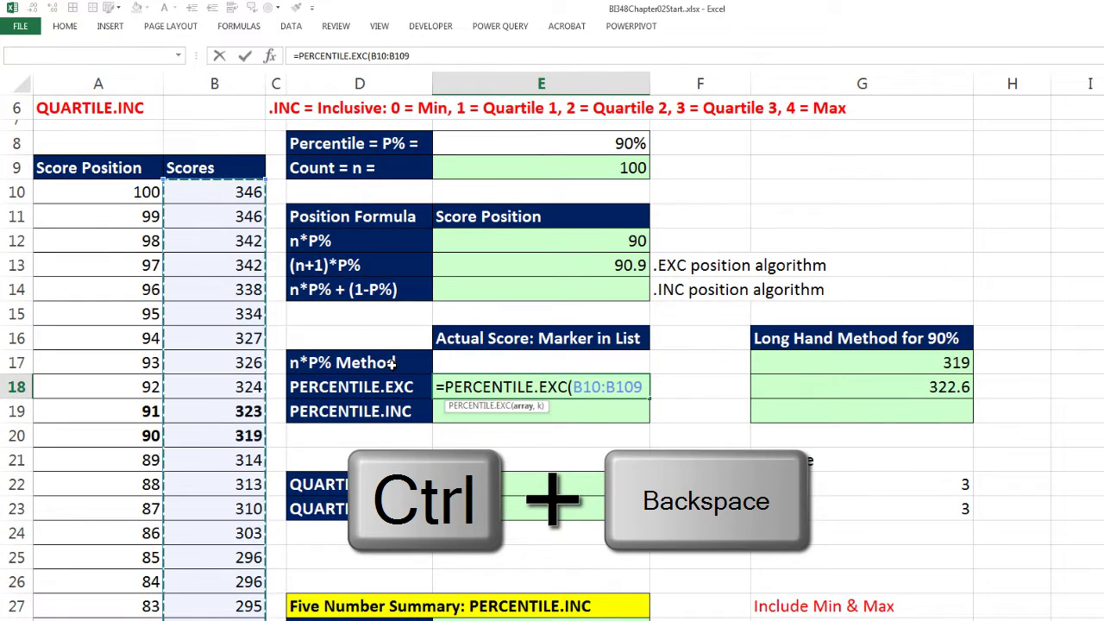
pyautogui.click(520, 406)
pyautogui.hotkey('ctrl', 'c')
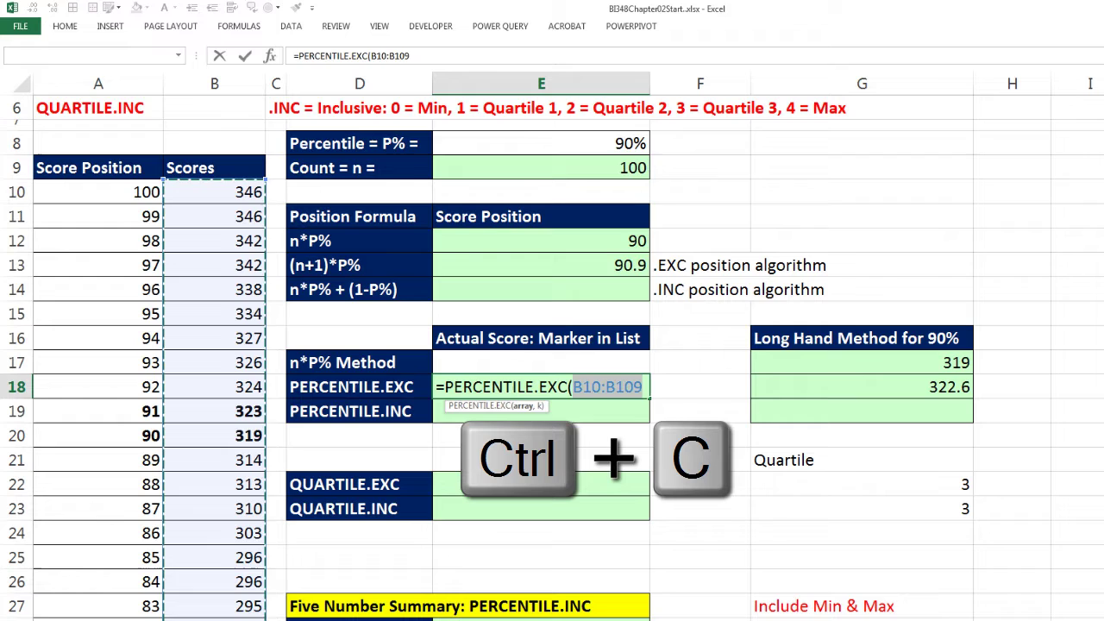
pyautogui.click(639, 388)
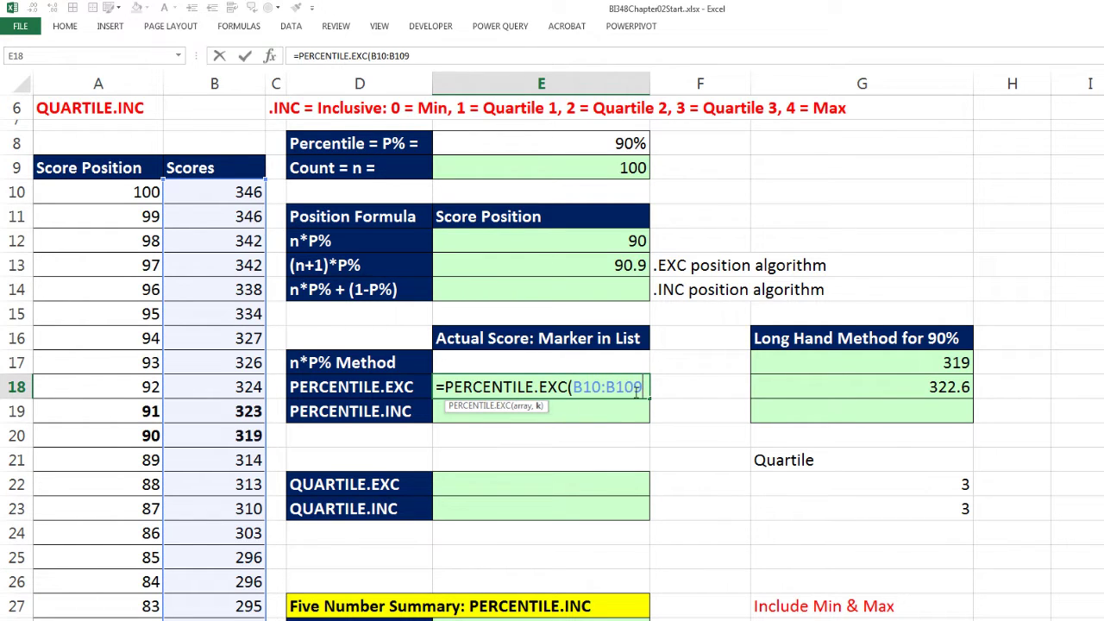
pyautogui.click(618, 148)
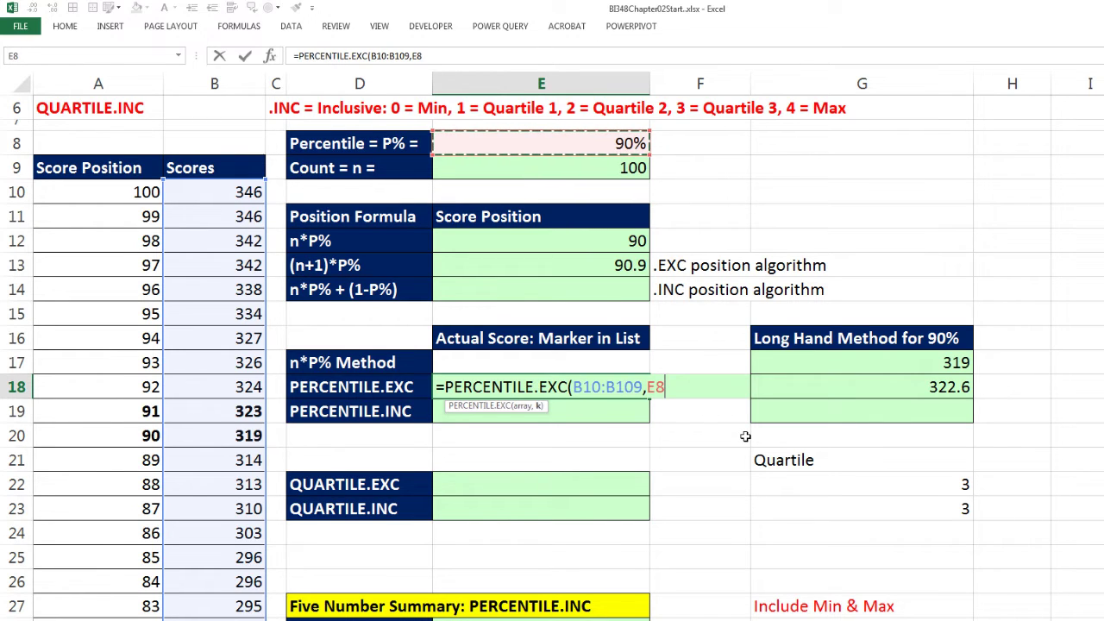
pyautogui.hotkey('ctrl', 'Return')
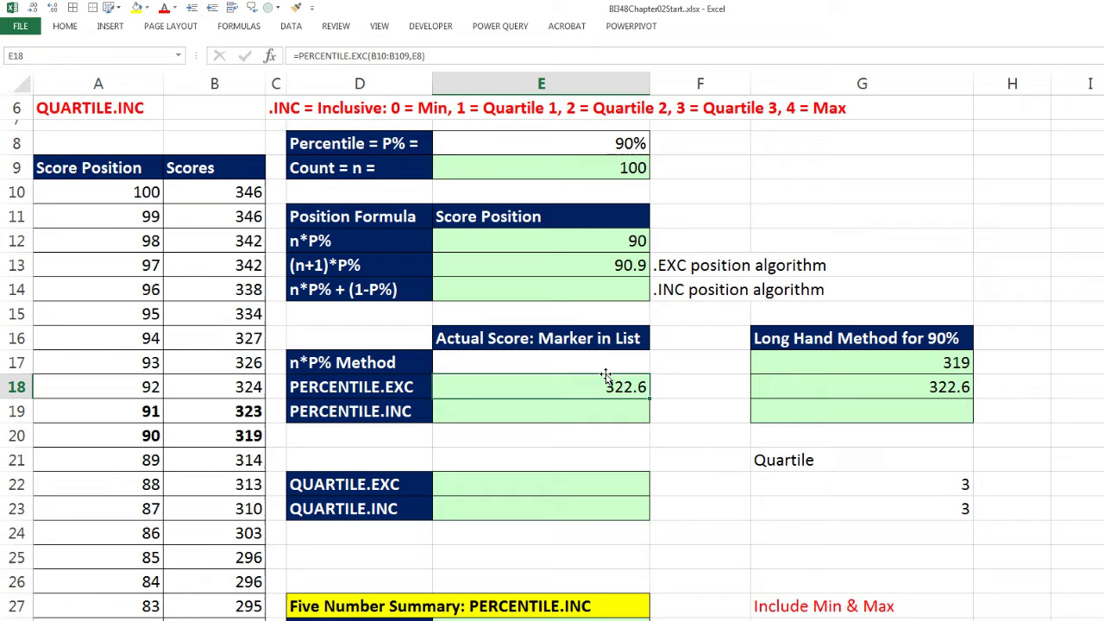
pyautogui.scroll(1, 609, 371)
pyautogui.click(628, 222)
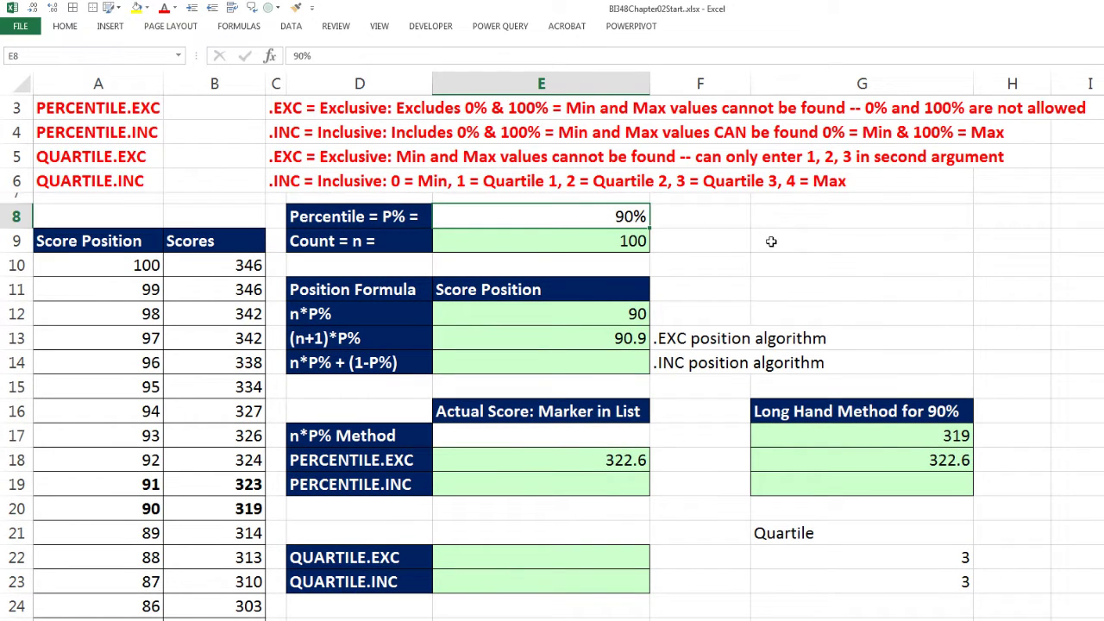
pyautogui.write('0')
pyautogui.hotkey('ctrl', 'Return')
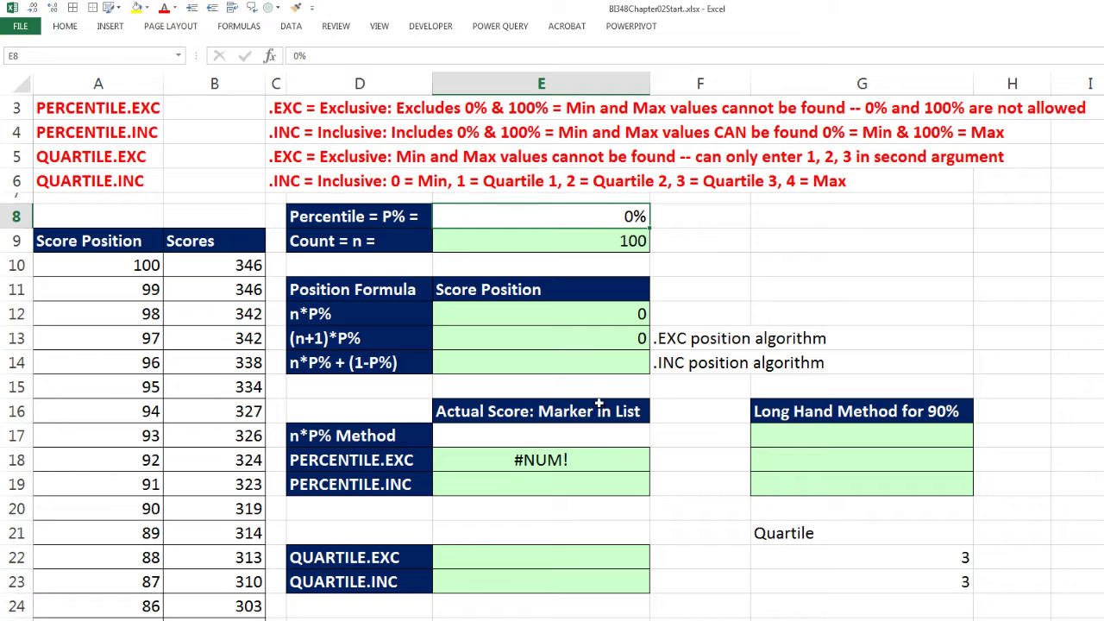
pyautogui.click(578, 344)
pyautogui.press('F2')
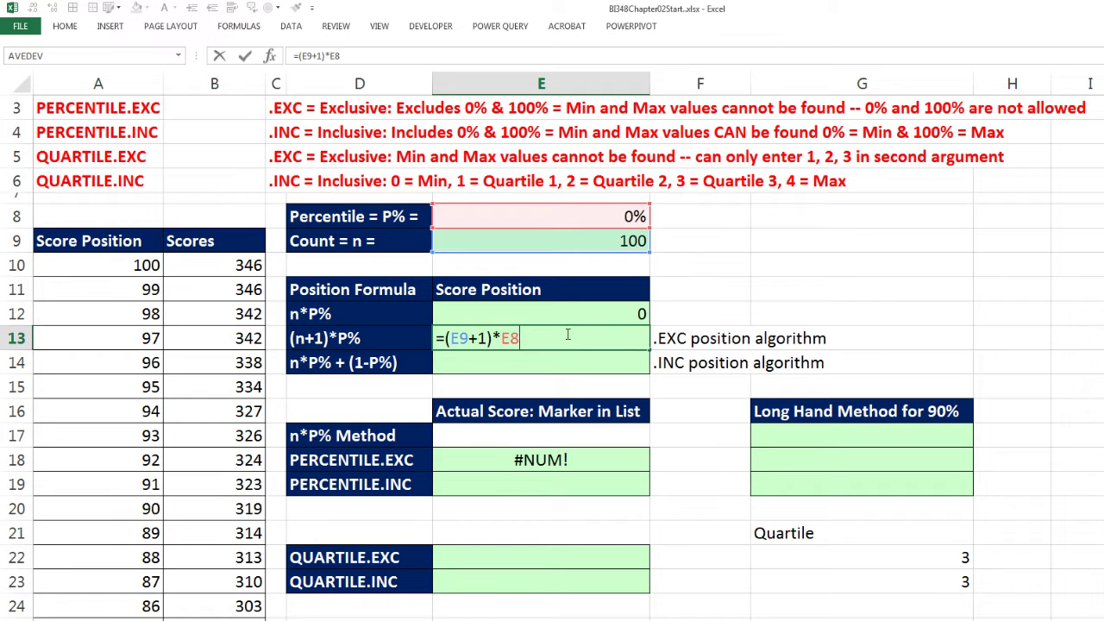
pyautogui.hotkey('ctrl', 'Return')
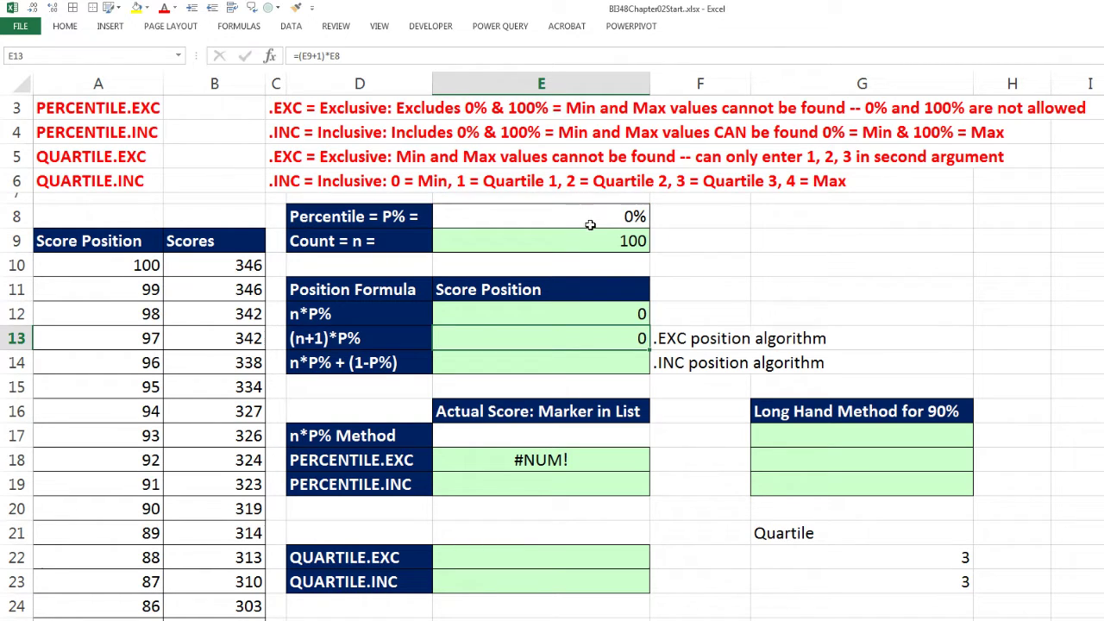
pyautogui.click(591, 216)
pyautogui.write('100')
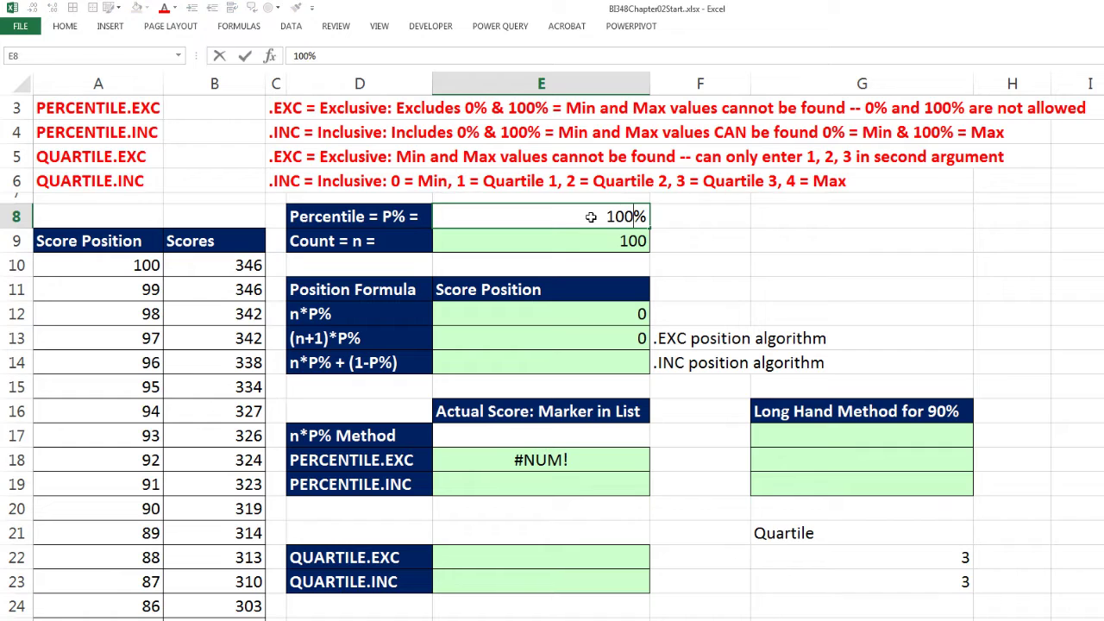
pyautogui.hotkey('ctrl', 'Return')
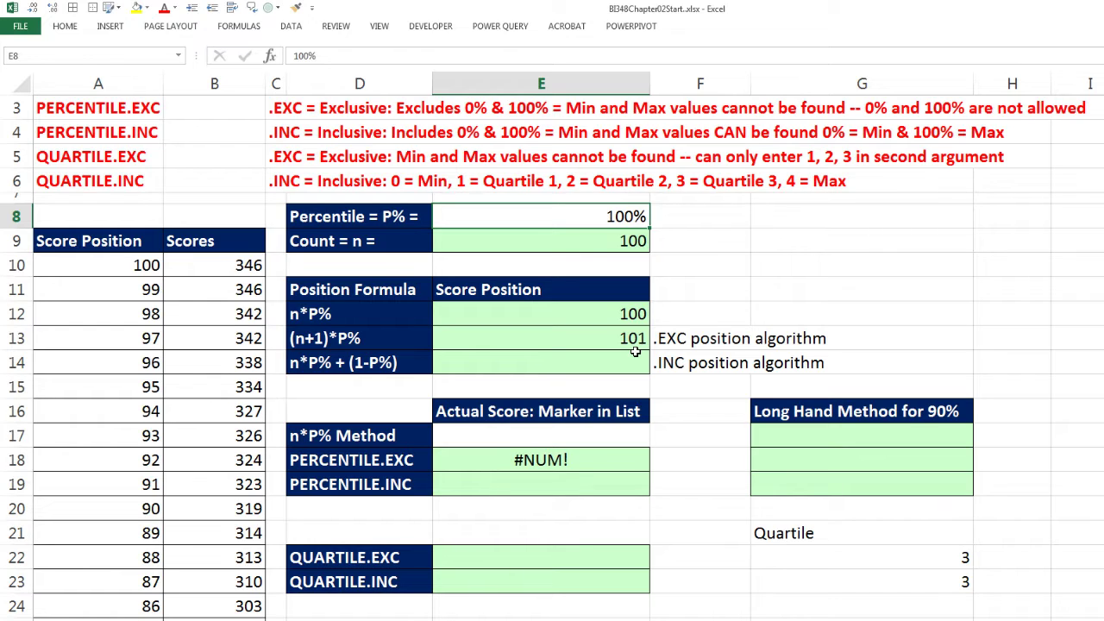
pyautogui.hotkey('ctrl', 'z')
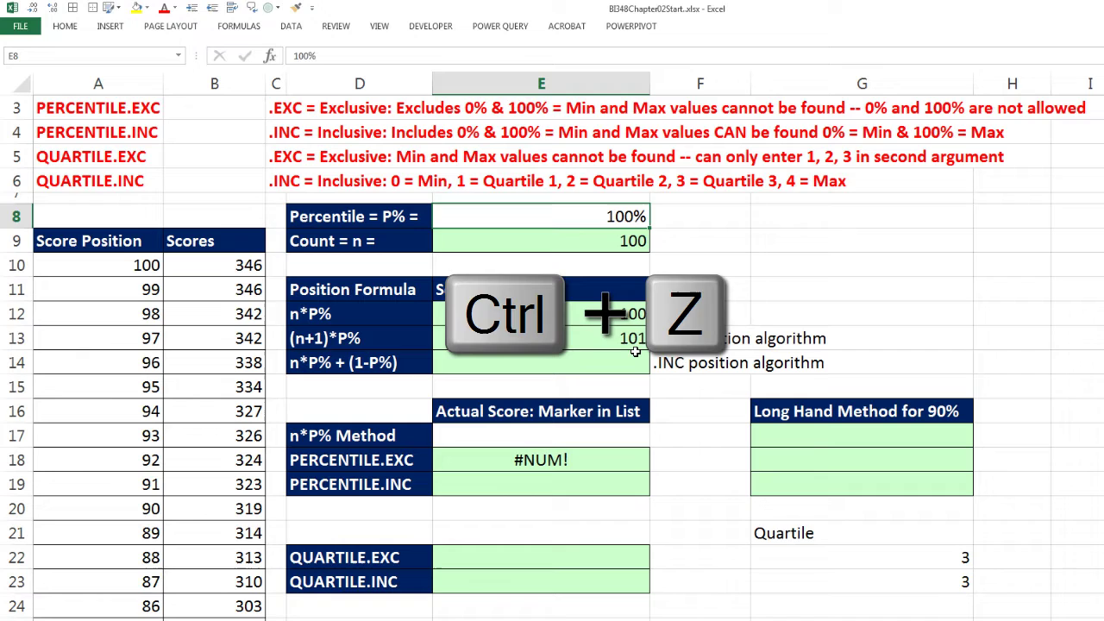
pyautogui.hotkey('ctrl', 'z')
pyautogui.hotkey('ctrl', 'z')
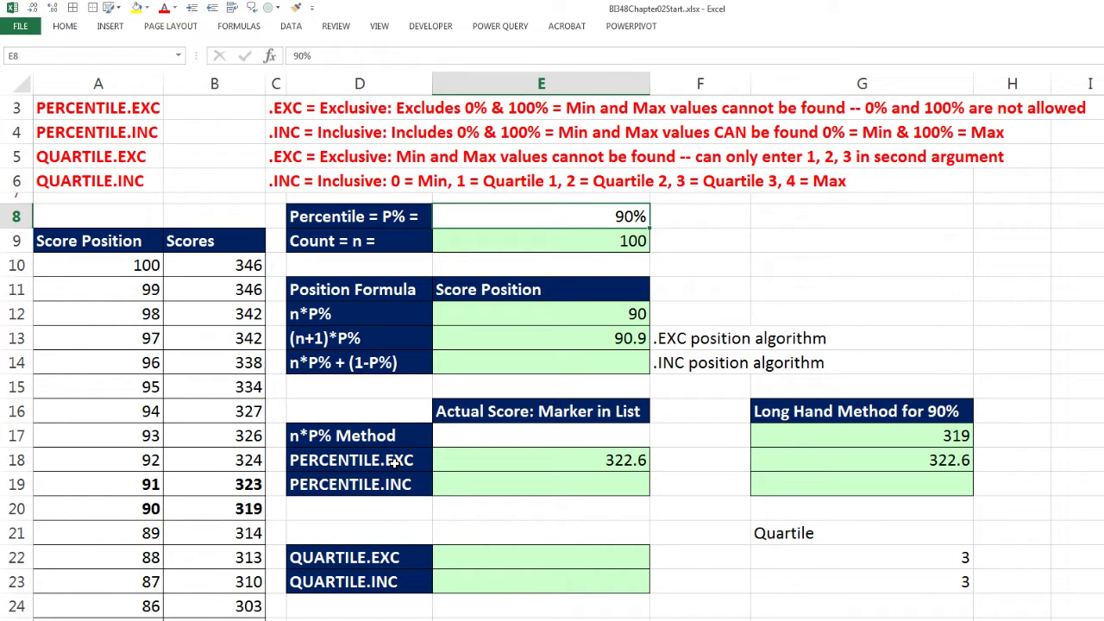
# - Enter =E9*E8+(1-E8) in E14 and apply General format so it shows 90.1
pyautogui.click(544, 361)
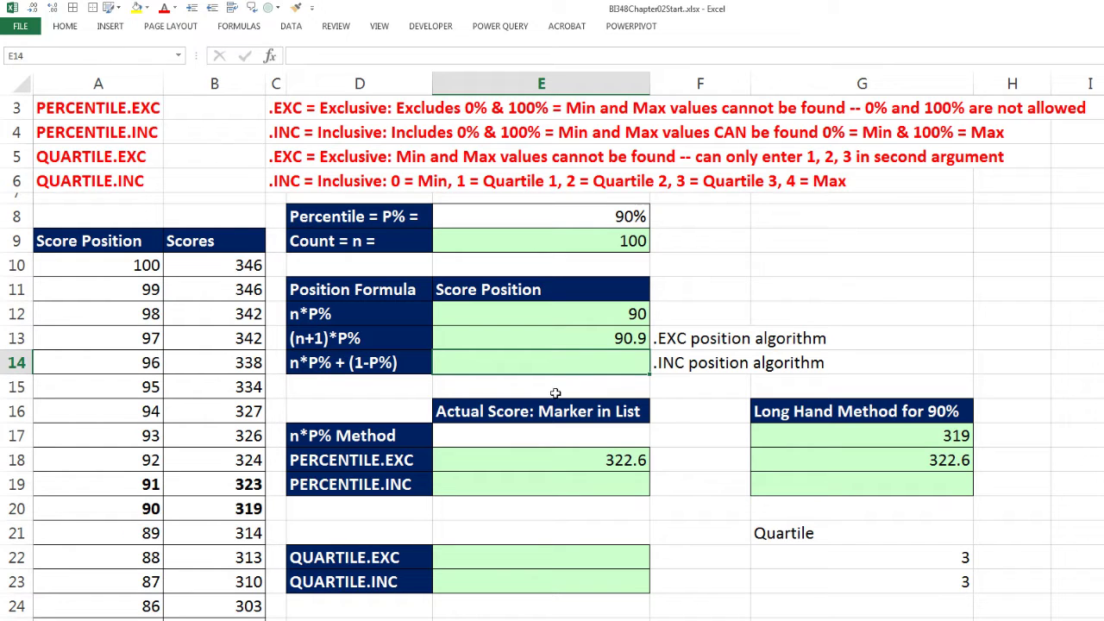
pyautogui.write('=')
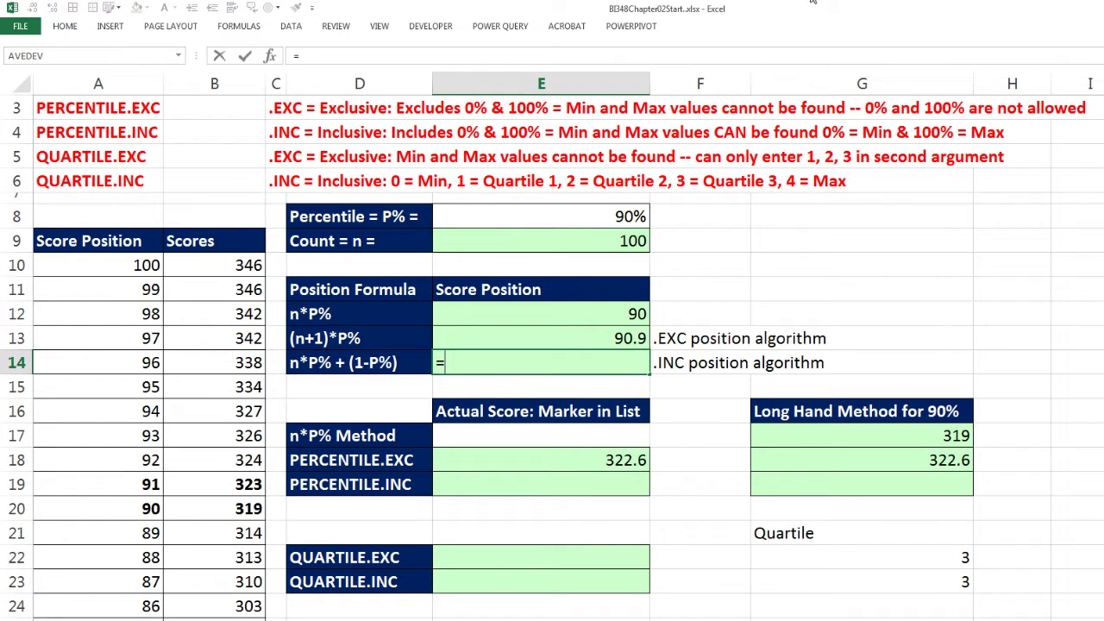
pyautogui.click(639, 242)
pyautogui.write('*')
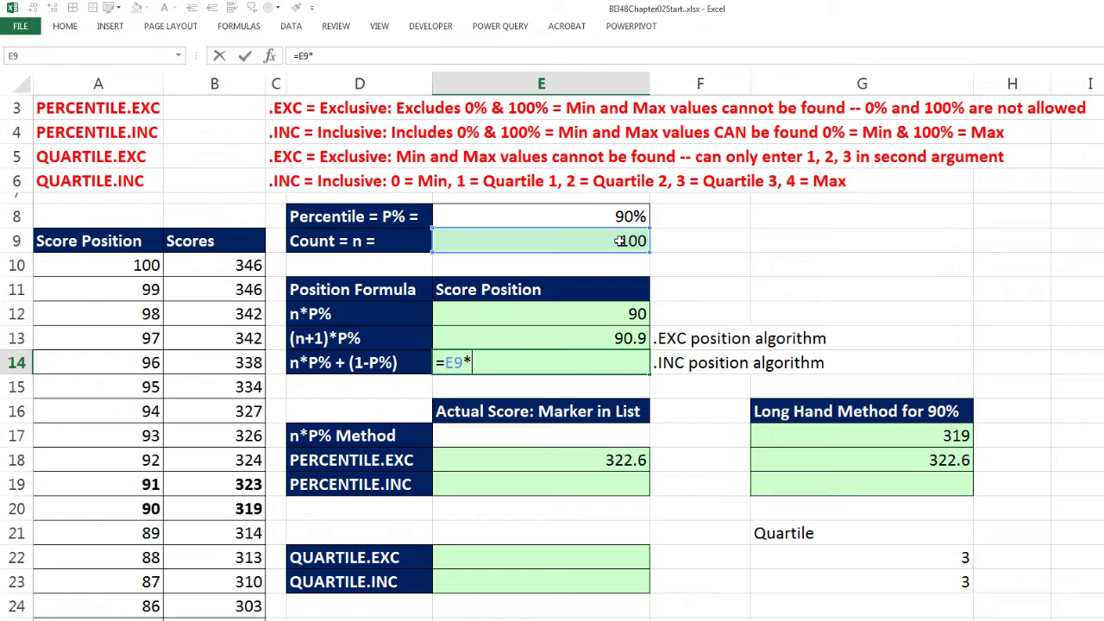
pyautogui.click(614, 215)
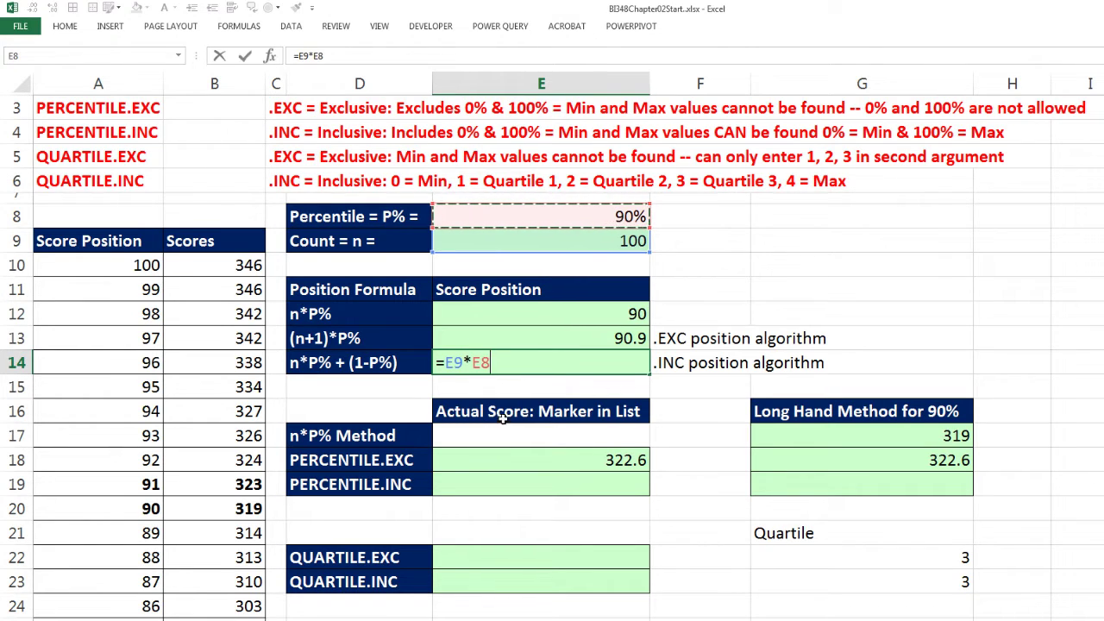
pyautogui.write('+')
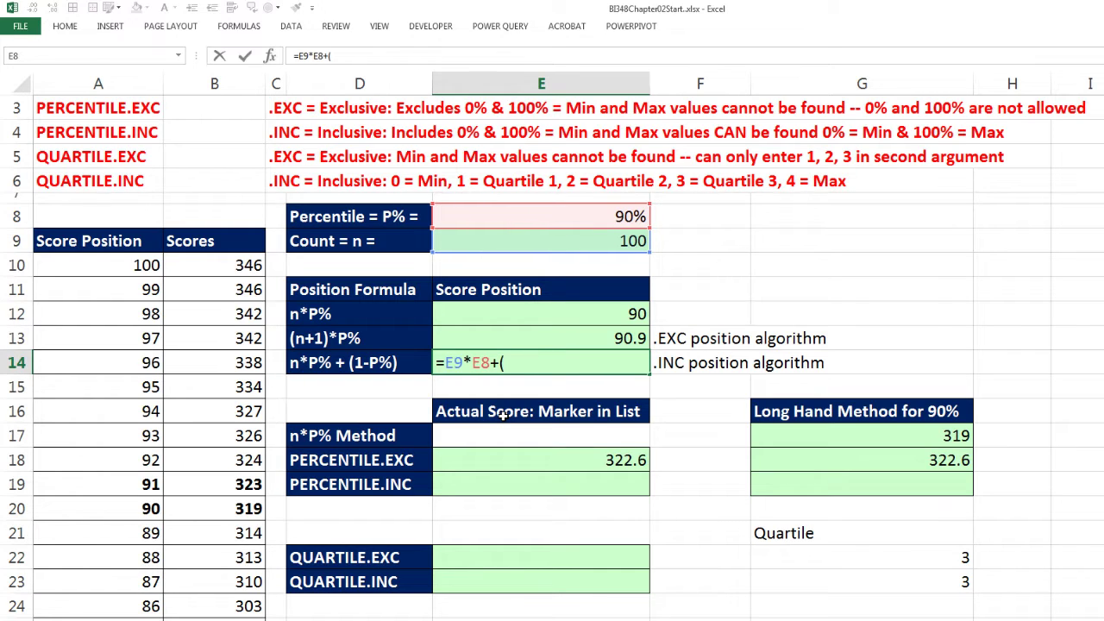
pyautogui.write('(1-')
pyautogui.click(554, 220)
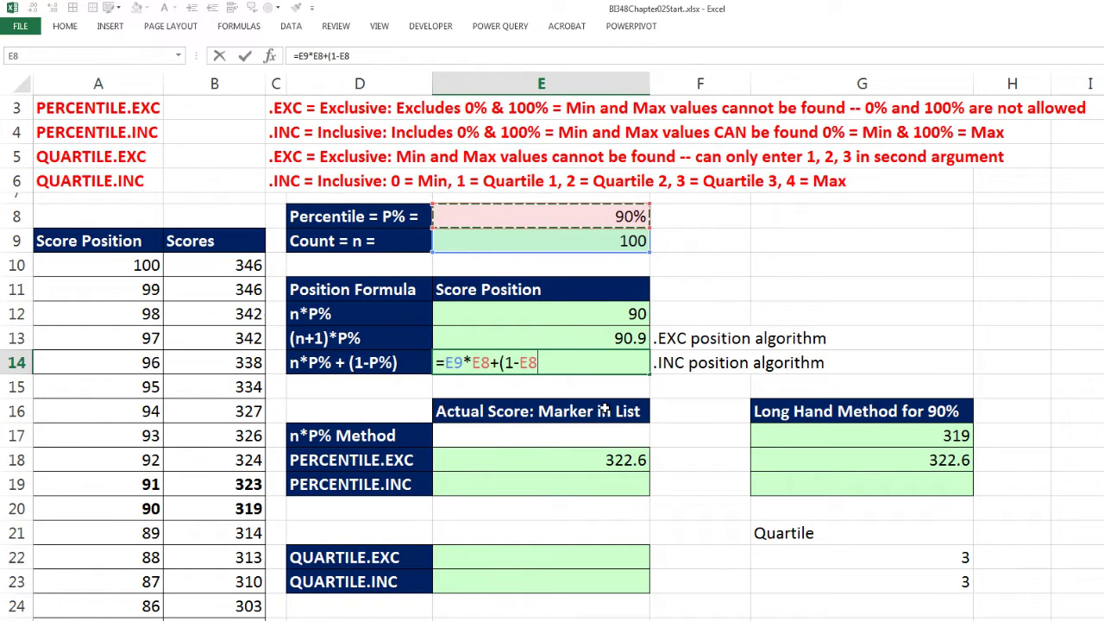
pyautogui.write(')')
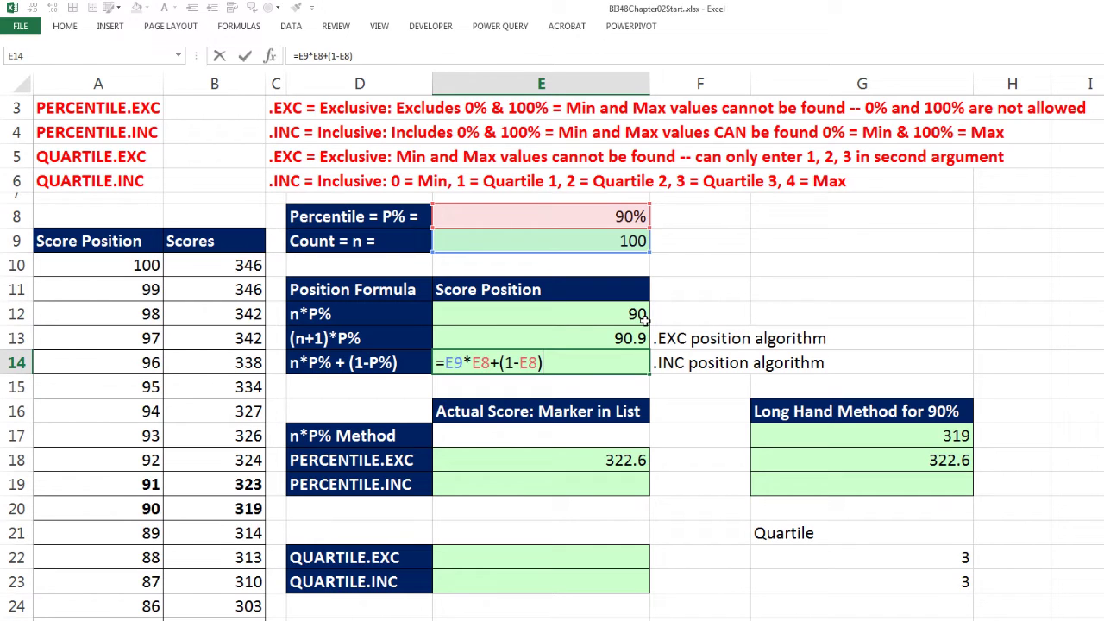
pyautogui.hotkey('ctrl', 'Return')
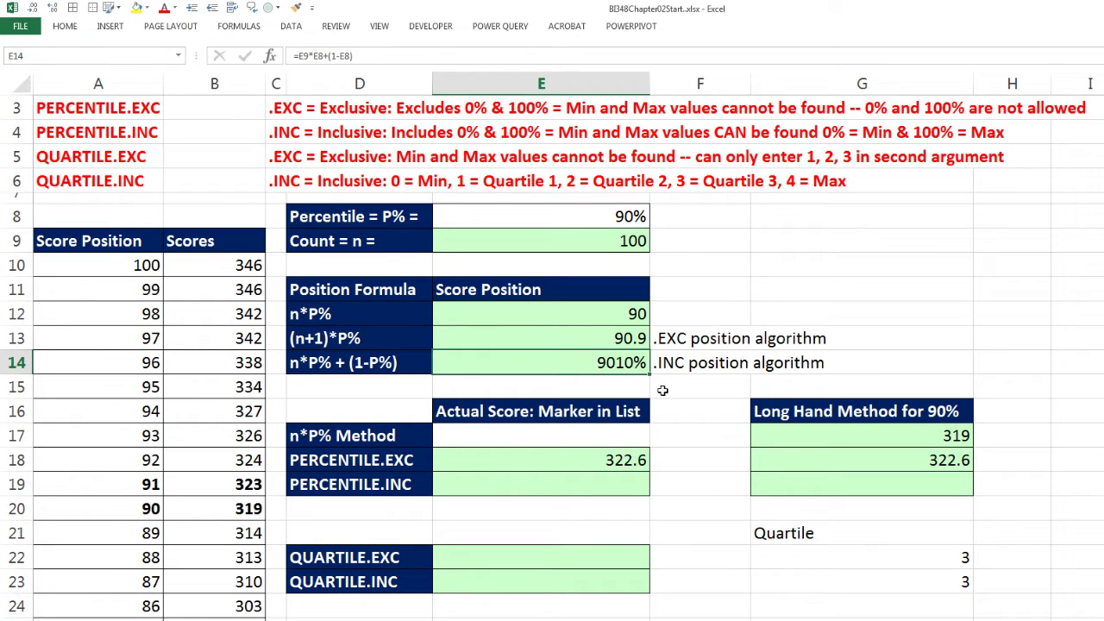
pyautogui.hotkey('ctrl', 'shift', '`')
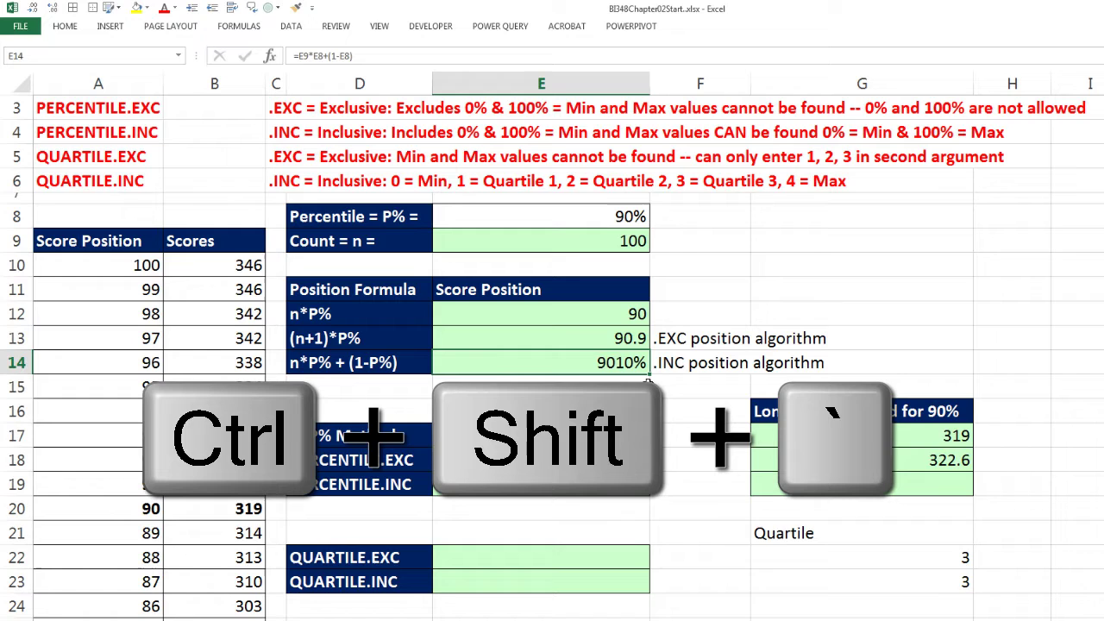
pyautogui.hotkey('ctrl', 'shift', '`')
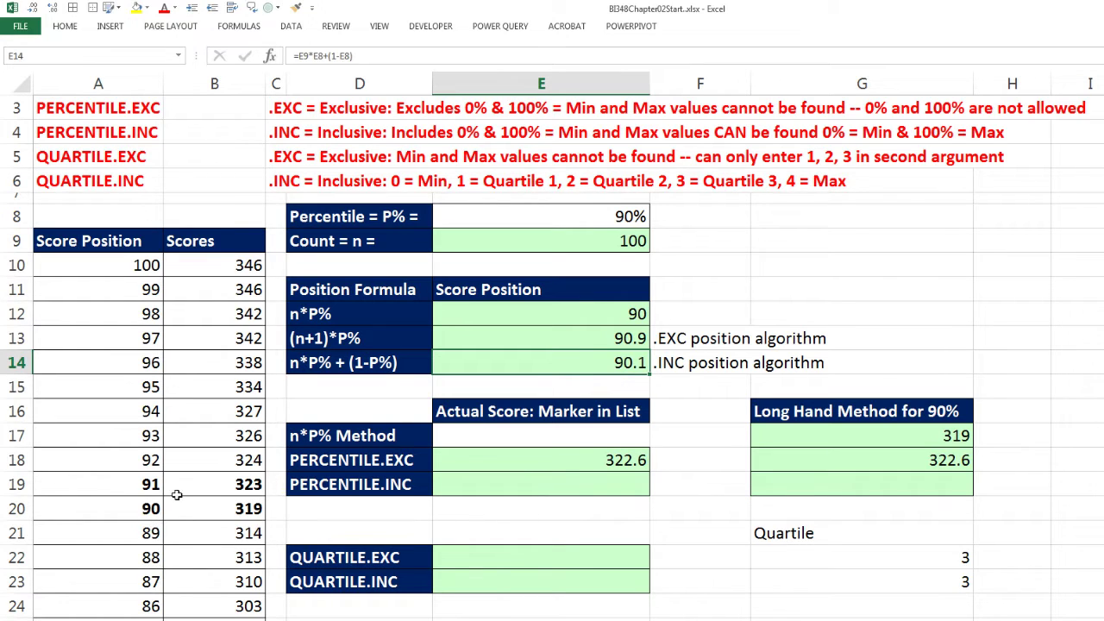
# - Enter =B20+(B19-B20)*.1 in G19, giving the long-hand .INC result 319.4
pyautogui.click(835, 486)
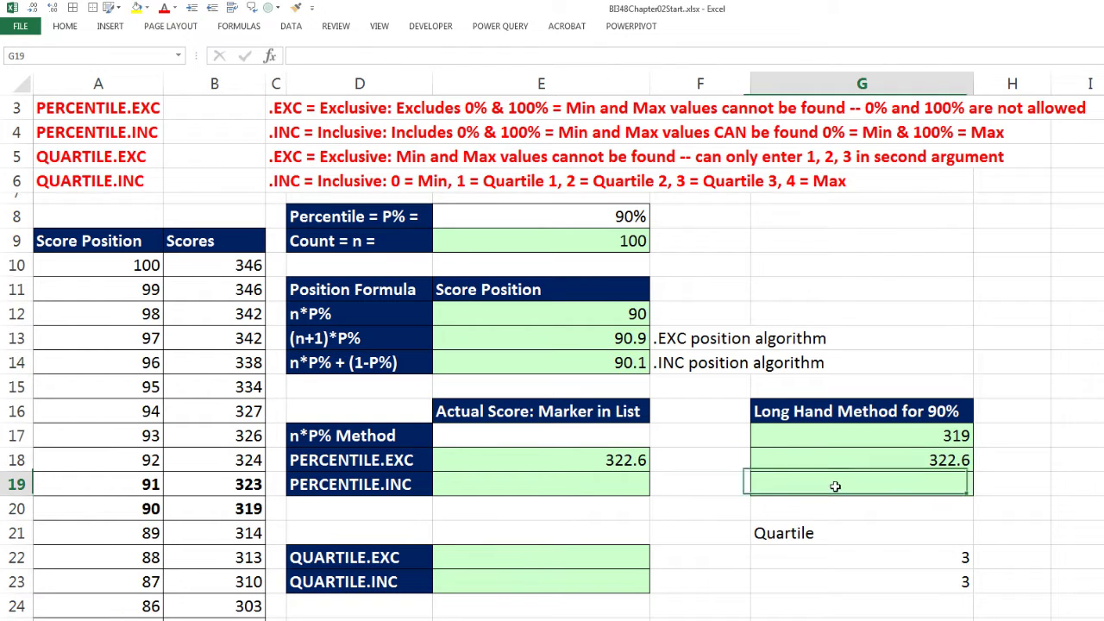
pyautogui.write('=')
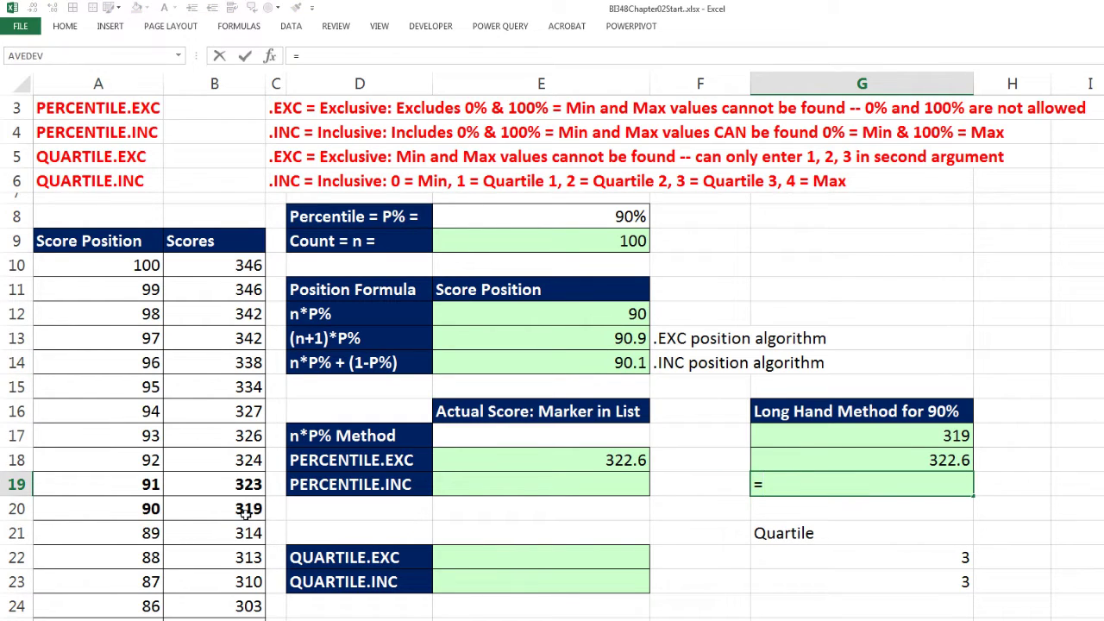
pyautogui.click(246, 509)
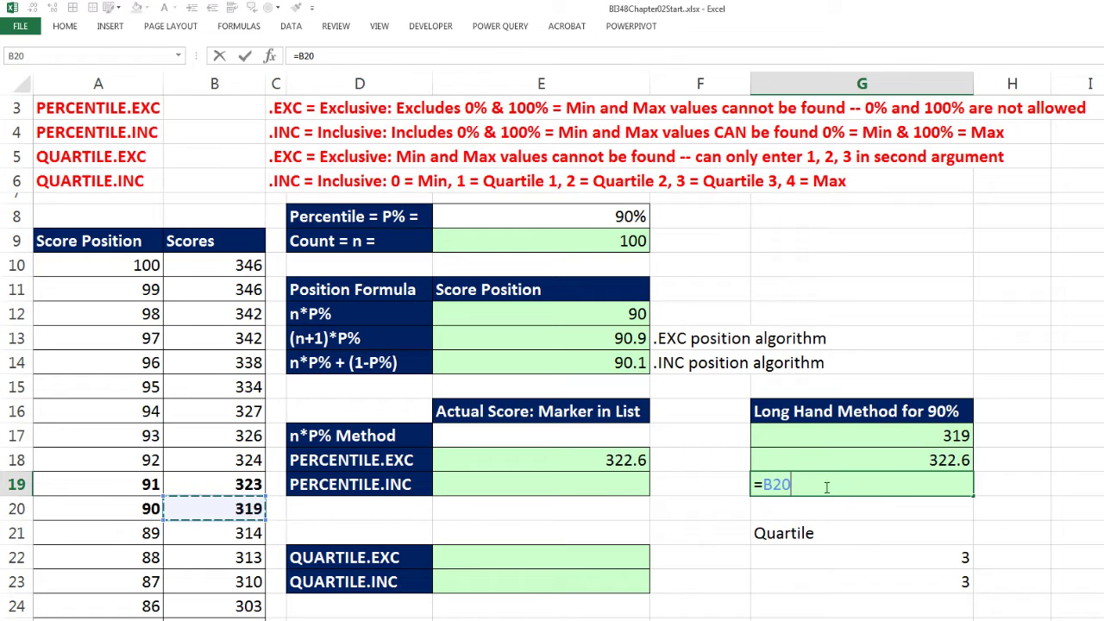
pyautogui.write('+(')
pyautogui.click(237, 485)
pyautogui.write('-')
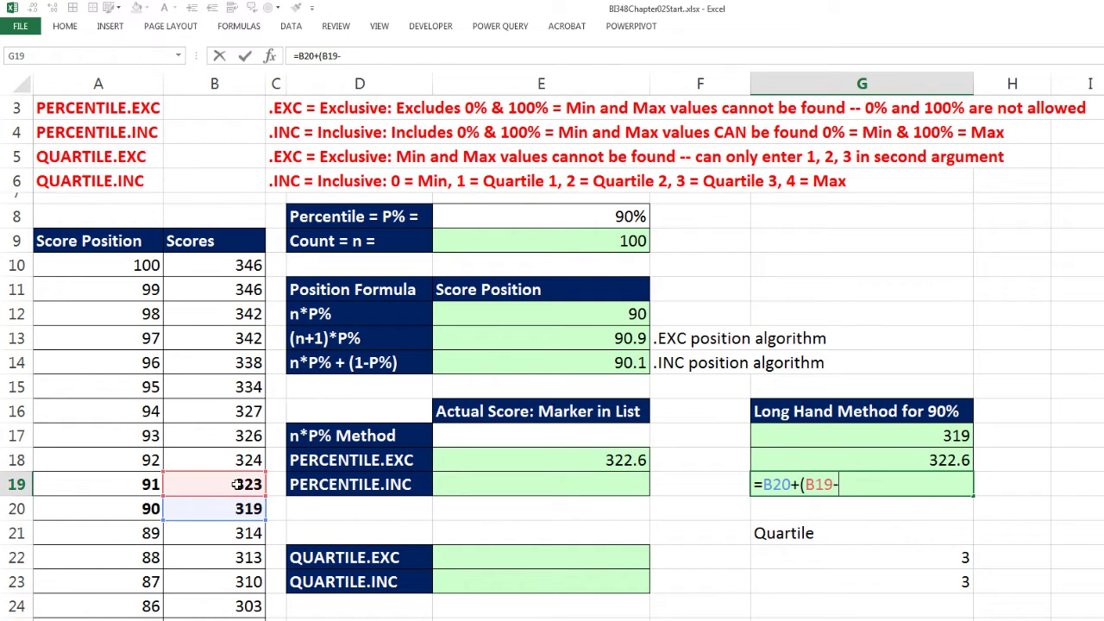
pyautogui.click(244, 509)
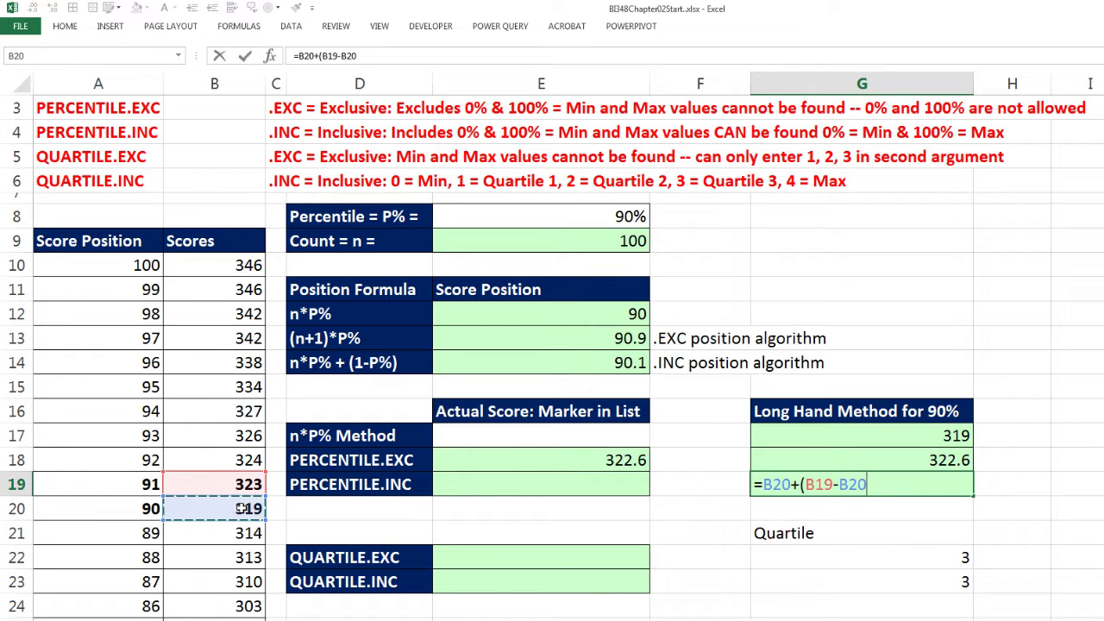
pyautogui.write(')*')
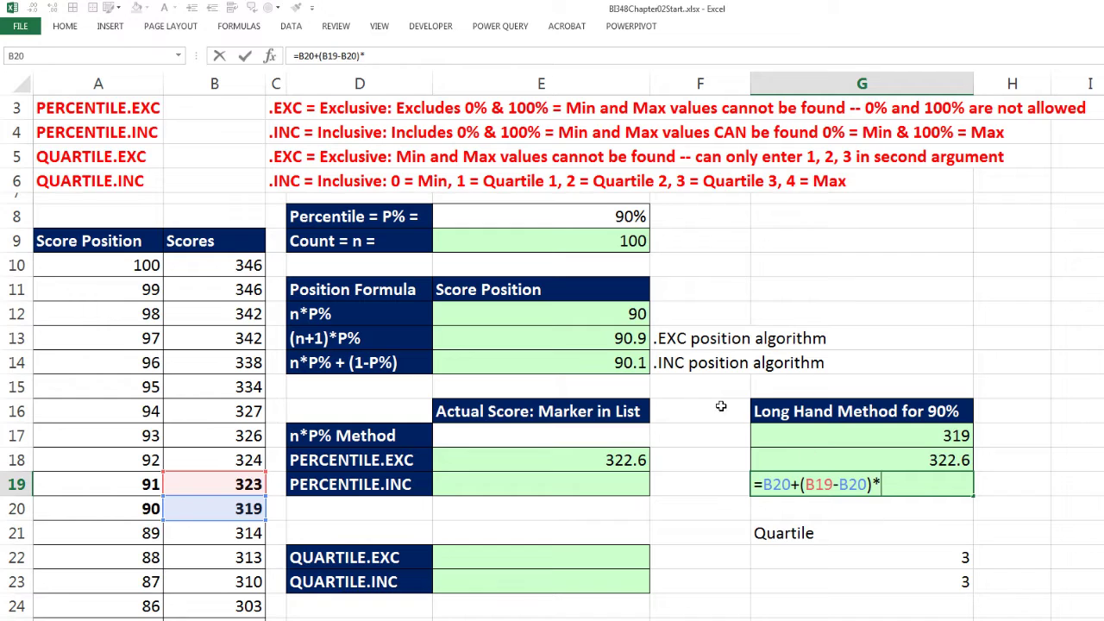
pyautogui.write('.1')
pyautogui.hotkey('ctrl', 'Return')
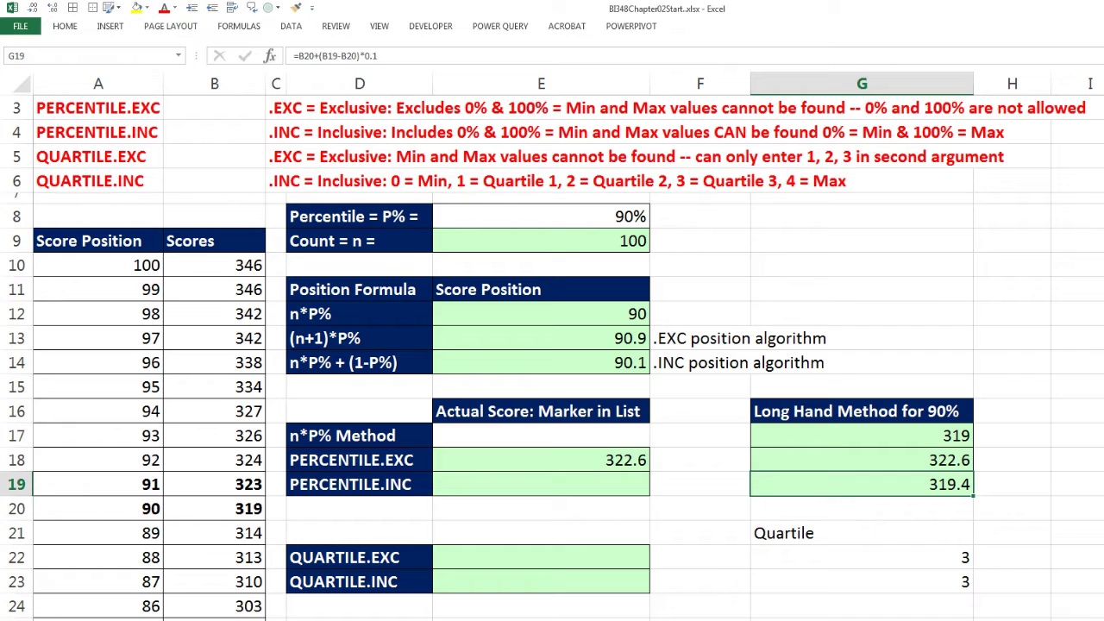
# - Enter =PERCENTILE.INC(B10:B109,E8) in E19 using the pasted score range
pyautogui.click(592, 489)
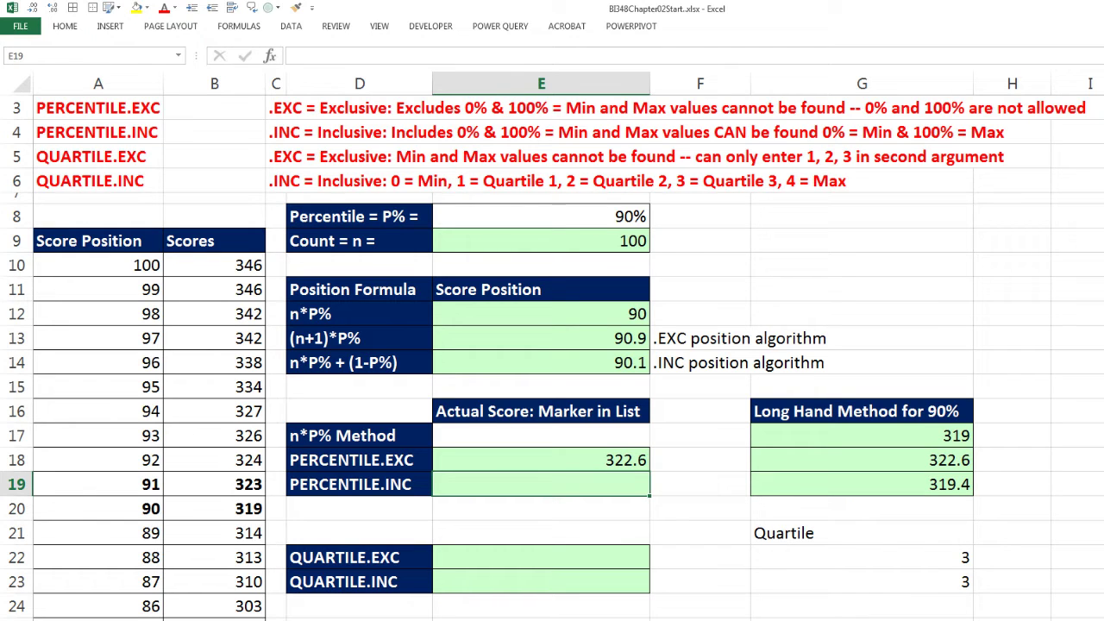
pyautogui.write('=per')
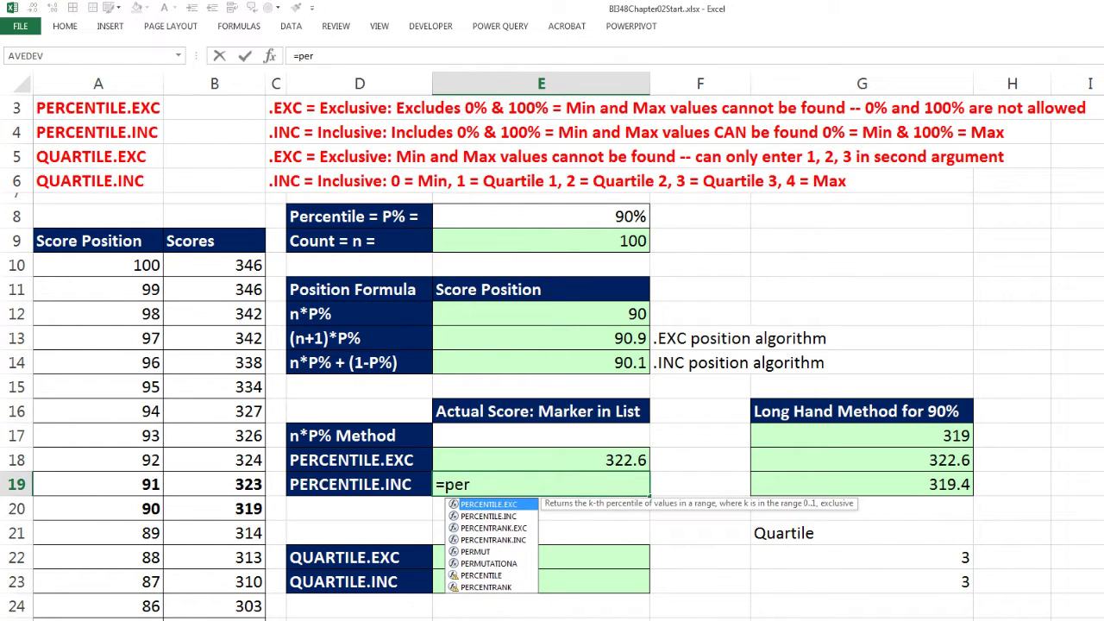
pyautogui.press('Down')
pyautogui.press('Tab')
pyautogui.write('B10:B109')
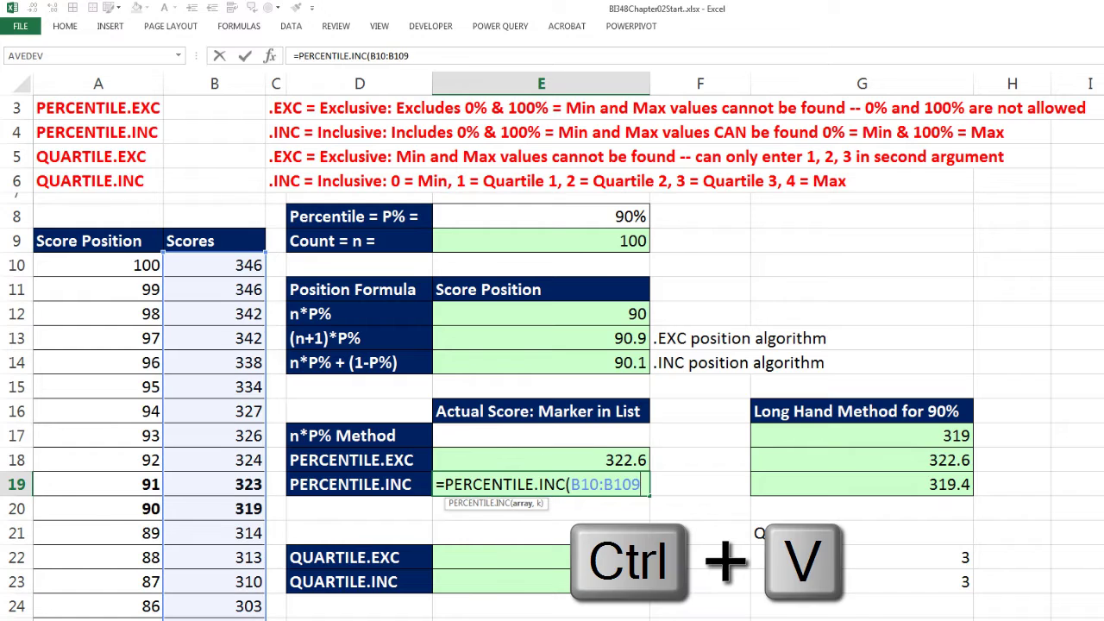
pyautogui.write(',')
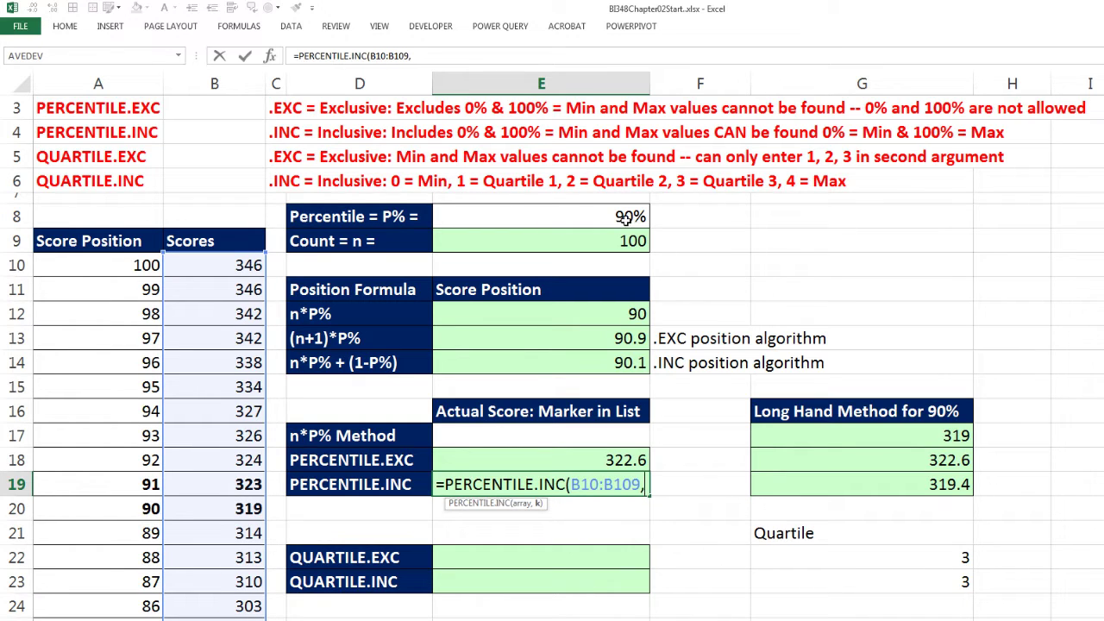
pyautogui.click(627, 219)
pyautogui.hotkey('ctrl', 'Return')
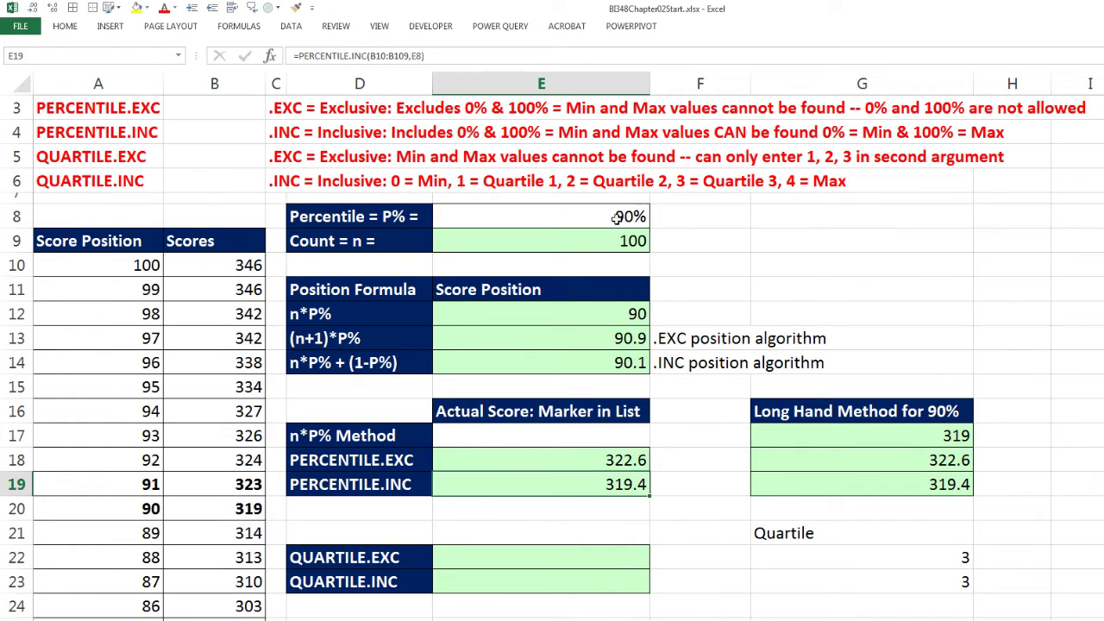
# - Test percentiles of 0% and 100%, inspecting the E9*E8 part of E14's formula
pyautogui.click(627, 218)
pyautogui.write('0')
pyautogui.hotkey('ctrl', 'Return')
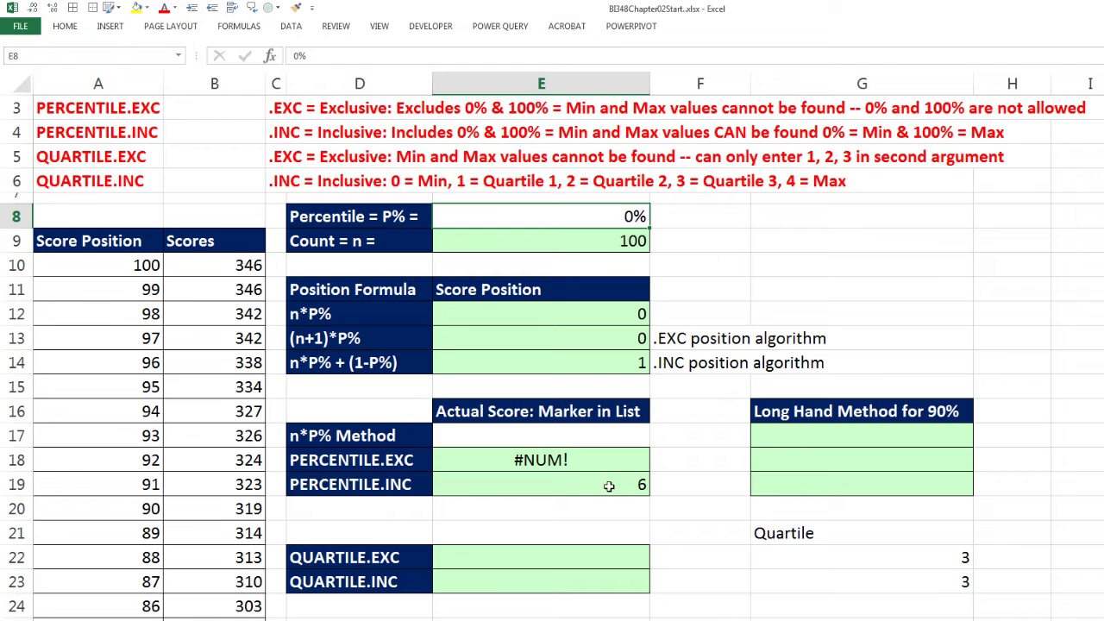
pyautogui.write('100')
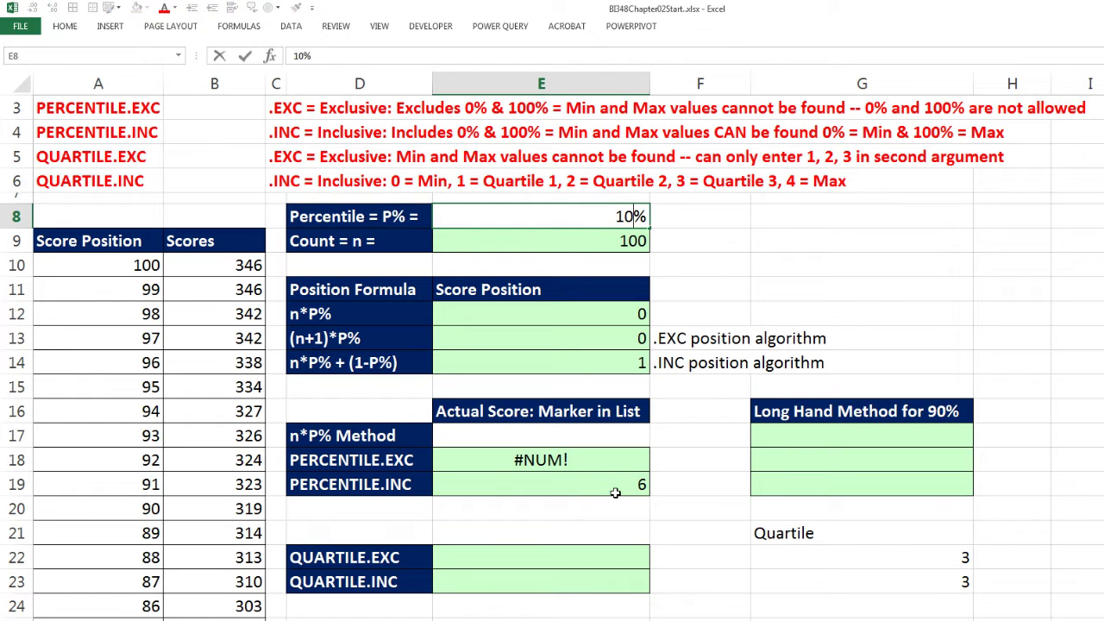
pyautogui.hotkey('ctrl', 'Return')
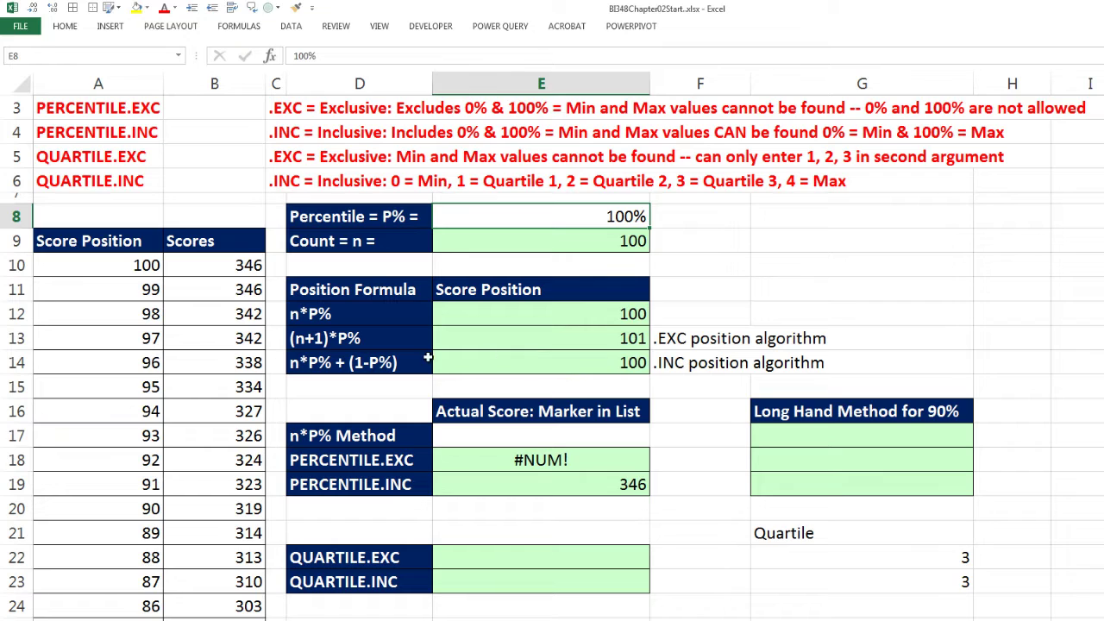
pyautogui.doubleClick(473, 359)
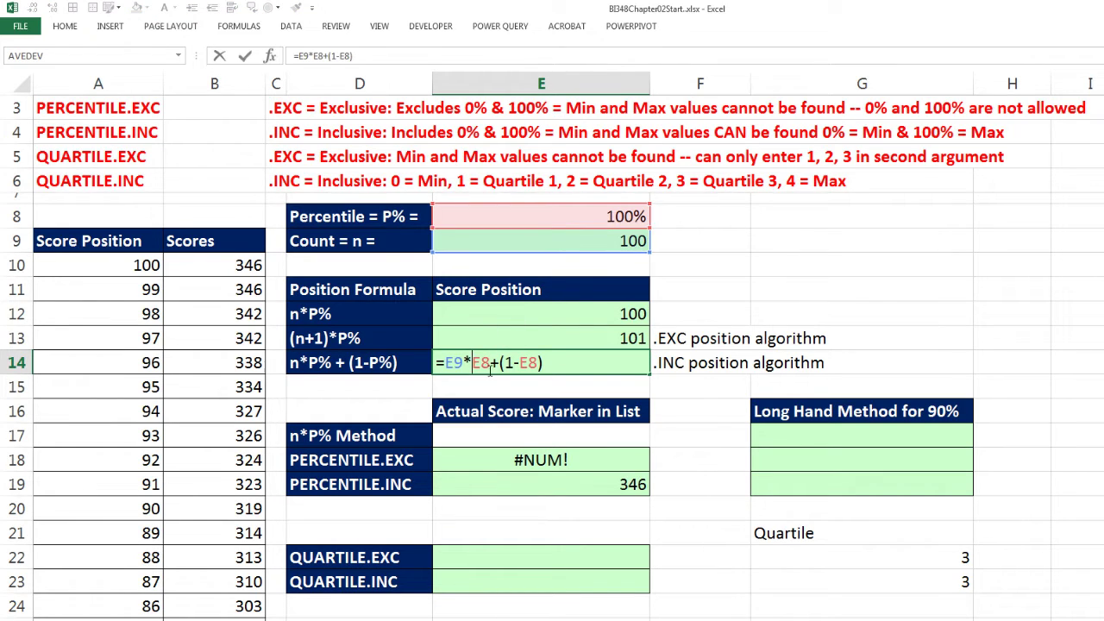
pyautogui.moveTo(446, 362); pyautogui.dragTo(492, 362)
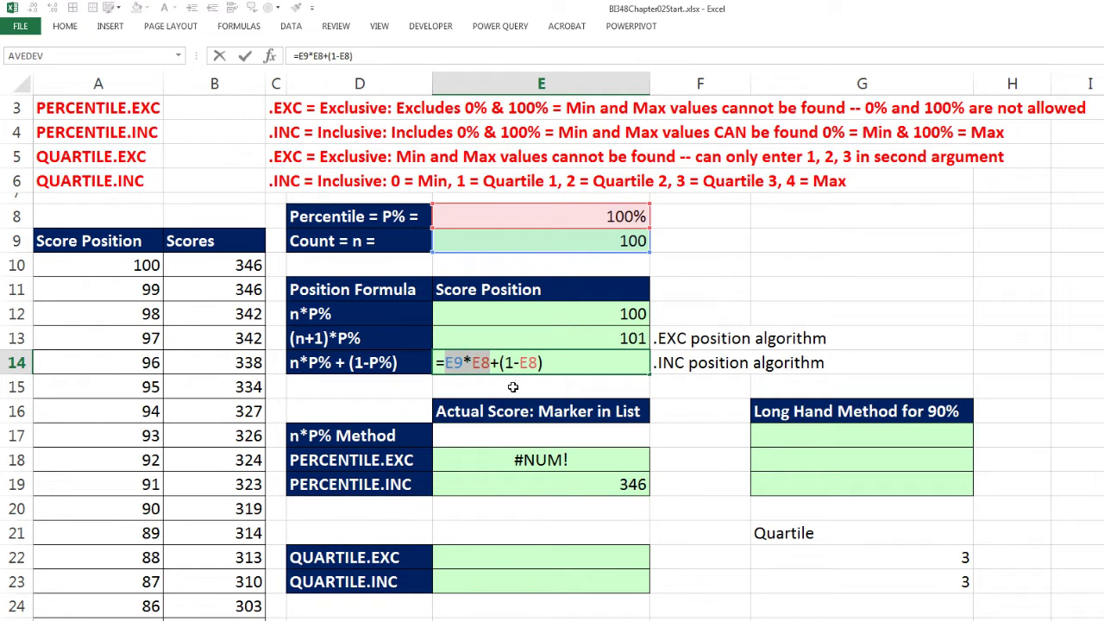
pyautogui.press('Escape')
# - With the percentile at 0%, evaluate E14's E9*E8 part with F9, keeping the formula unchanged
pyautogui.click(621, 217)
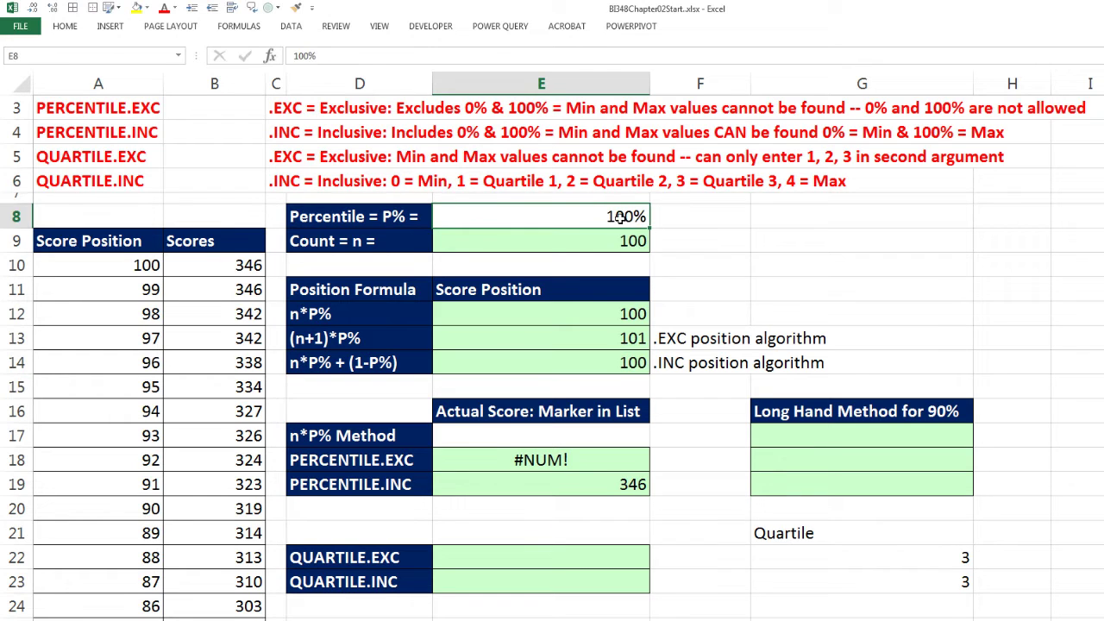
pyautogui.write('0')
pyautogui.press('Return')
pyautogui.click(634, 365)
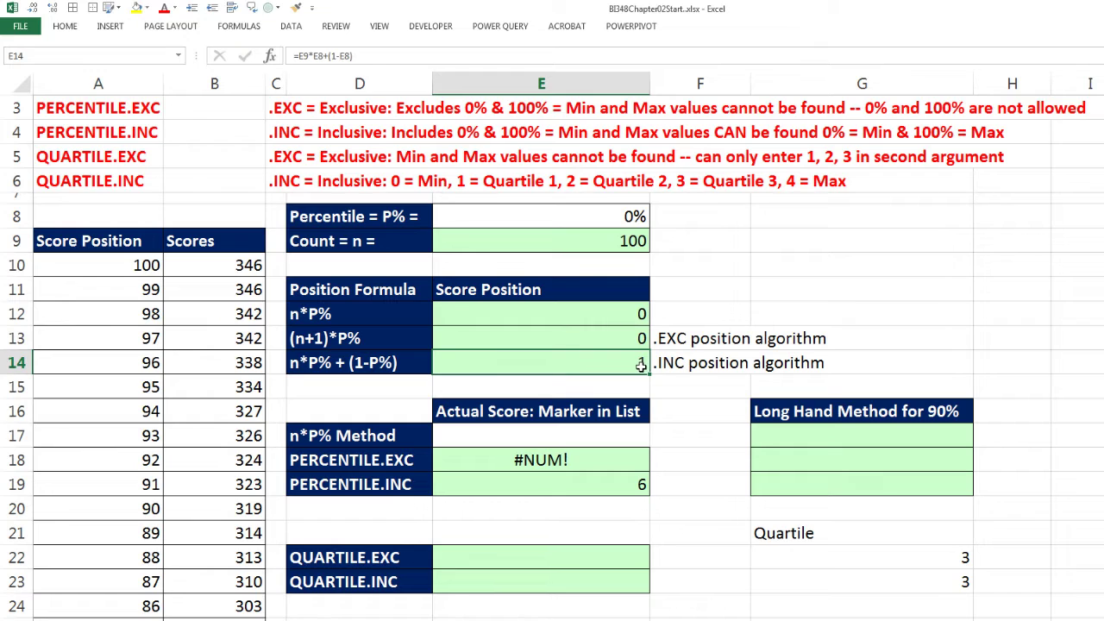
pyautogui.doubleClick(591, 365)
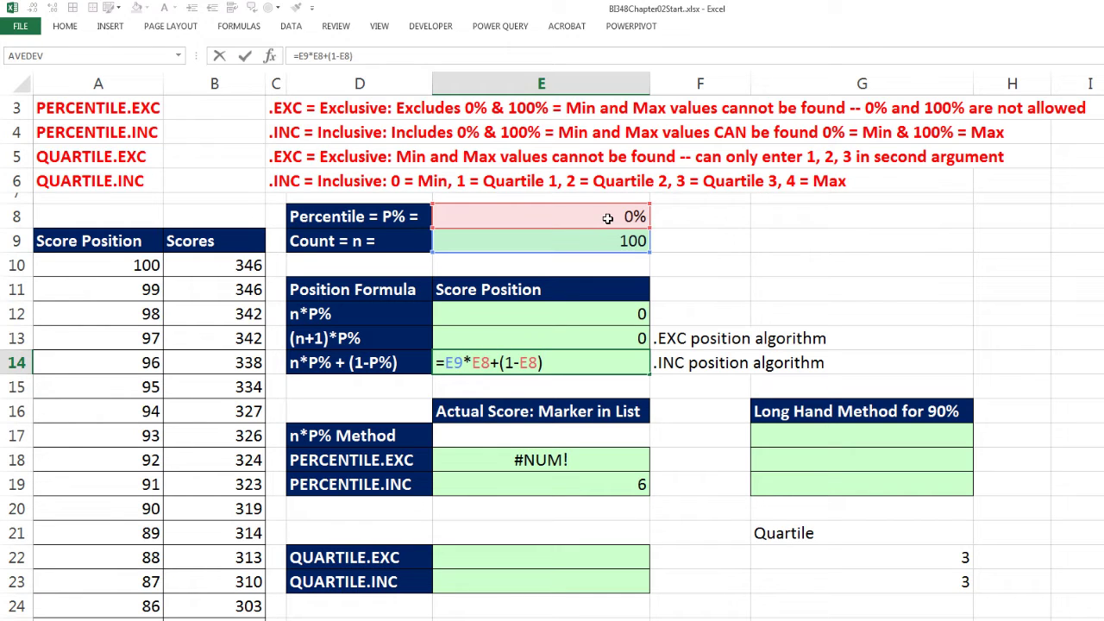
pyautogui.moveTo(490, 364); pyautogui.dragTo(443, 363)
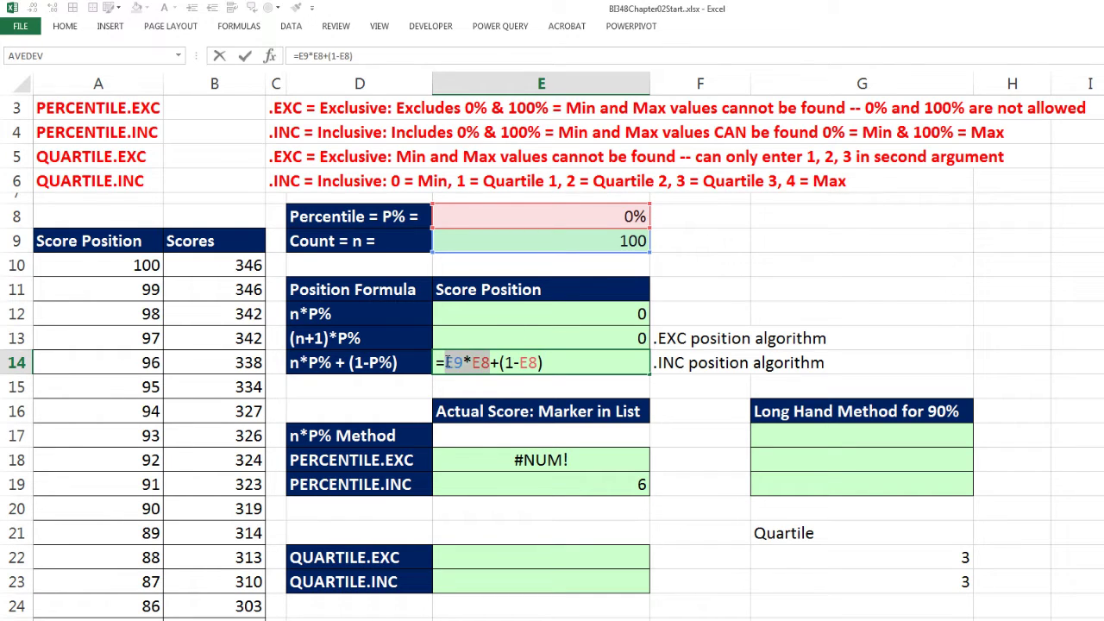
pyautogui.press('F9')
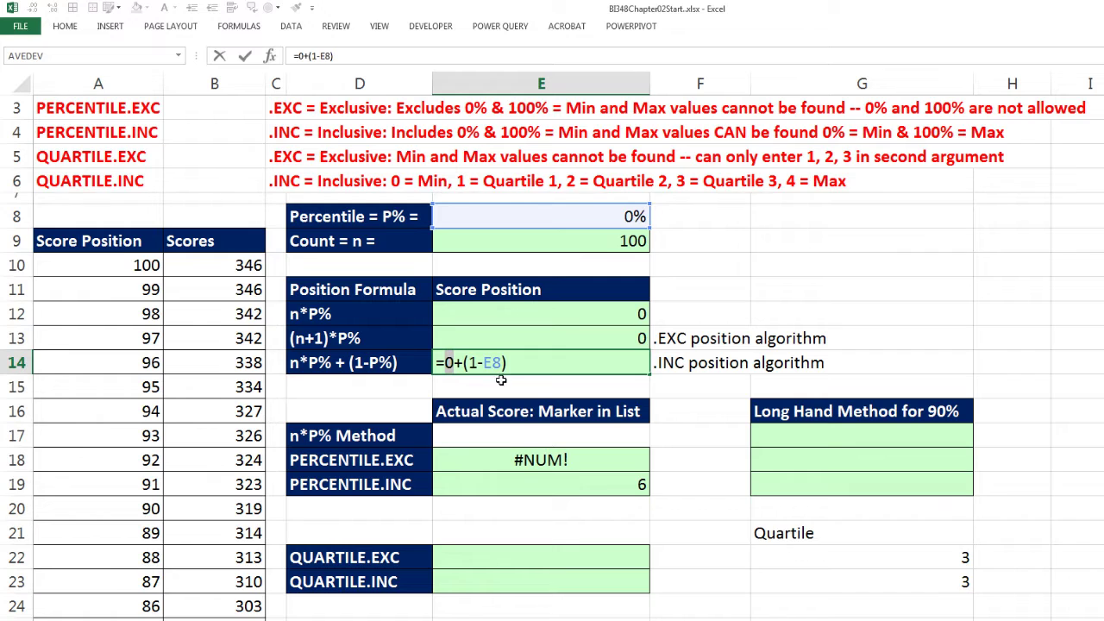
pyautogui.press('Escape')
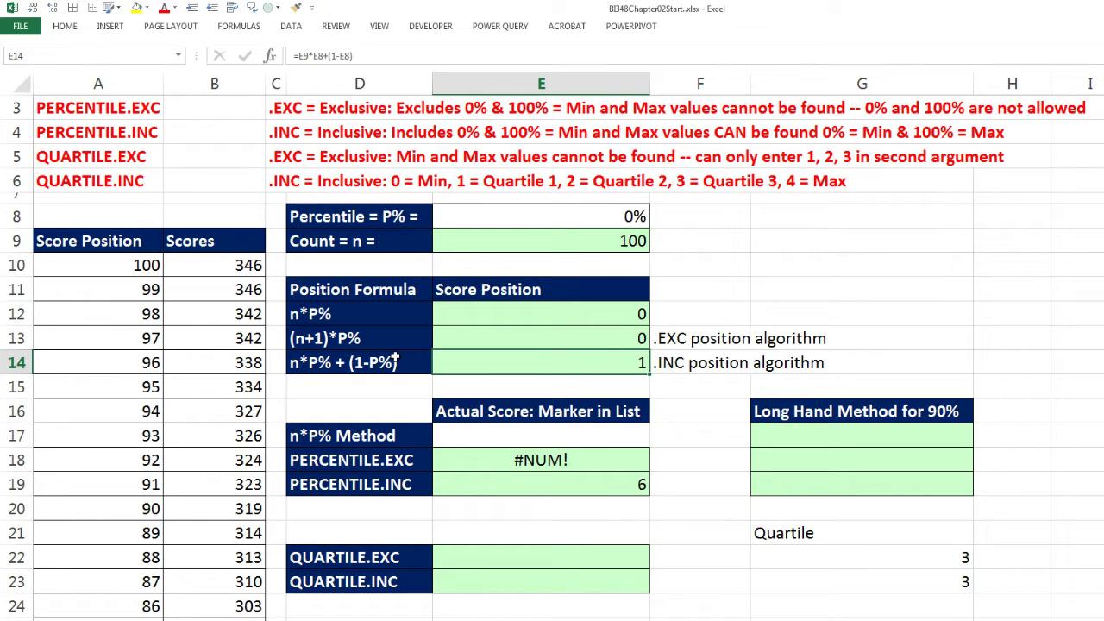
# - Change the percentile in E8 to 90%, then to 75%
pyautogui.click(587, 215)
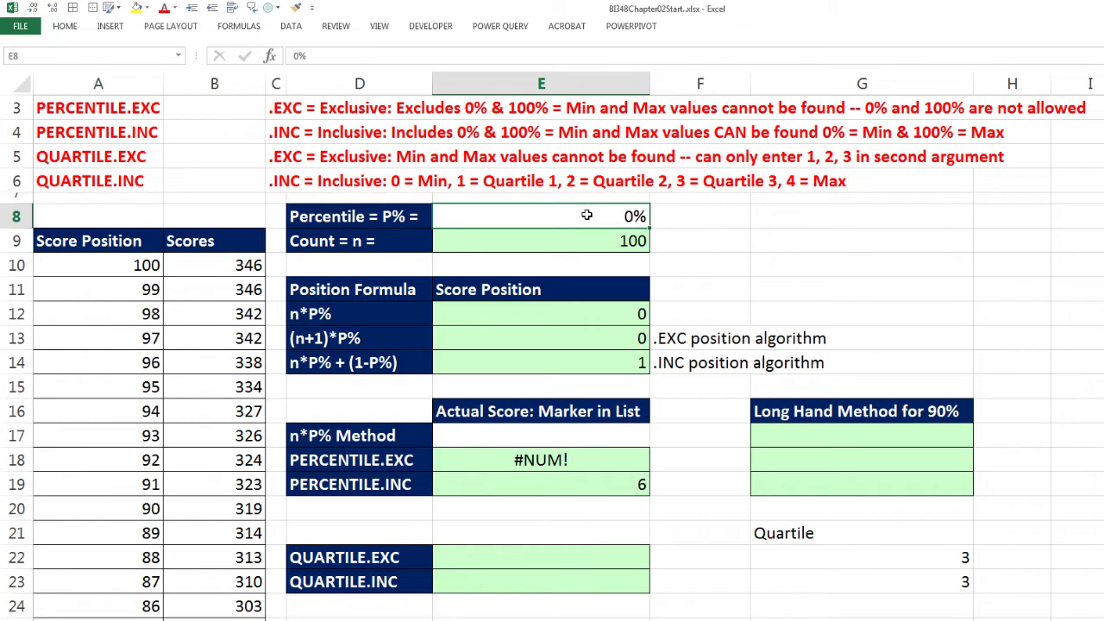
pyautogui.write('90')
pyautogui.hotkey('ctrl', 'Return')
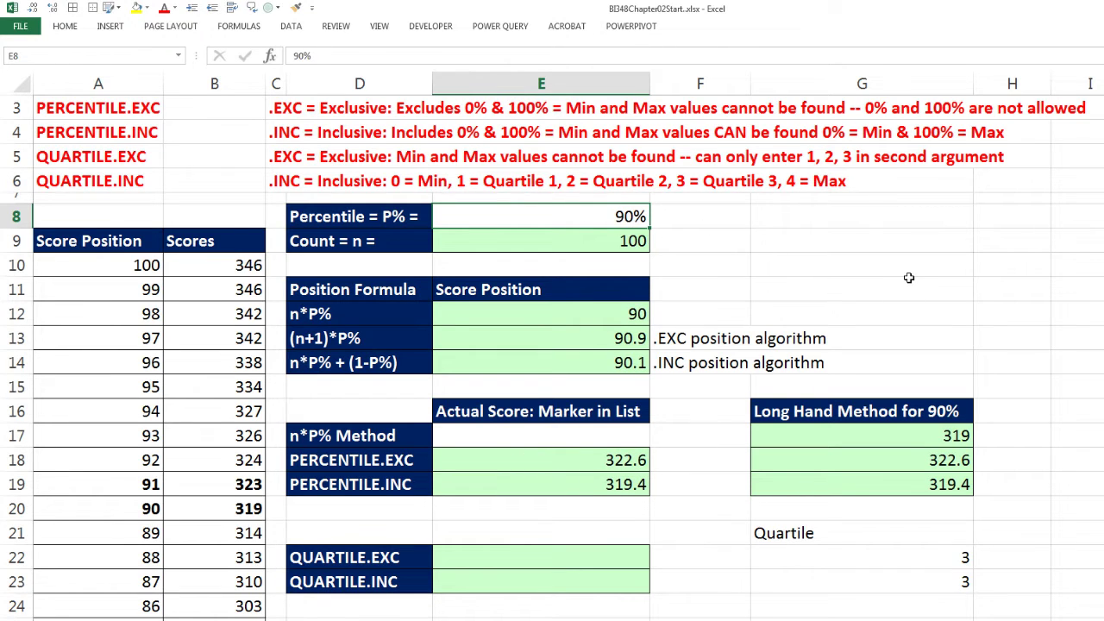
pyautogui.write('75')
pyautogui.hotkey('ctrl', 'Return')
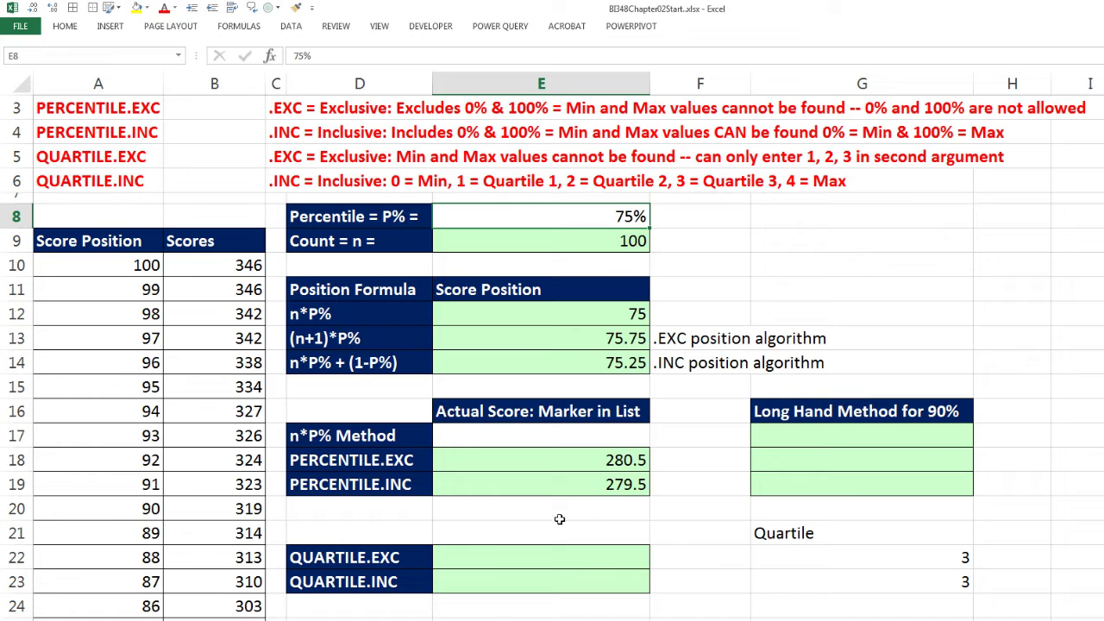
# - Review the PERCENTILE.EXC and PERCENTILE.INC formulas in E18 and E19 and the quartile 3 in G22
pyautogui.click(533, 556)
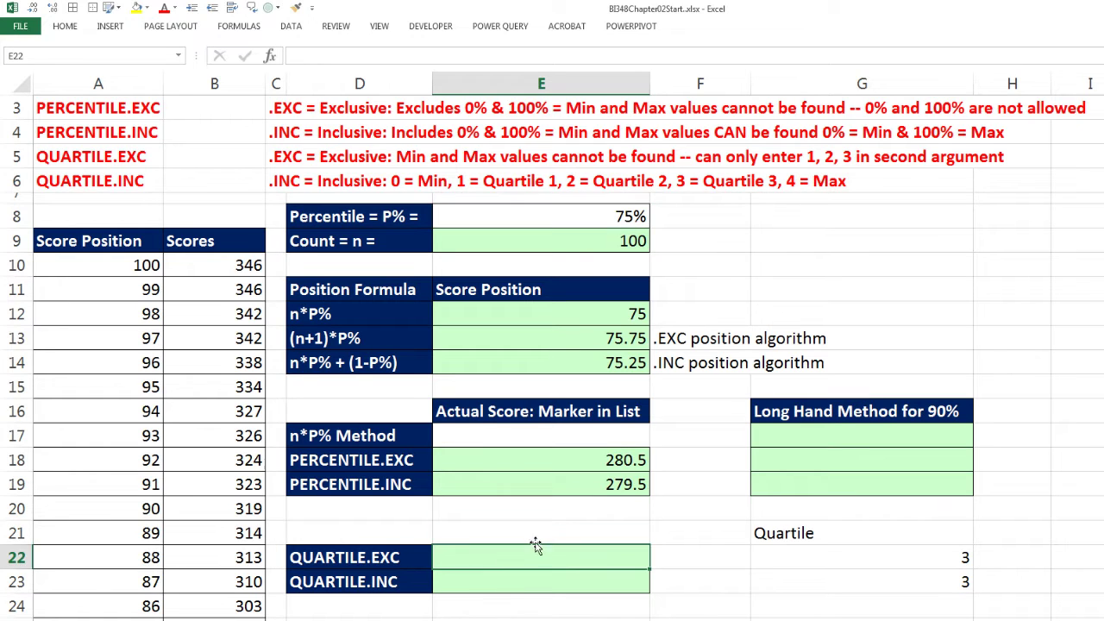
pyautogui.click(557, 466)
pyautogui.click(544, 487)
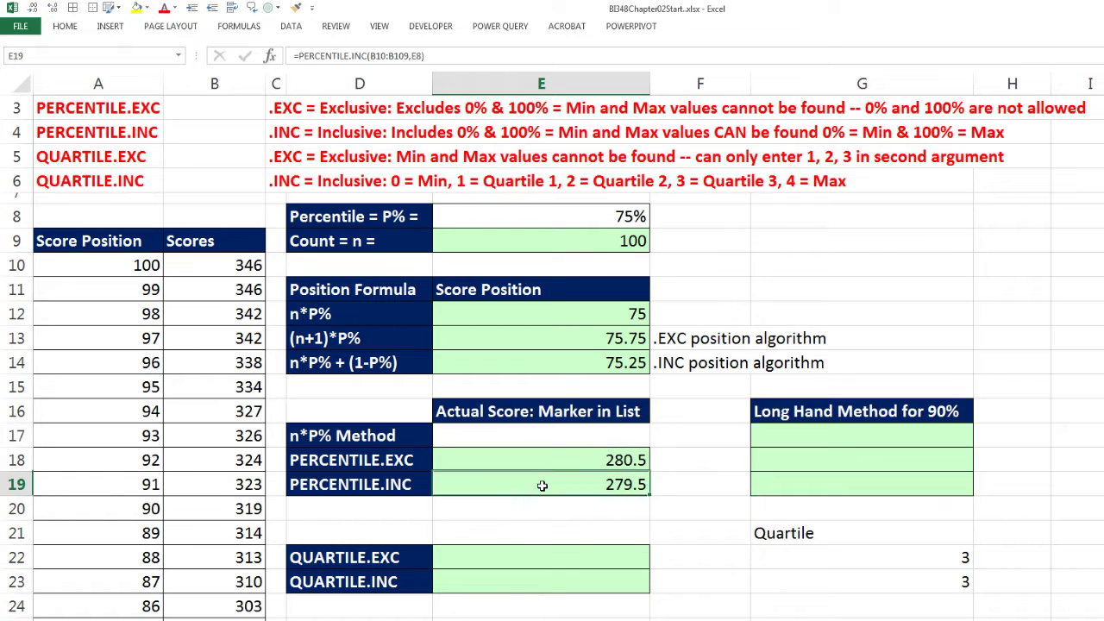
pyautogui.click(566, 557)
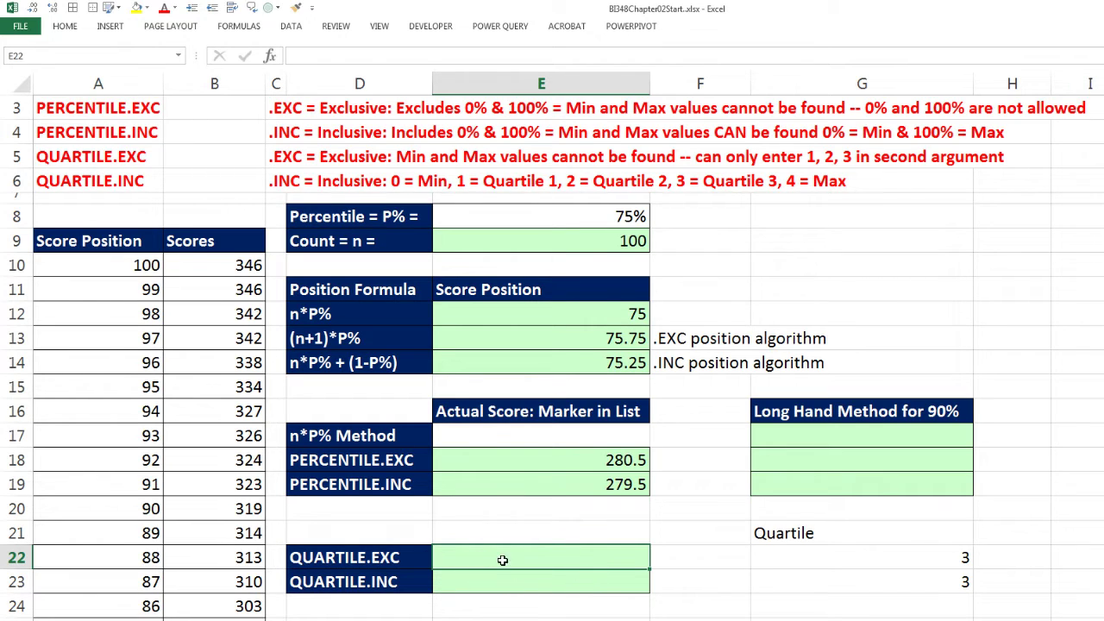
pyautogui.click(952, 563)
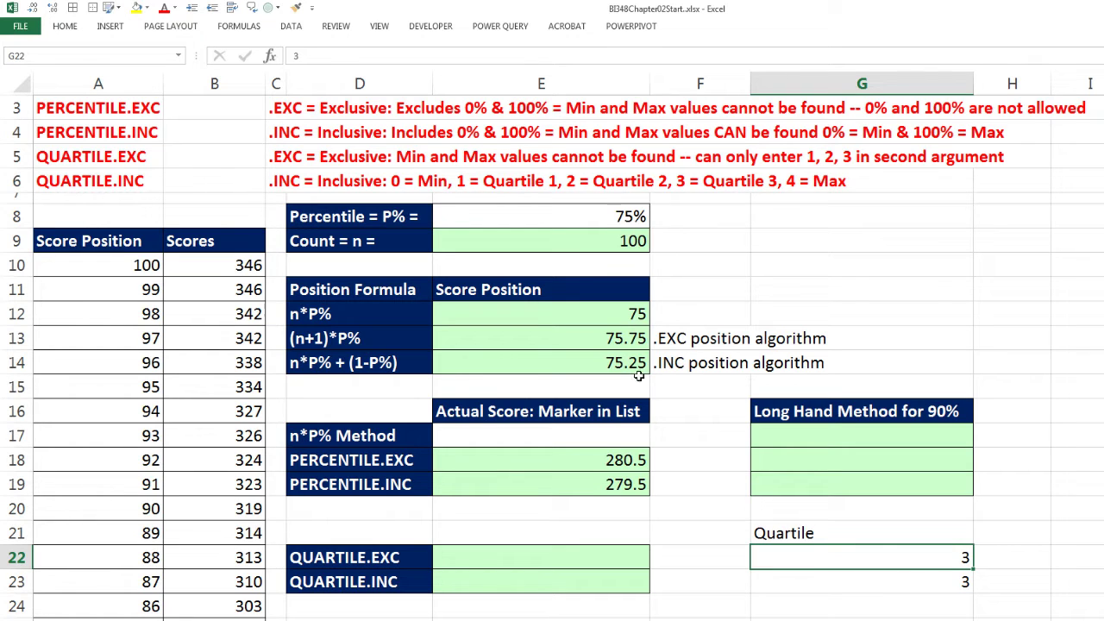
# - Enter =QUARTILE.EXC(B10:B109,G22) in E22, returning 280.5
pyautogui.click(645, 558)
pyautogui.write('=')
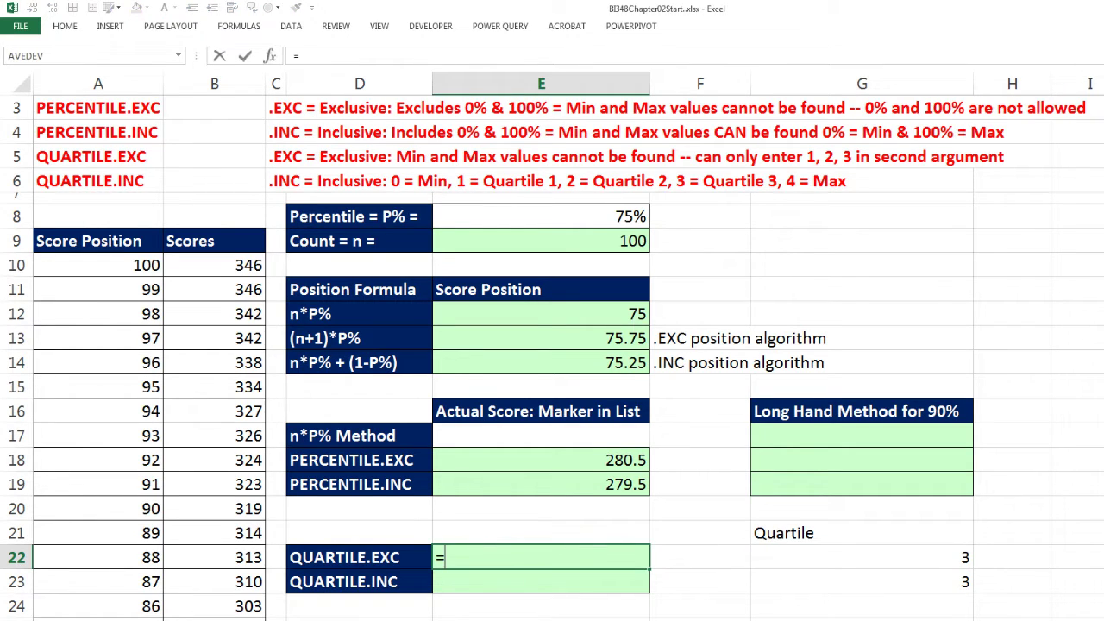
pyautogui.write('qu')
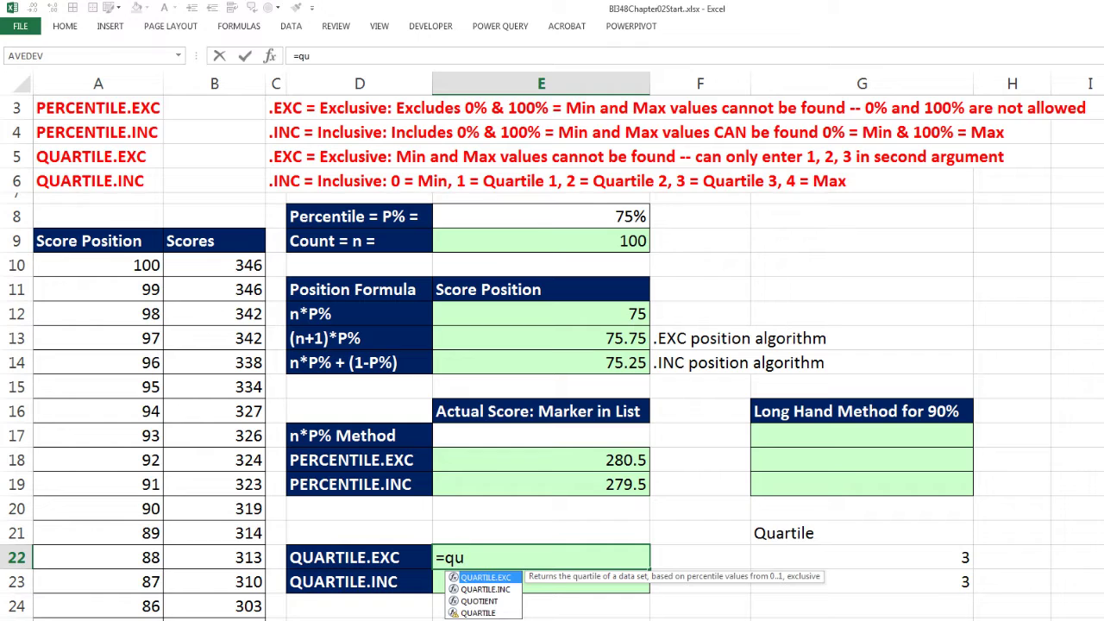
pyautogui.press('Tab')
pyautogui.write('B10:B109')
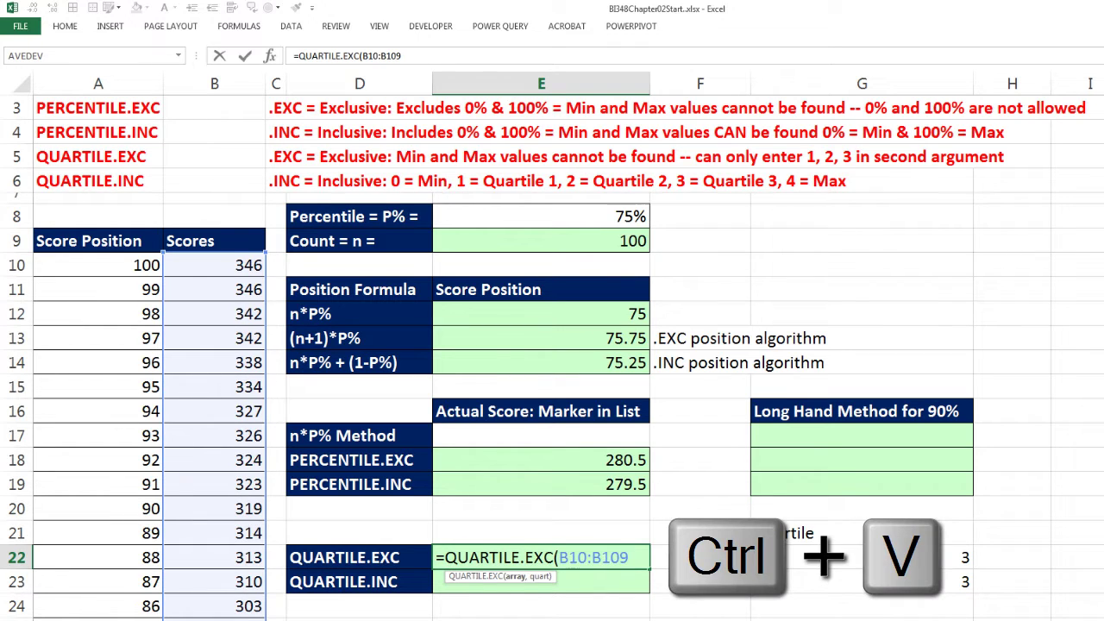
pyautogui.write(',')
pyautogui.click(966, 559)
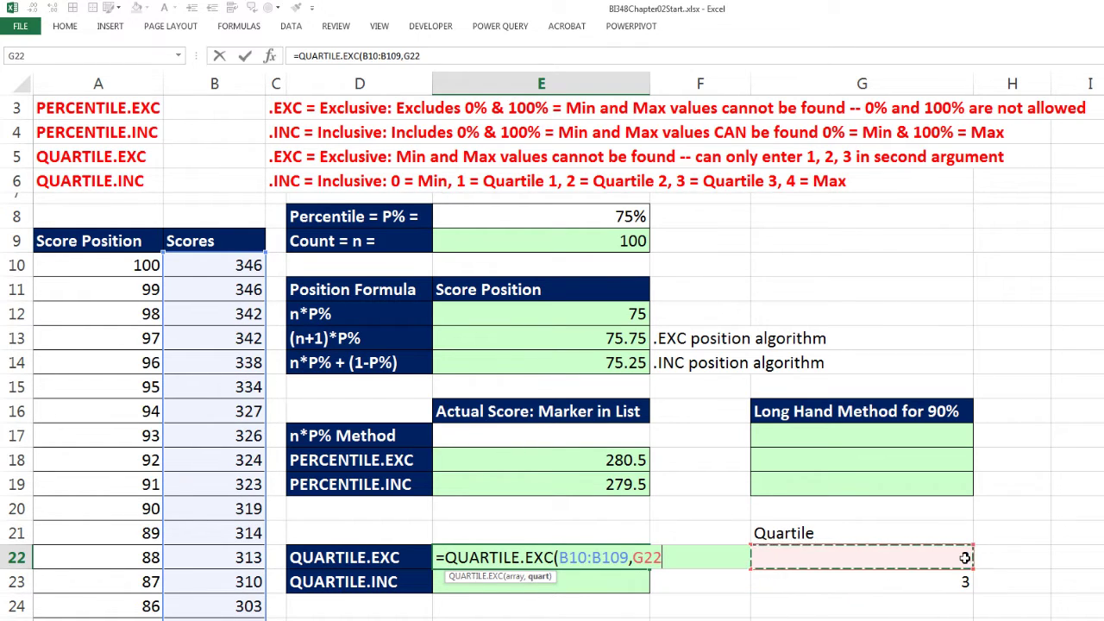
pyautogui.hotkey('ctrl', 'Return')
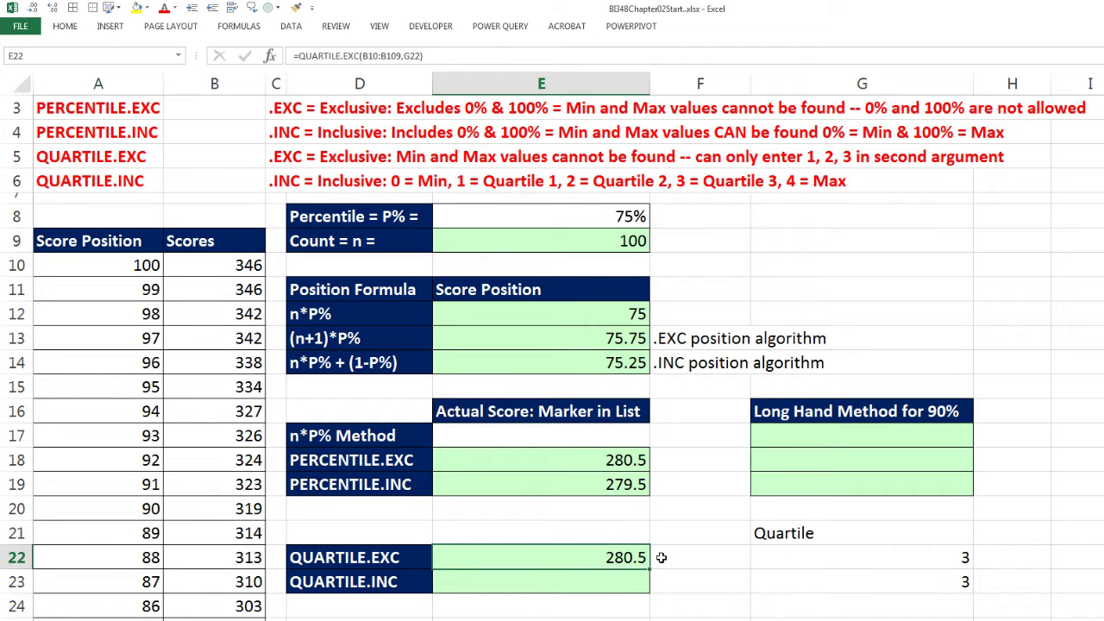
# - Enter =QUARTILE.INC(B10:B109,G23) in E23, returning 279.5
pyautogui.click(623, 586)
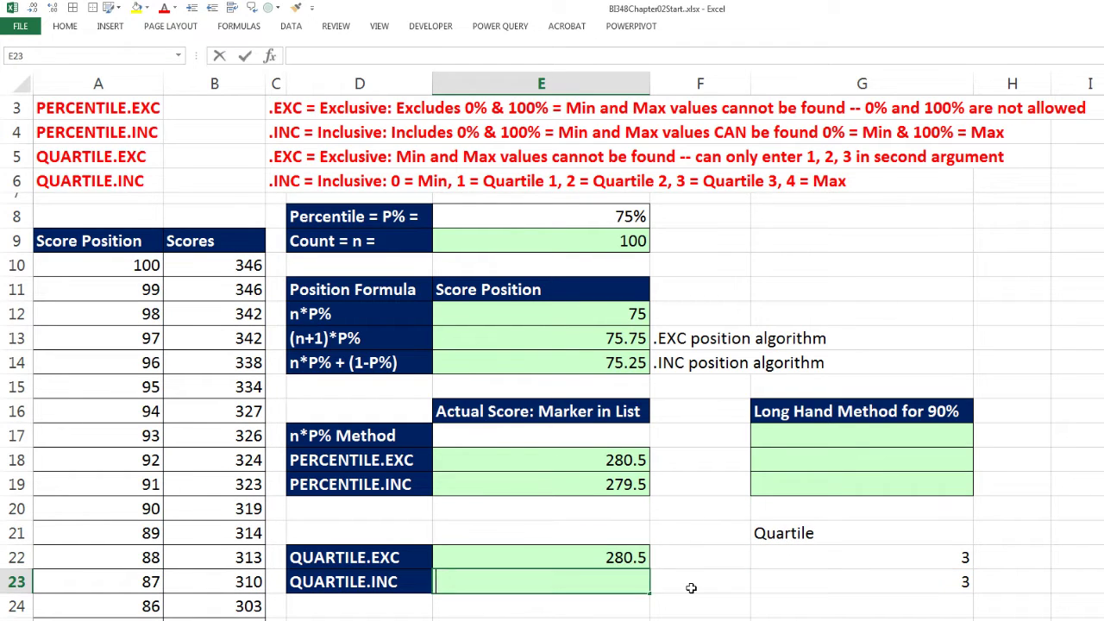
pyautogui.write('=qu')
pyautogui.press('Down')
pyautogui.press('Tab')
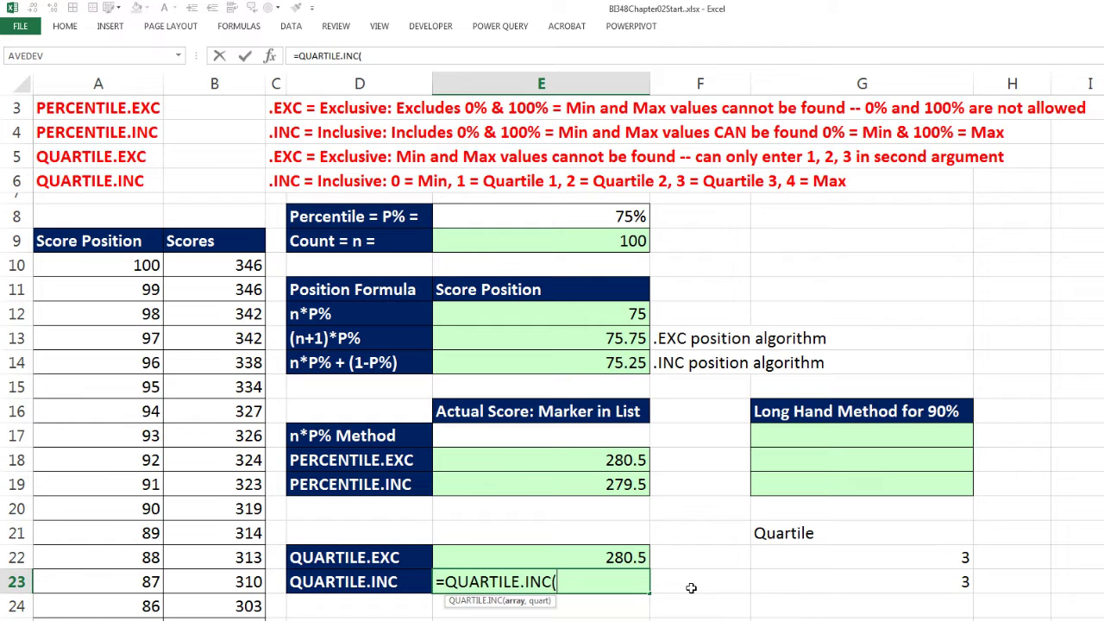
pyautogui.hotkey('ctrl', 'v')
pyautogui.write(',')
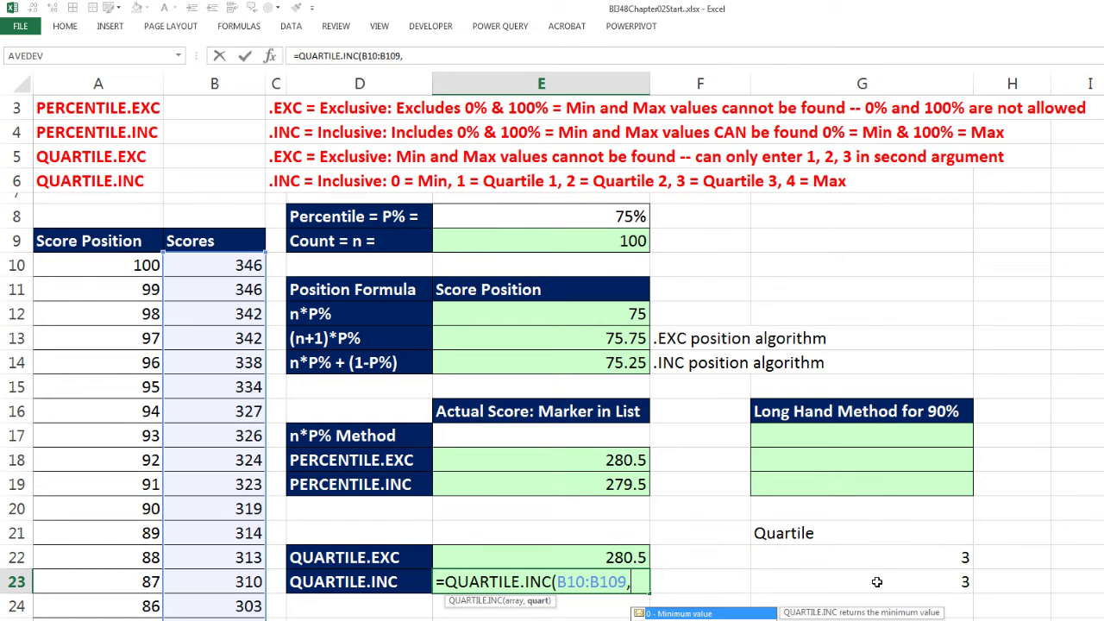
pyautogui.click(887, 581)
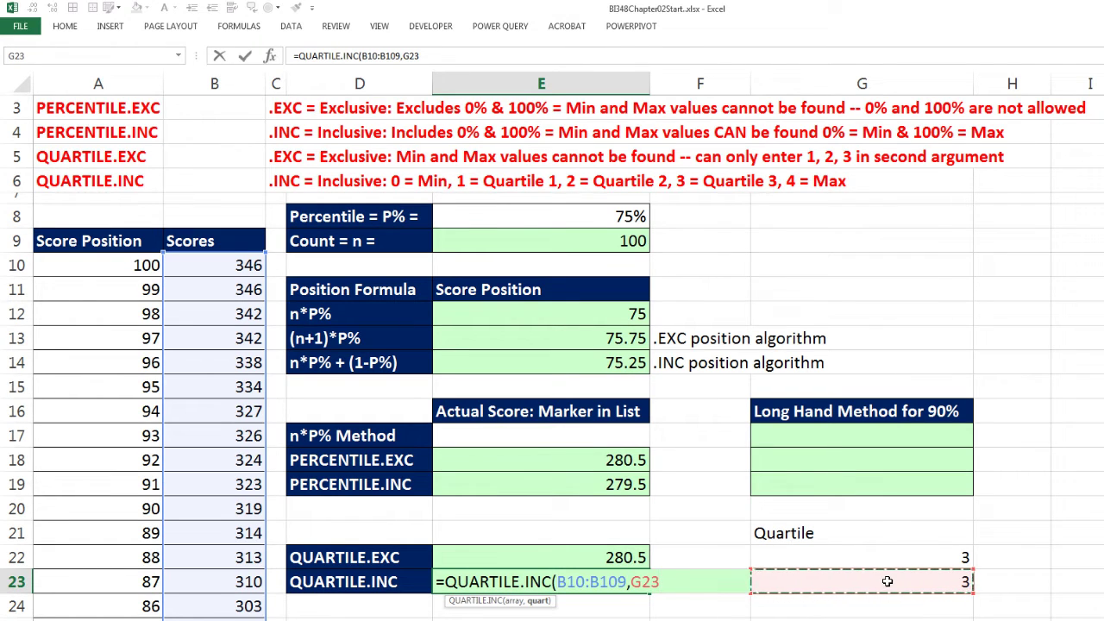
pyautogui.hotkey('ctrl', 'Return')
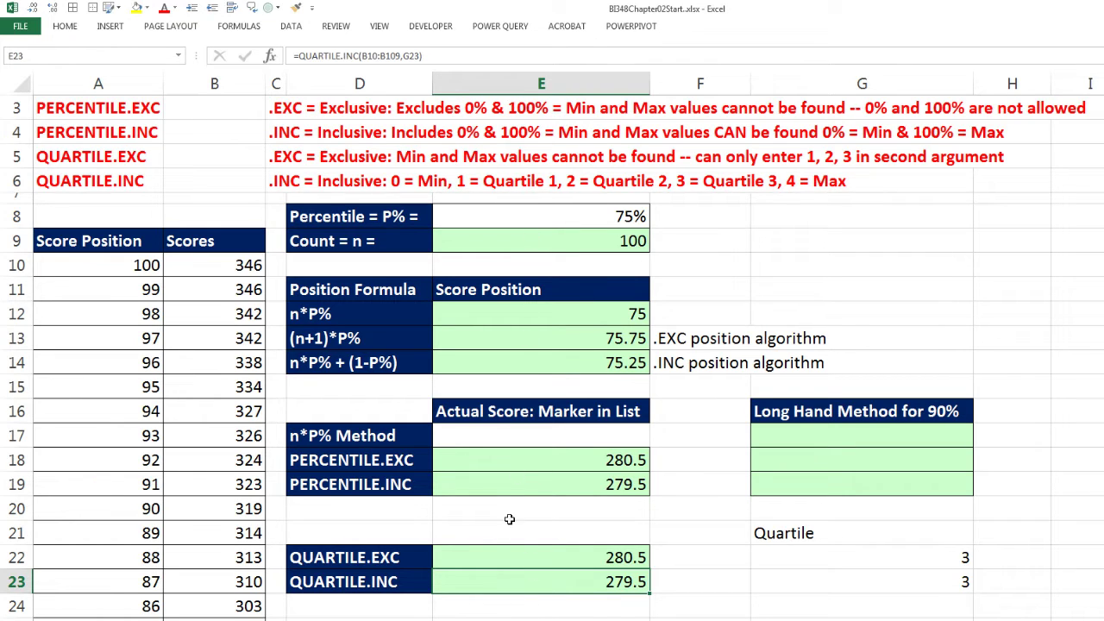
# - Enter =PERCENTILE.INC(B10:B109,F28) in E28 for the Min result
pyautogui.scroll(-1, 523, 499)
pyautogui.scroll(-4, 523, 499)
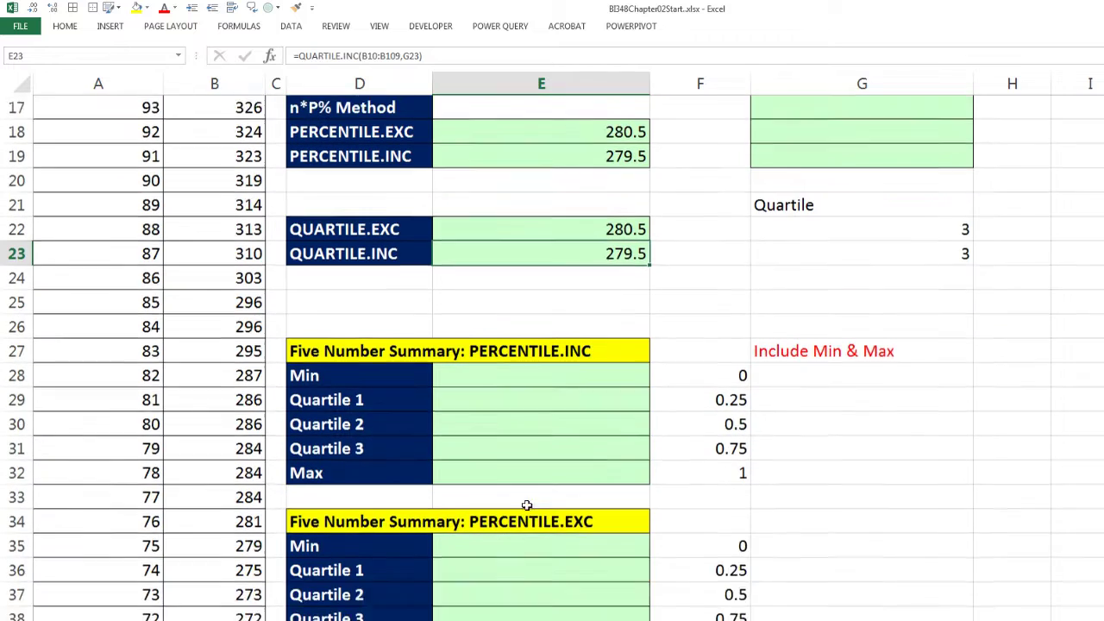
pyautogui.click(566, 355)
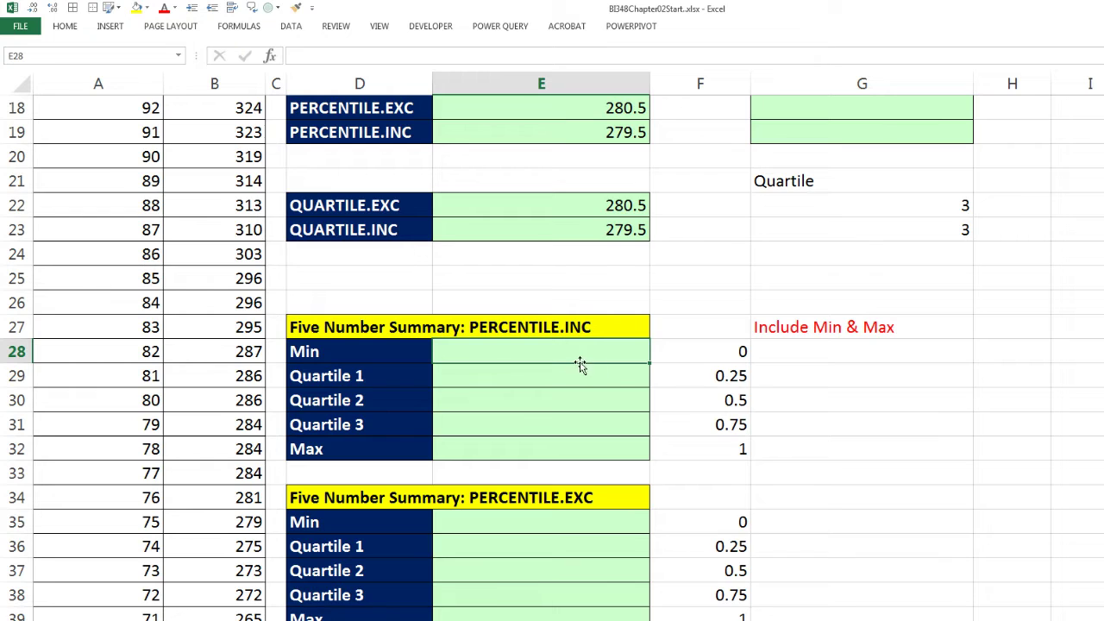
pyautogui.write('=per')
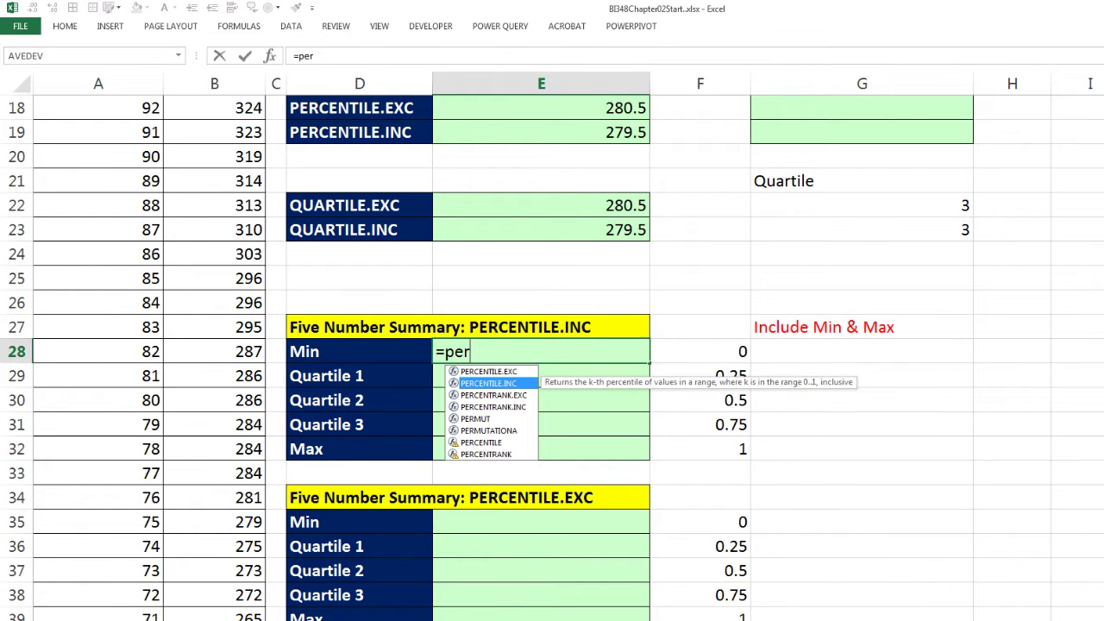
pyautogui.press('Down')
pyautogui.press('Tab')
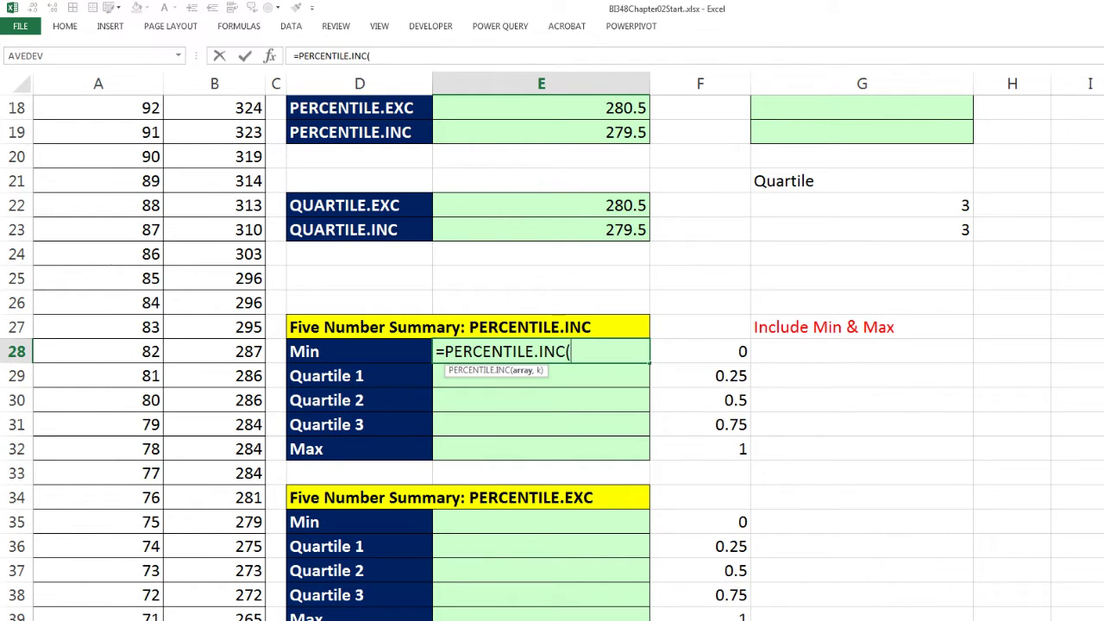
pyautogui.write('B10:B109')
pyautogui.write(',')
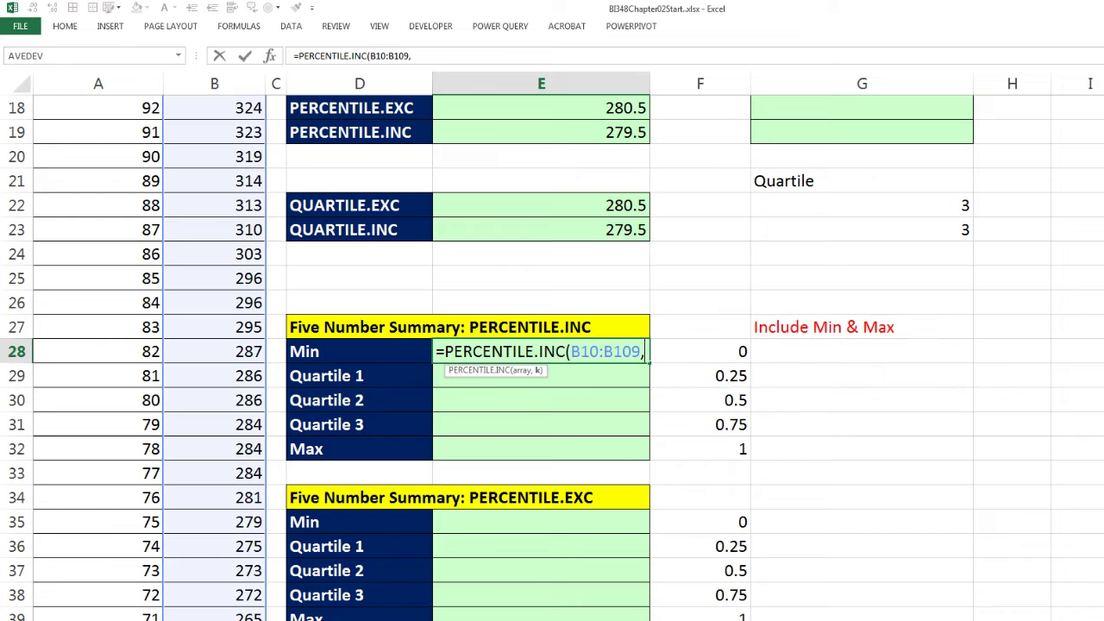
pyautogui.click(700, 351)
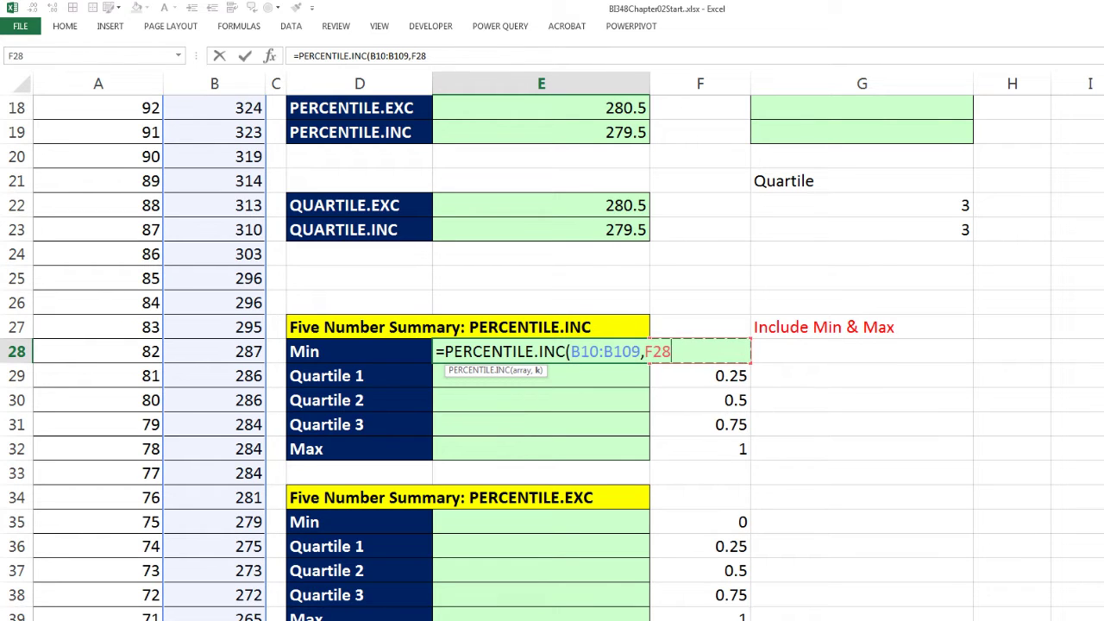
pyautogui.write(')')
pyautogui.hotkey('ctrl', 'Return')
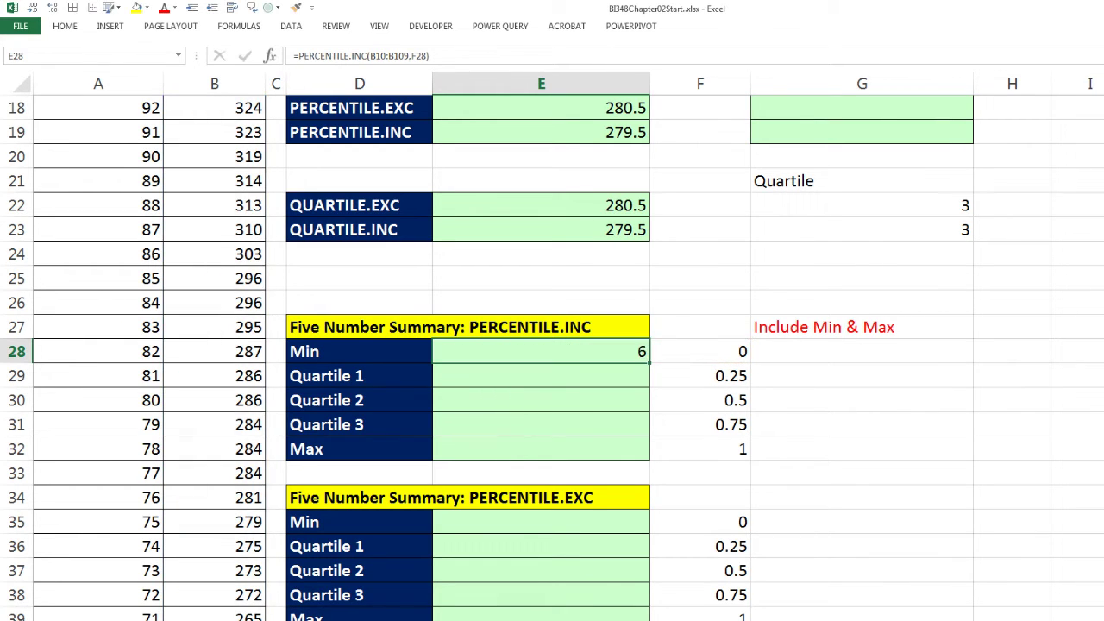
# - Lock the range as $B$10:$B$109, copy it, and fill the formula down to E32
pyautogui.press('F2')
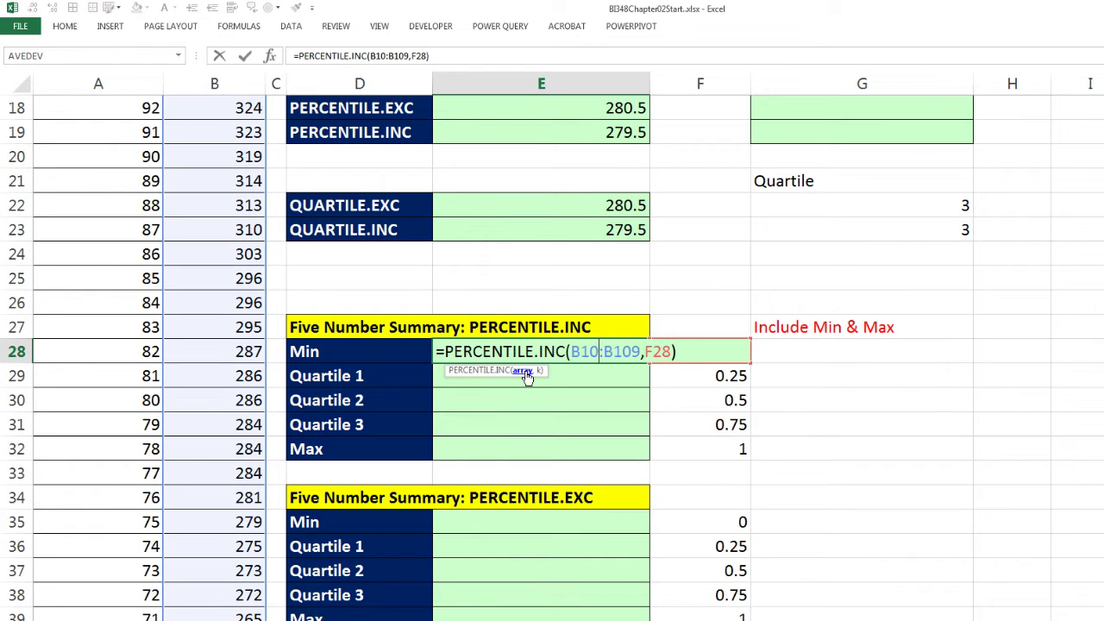
pyautogui.click(523, 371)
pyautogui.press('F4')
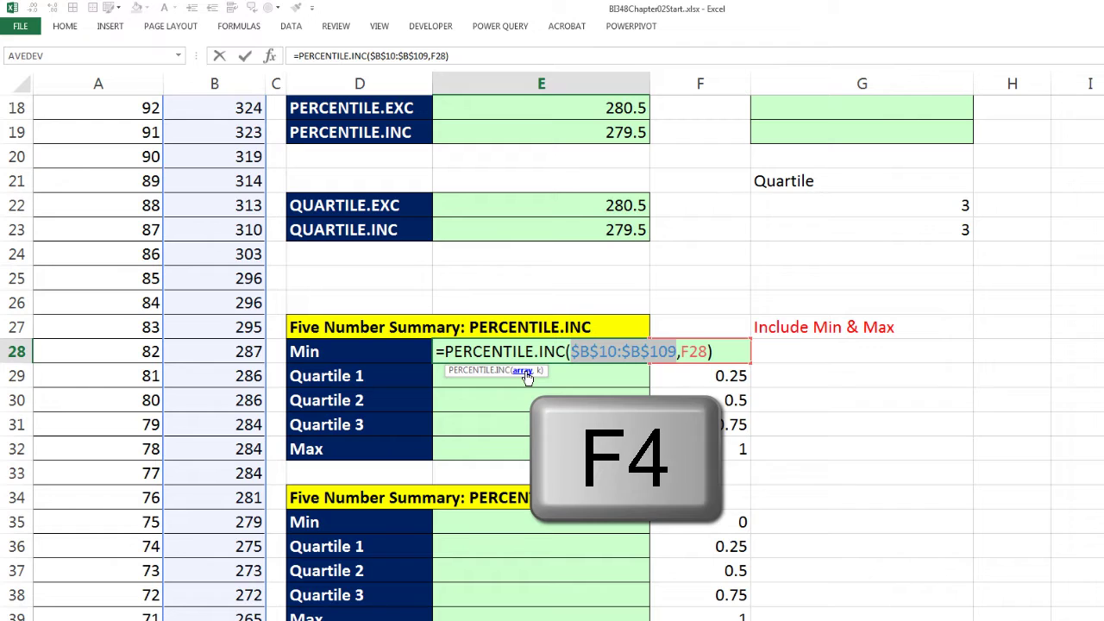
pyautogui.hotkey('ctrl', 'c')
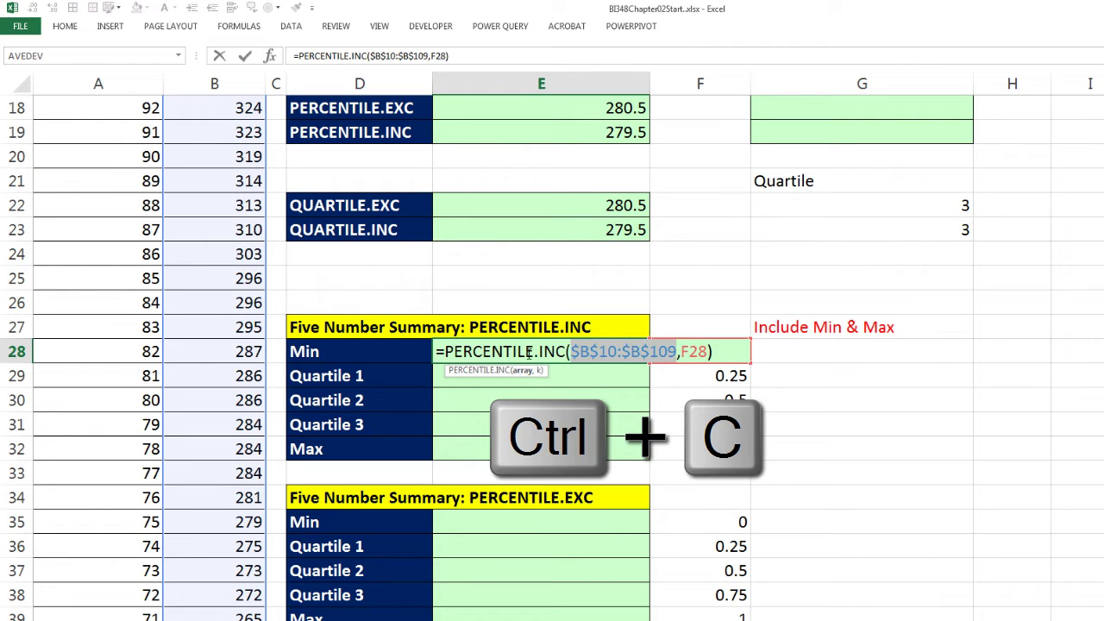
pyautogui.hotkey('ctrl', 'Return')
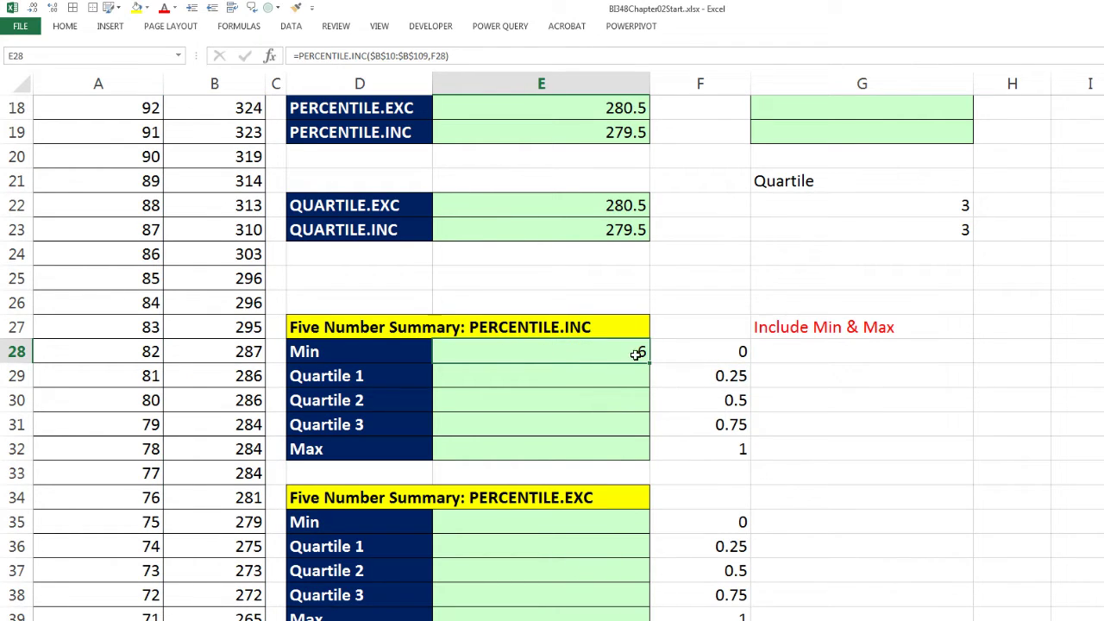
pyautogui.moveTo(649, 362); pyautogui.dragTo(649, 454)
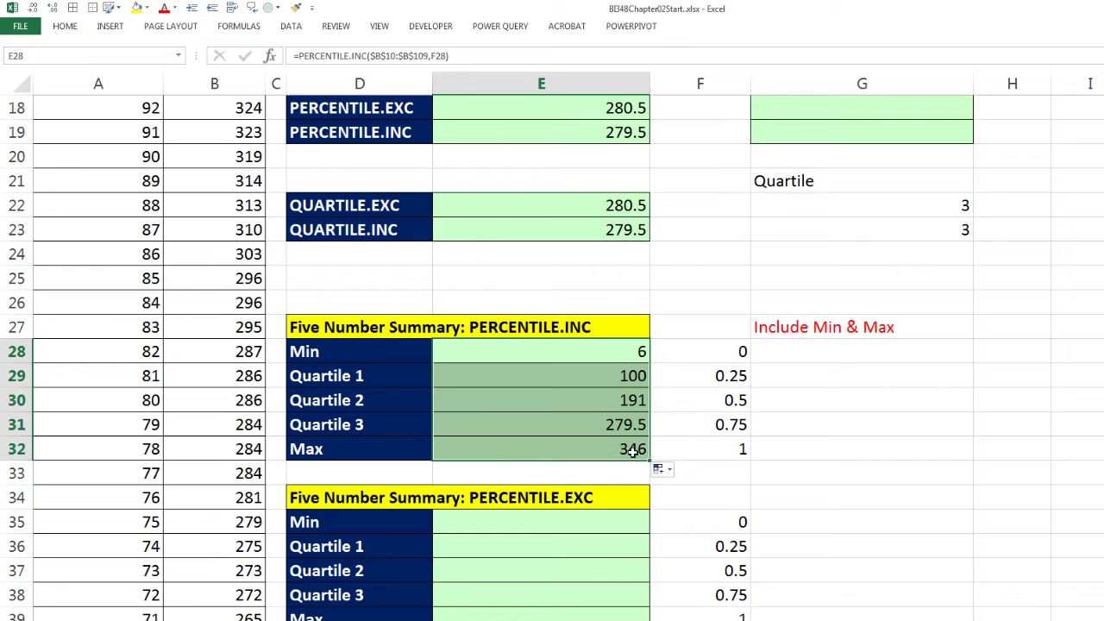
# - Check the five formulas returning 6, 100, 191, 279.5 and 346
pyautogui.click(617, 352)
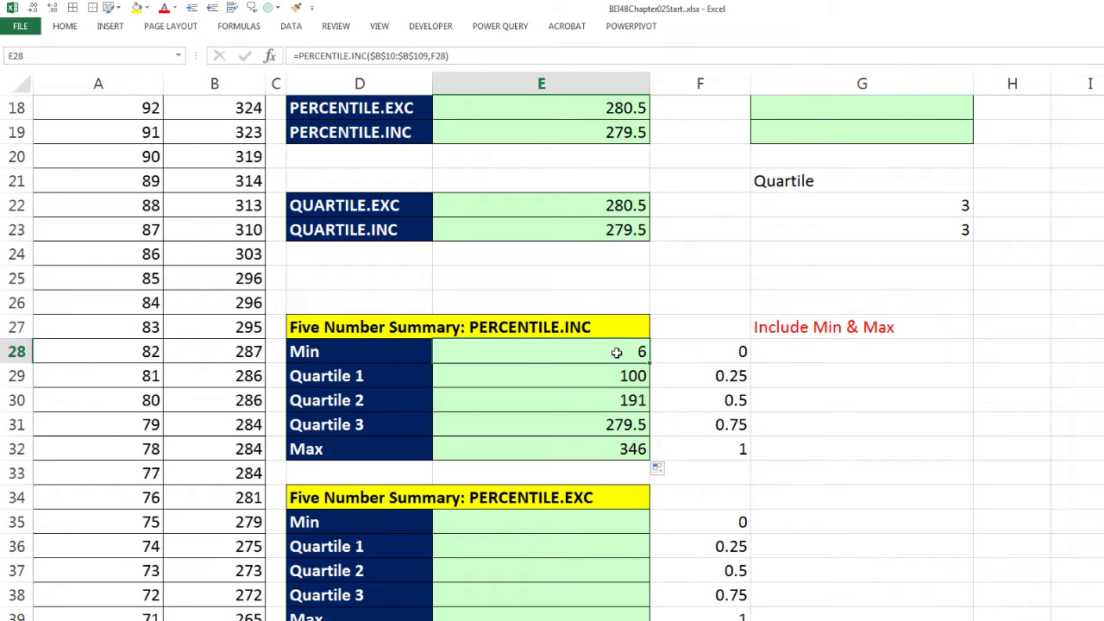
pyautogui.click(592, 380)
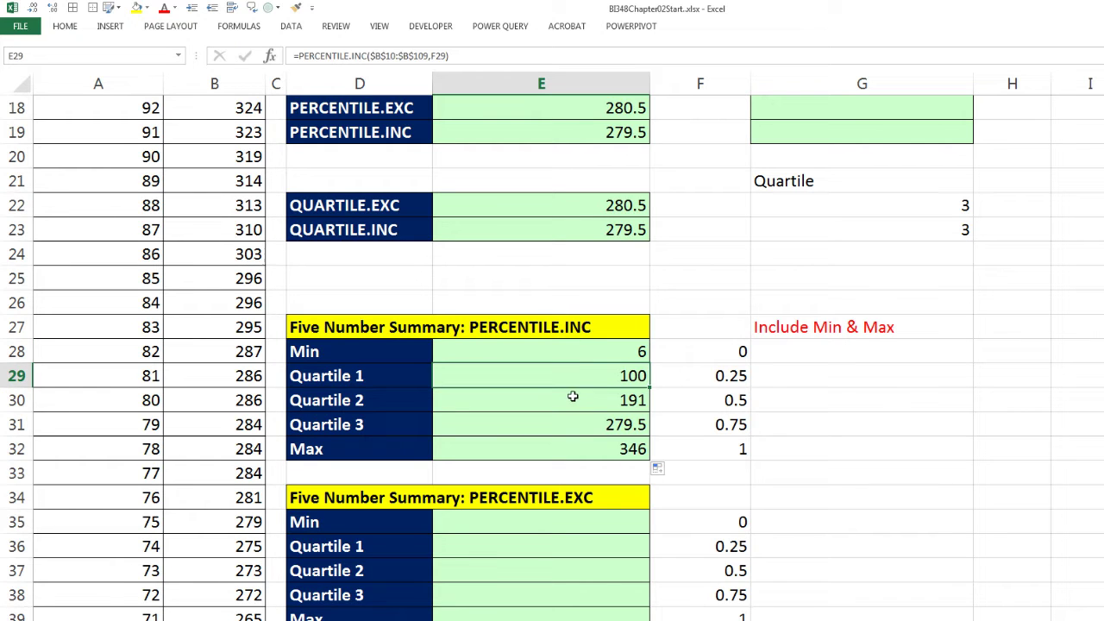
pyautogui.click(573, 399)
pyautogui.click(547, 424)
pyautogui.click(570, 448)
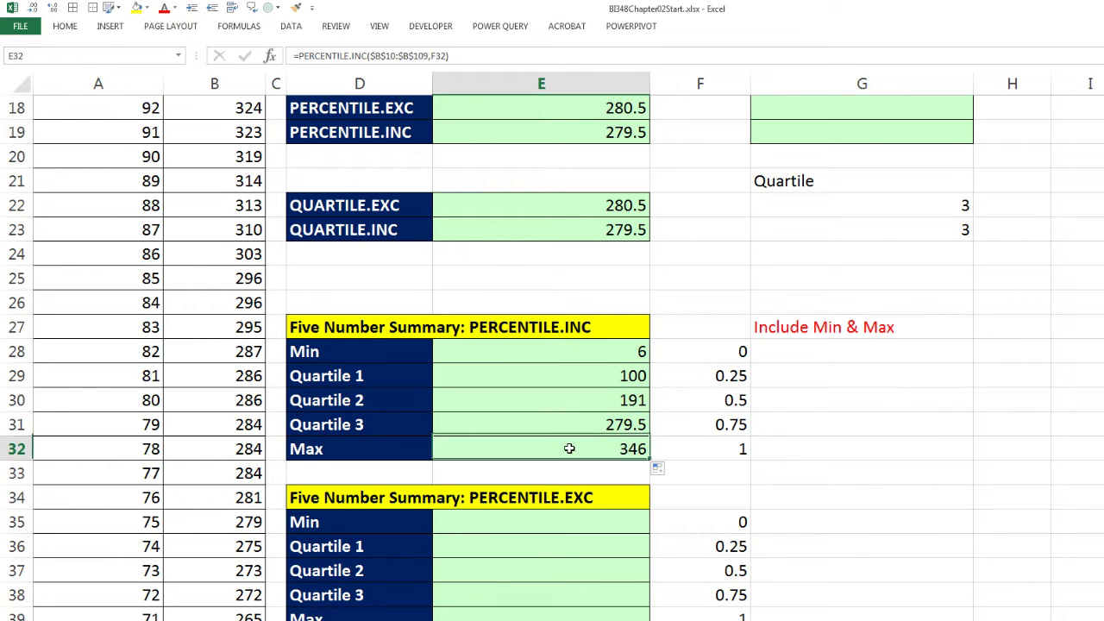
# - Review the quart values in F42:F46, then select E42
pyautogui.scroll(-4, 573, 526)
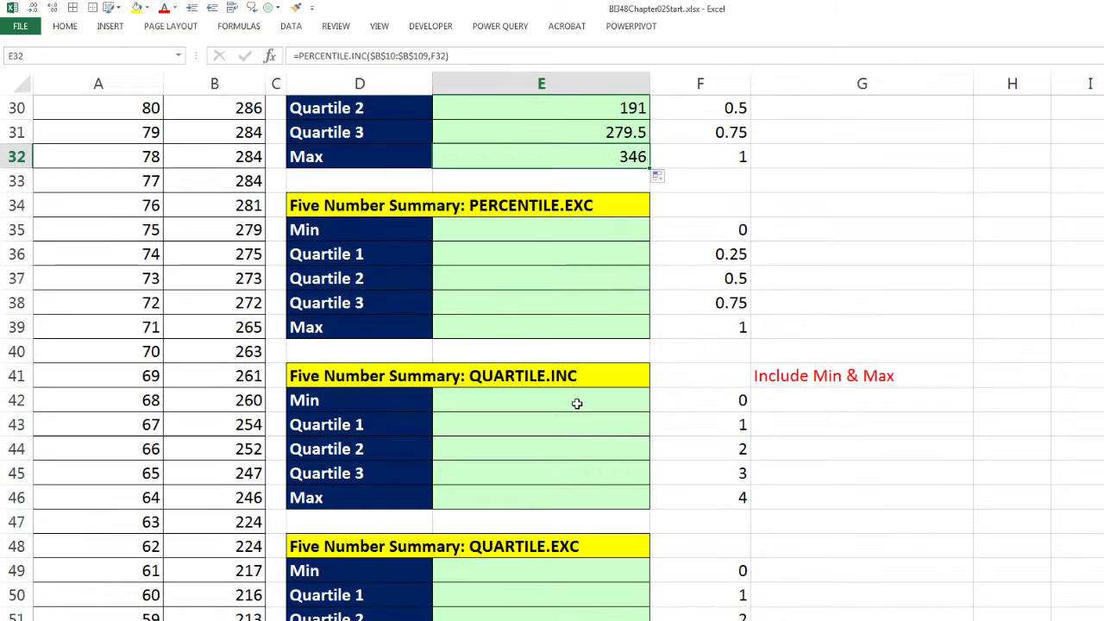
pyautogui.click(577, 402)
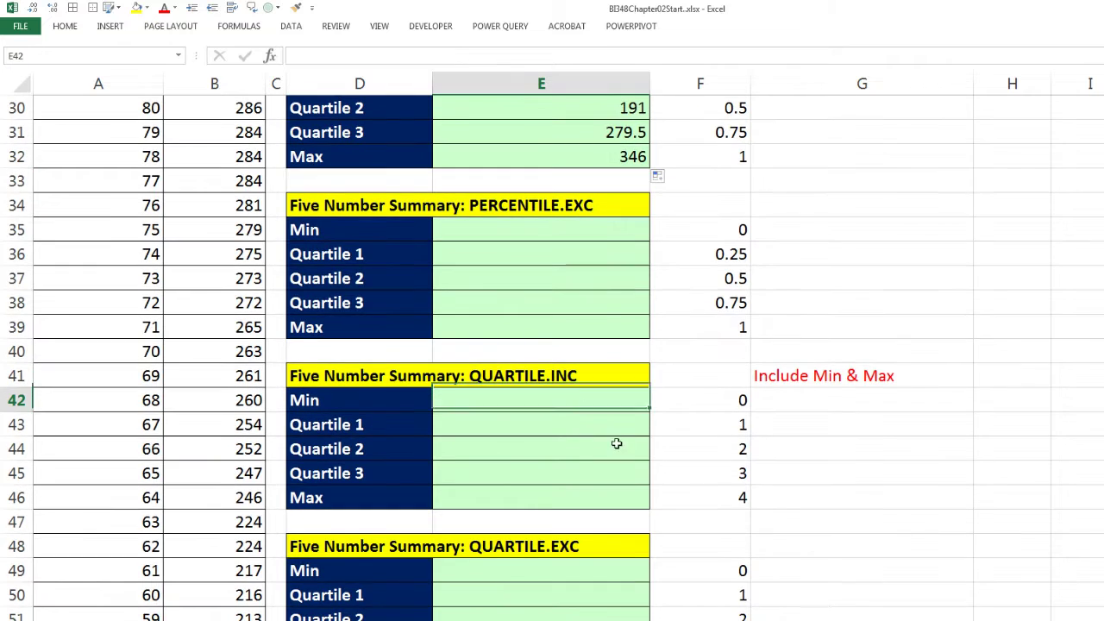
pyautogui.click(741, 396)
pyautogui.click(722, 425)
pyautogui.click(716, 472)
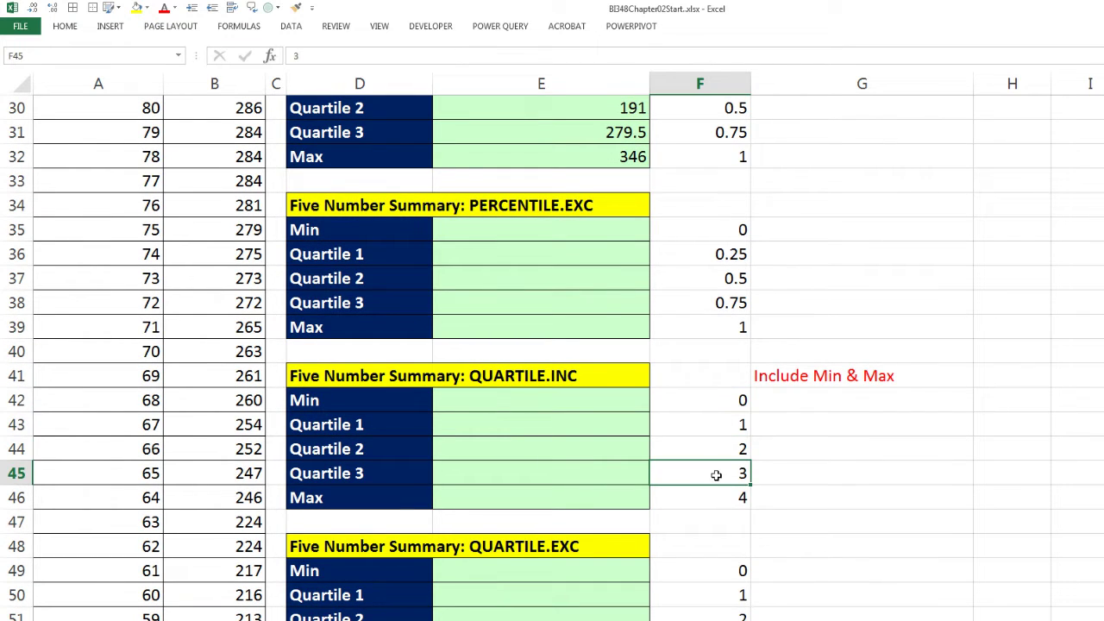
pyautogui.click(719, 500)
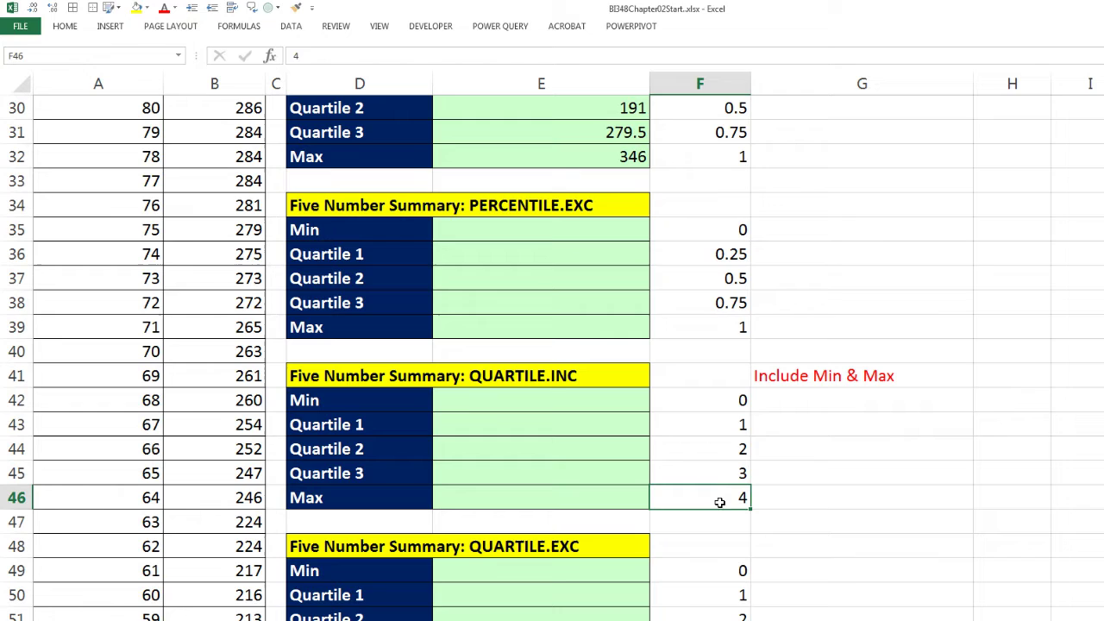
pyautogui.click(549, 401)
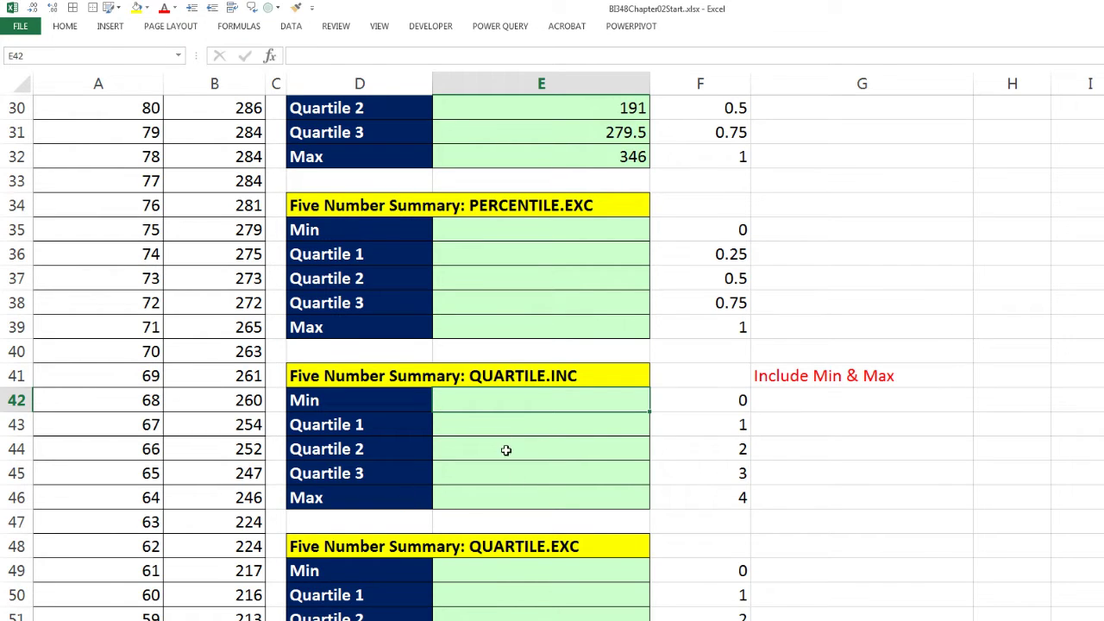
# - Enter =QUARTILE.INC($B$10:$B$109,F42) in E42 and fill it down to E46
pyautogui.write('=qu')
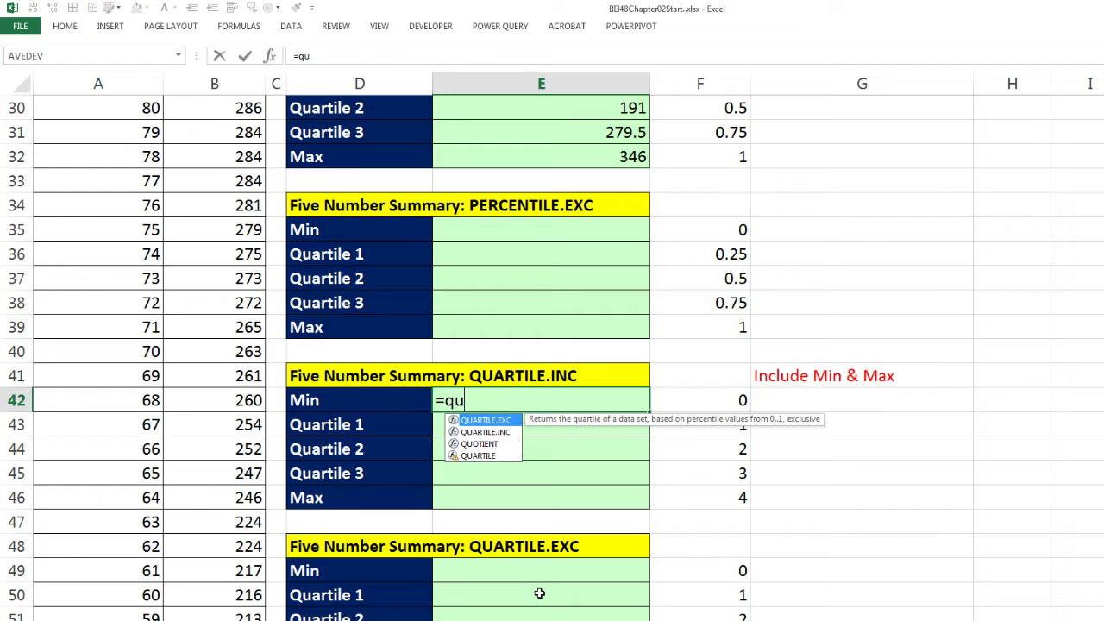
pyautogui.press('Down')
pyautogui.press('Tab')
pyautogui.hotkey('ctrl', 'v')
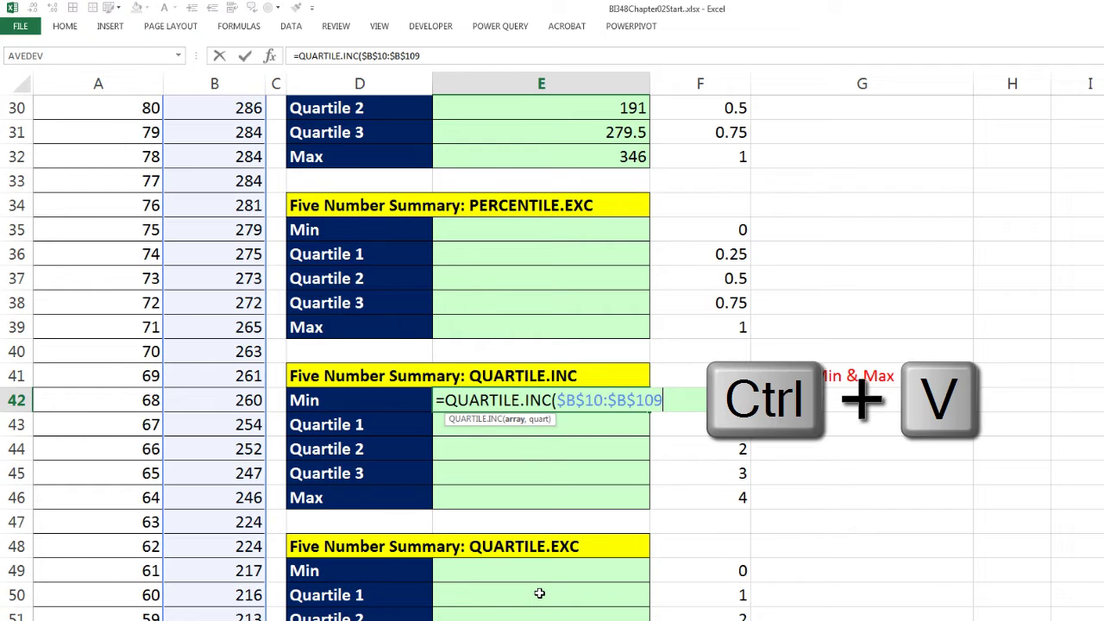
pyautogui.write(',')
pyautogui.press('Escape')
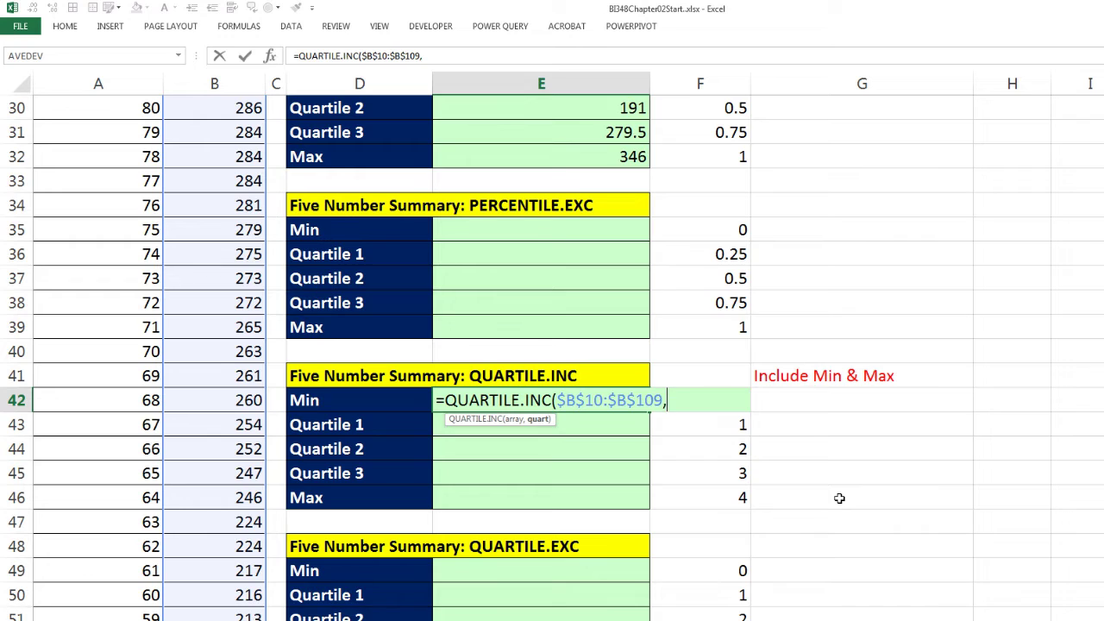
pyautogui.press('Right')
pyautogui.write(')')
pyautogui.hotkey('ctrl', 'Return')
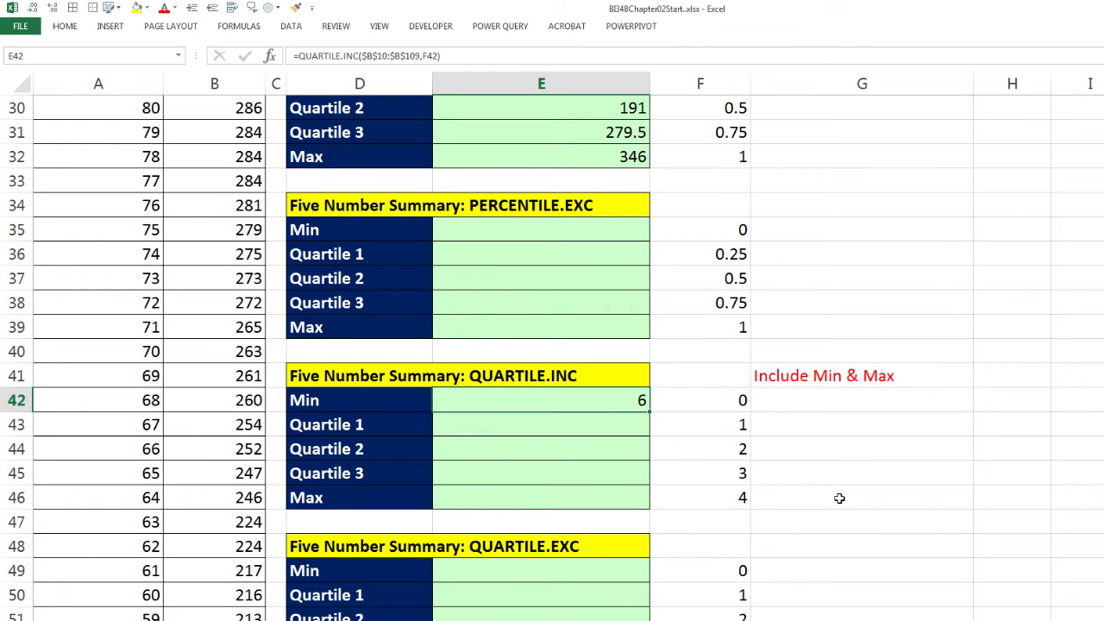
pyautogui.doubleClick(649, 412)
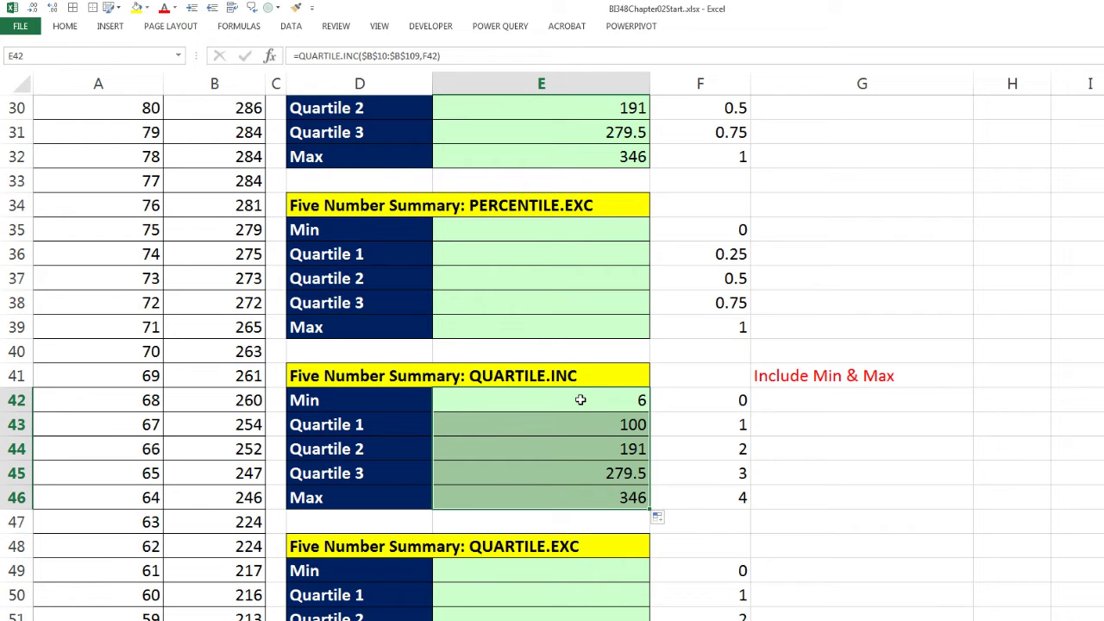
pyautogui.moveTo(578, 398); pyautogui.dragTo(582, 501)
pyautogui.scroll(4, 581, 486)
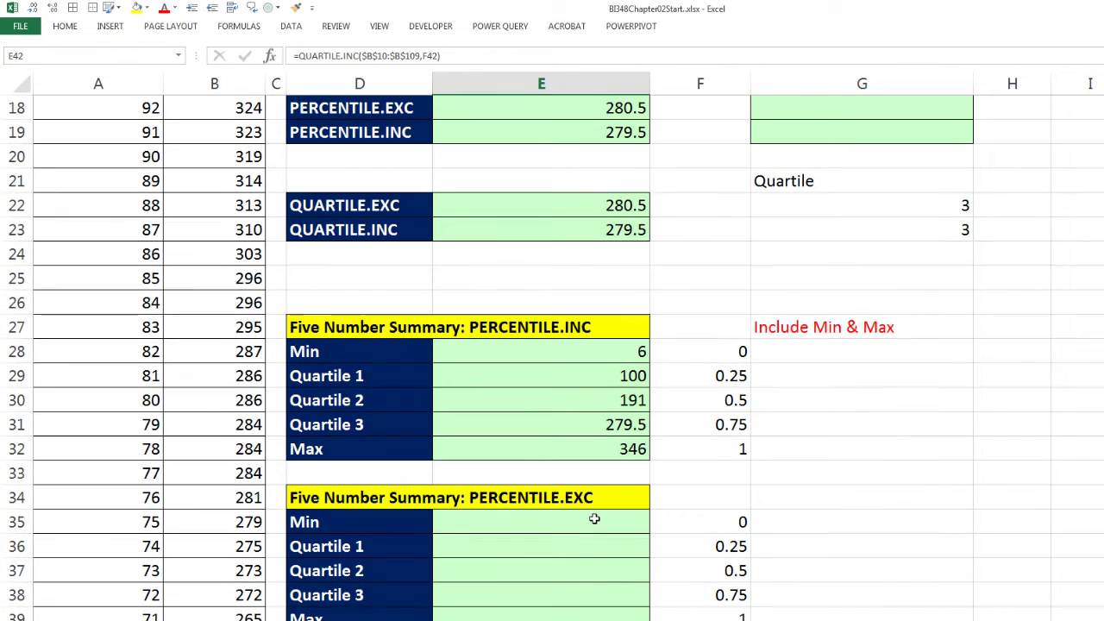
# - Enter =PERCENTILE.EXC($B$10:$B$109,F35) in E35 and fill it down to E39
pyautogui.click(594, 519)
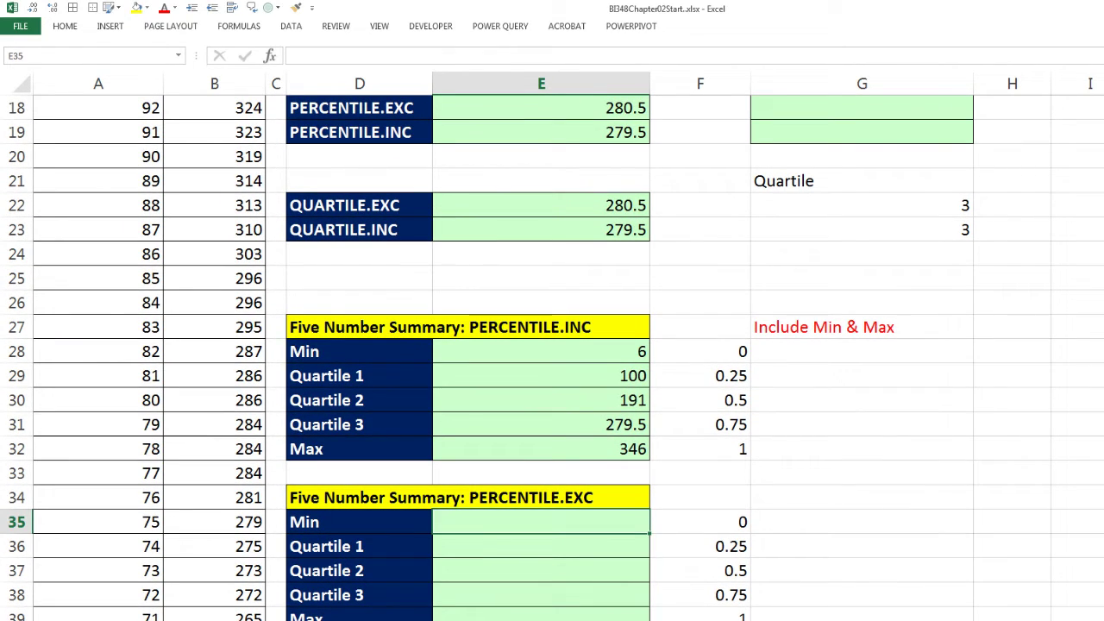
pyautogui.write('=per')
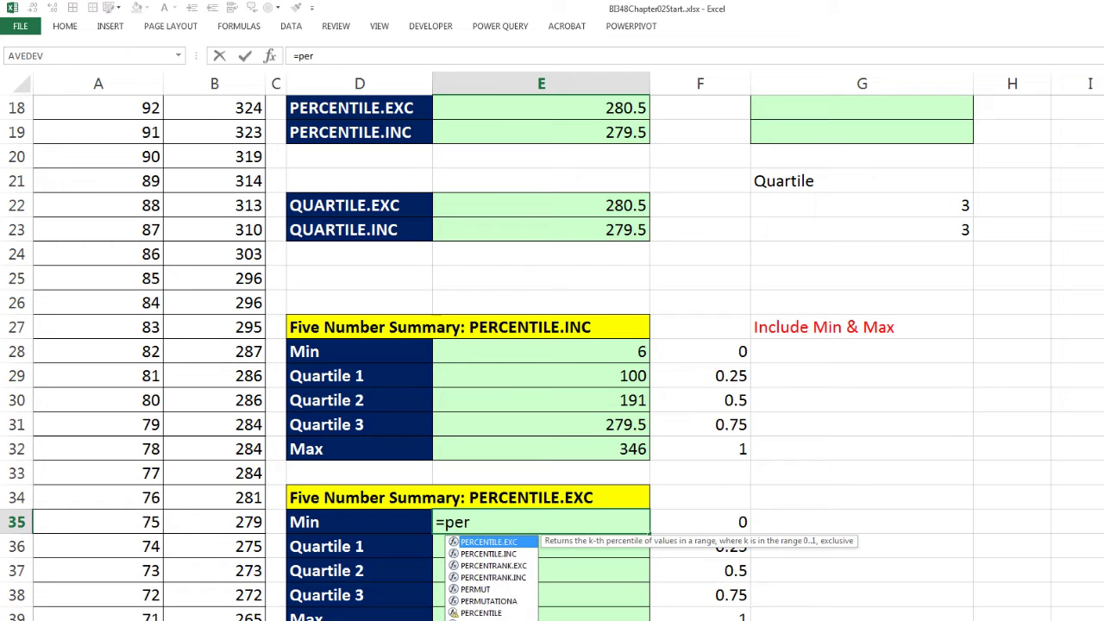
pyautogui.press('Tab')
pyautogui.write('$B$10:$B$109,')
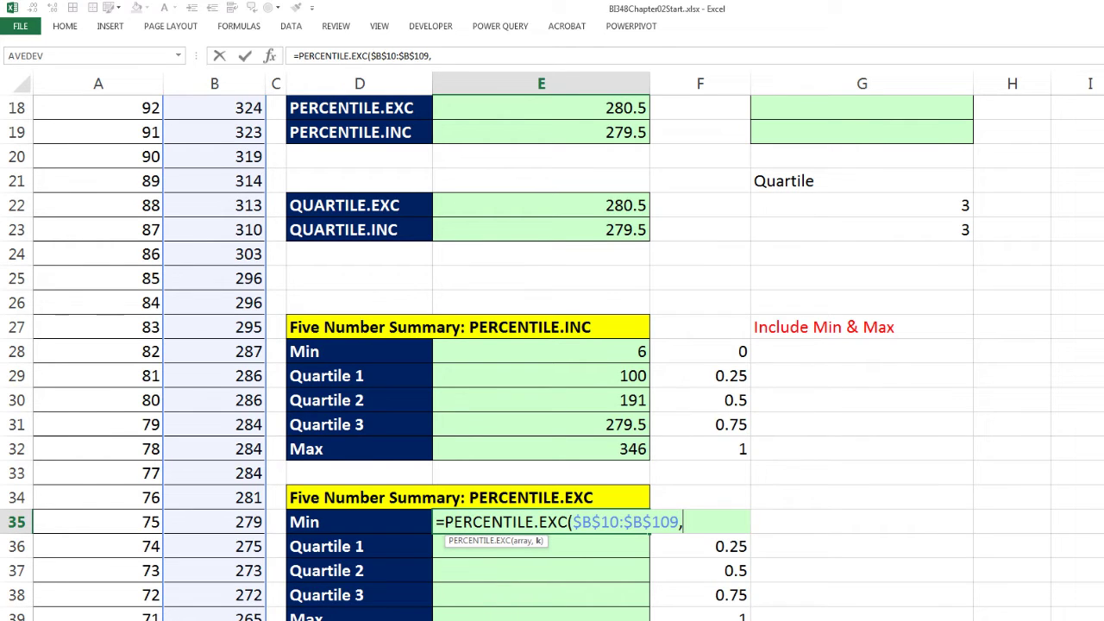
pyautogui.click(700, 522)
pyautogui.write(')')
pyautogui.hotkey('ctrl', 'Return')
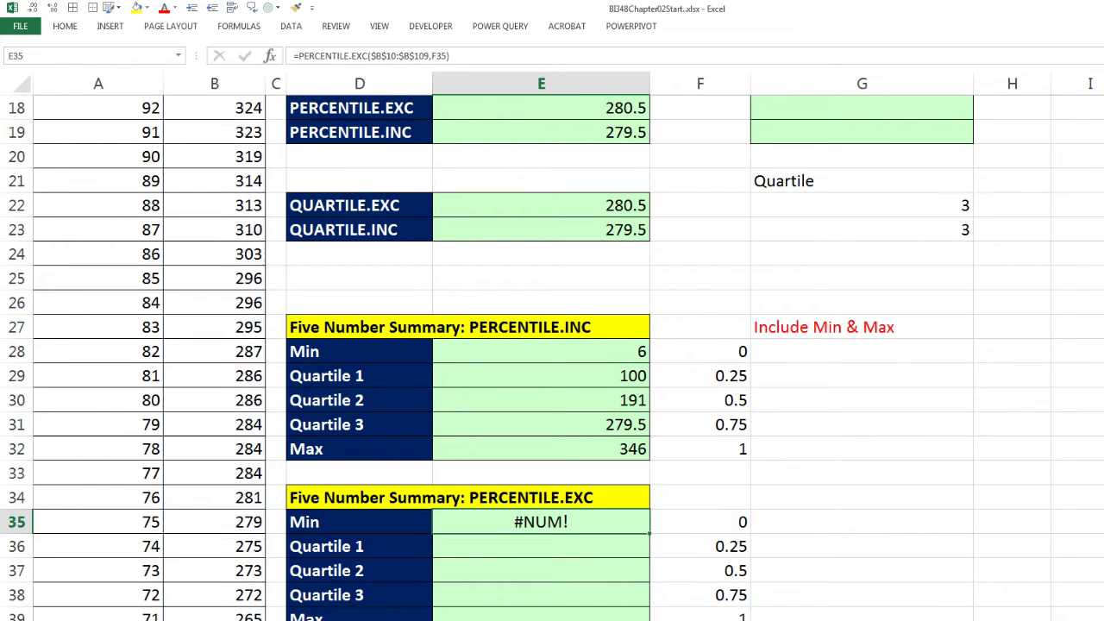
pyautogui.doubleClick(650, 534)
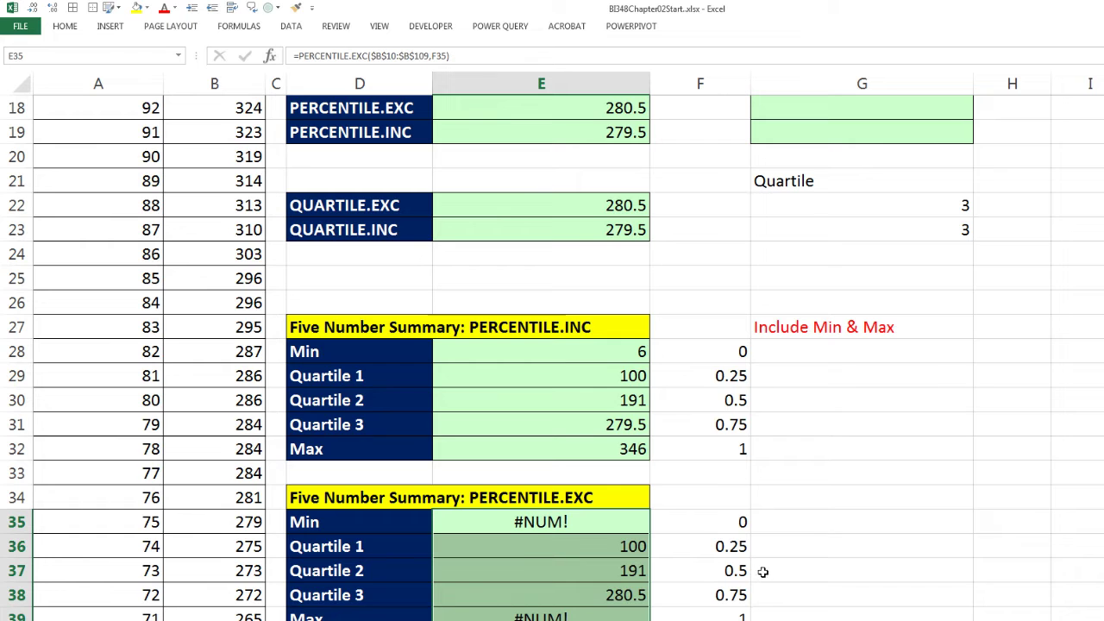
pyautogui.scroll(-6, 773, 600)
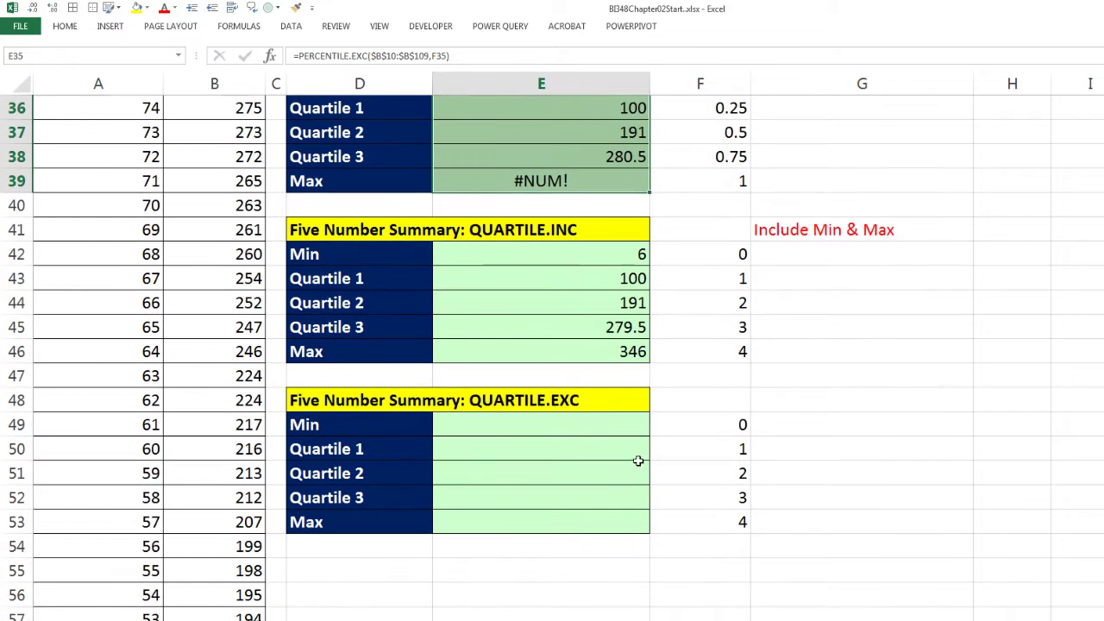
# - Enter =QUARTILE.EXC($B$10:$B$109,F49) in E49 and fill it down to E53
pyautogui.click(587, 424)
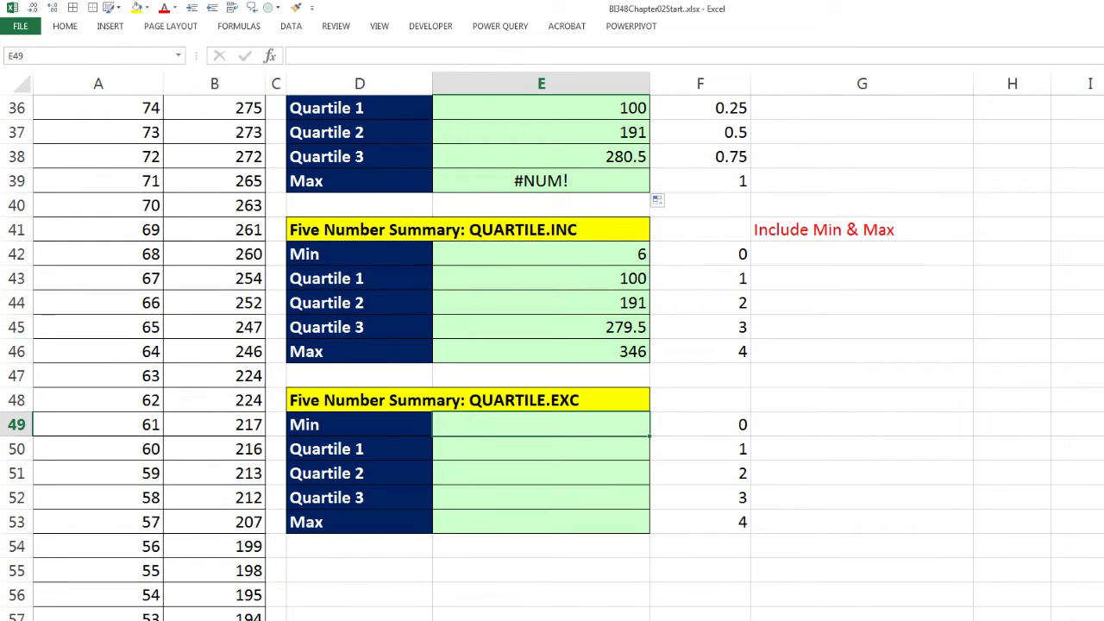
pyautogui.write('=q')
pyautogui.press('Down')
pyautogui.press('Tab')
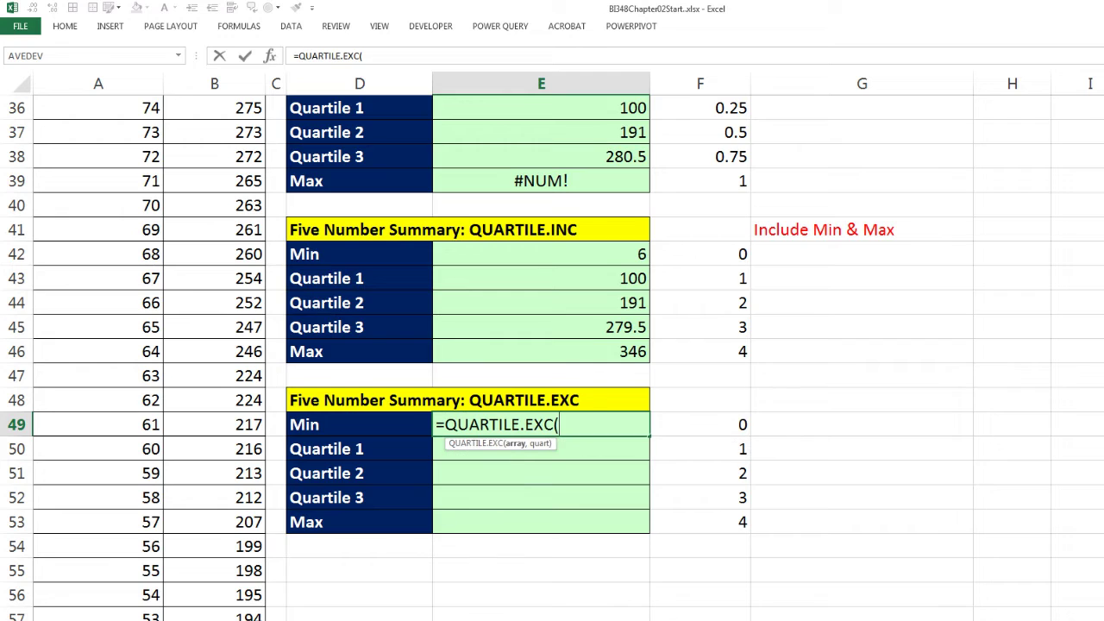
pyautogui.write('$B$10:$B$109')
pyautogui.write(',')
pyautogui.press('Right')
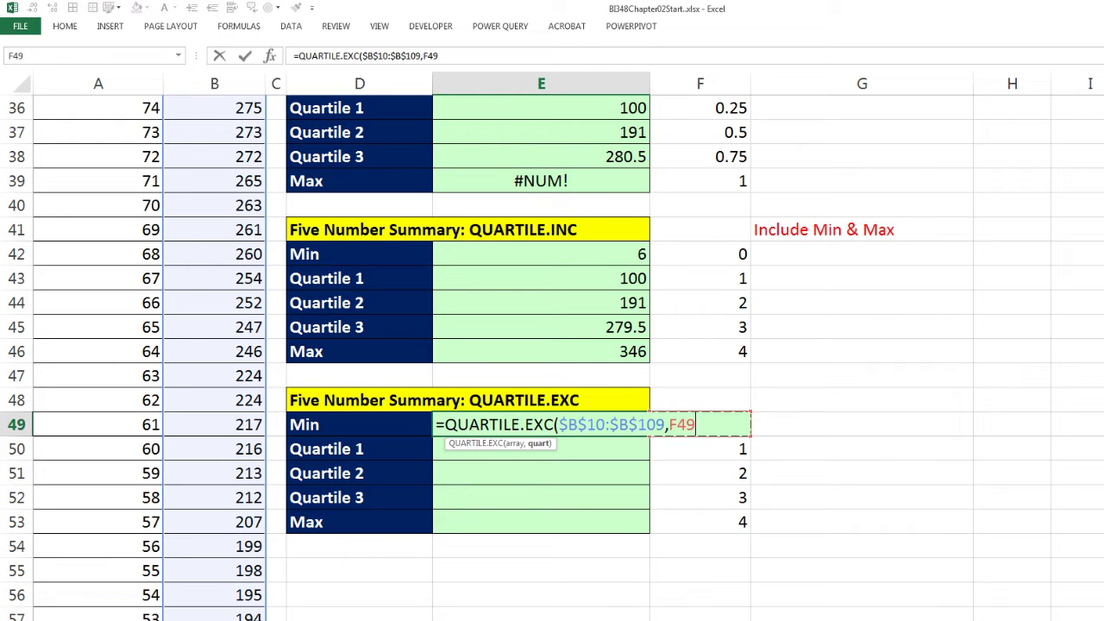
pyautogui.hotkey('ctrl', 'Return')
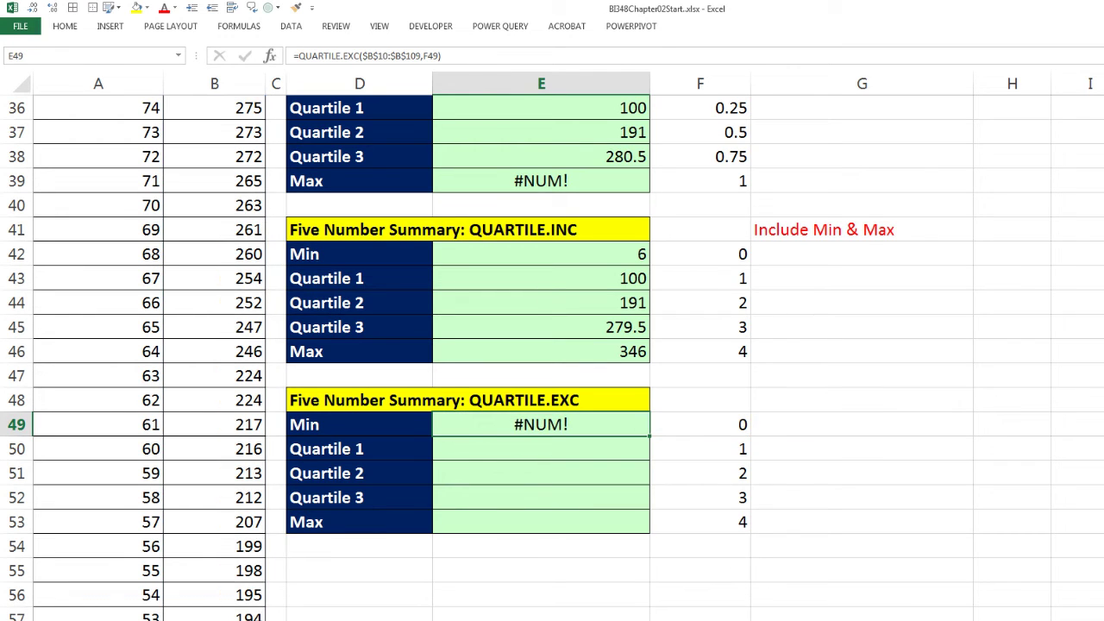
pyautogui.doubleClick(651, 435)
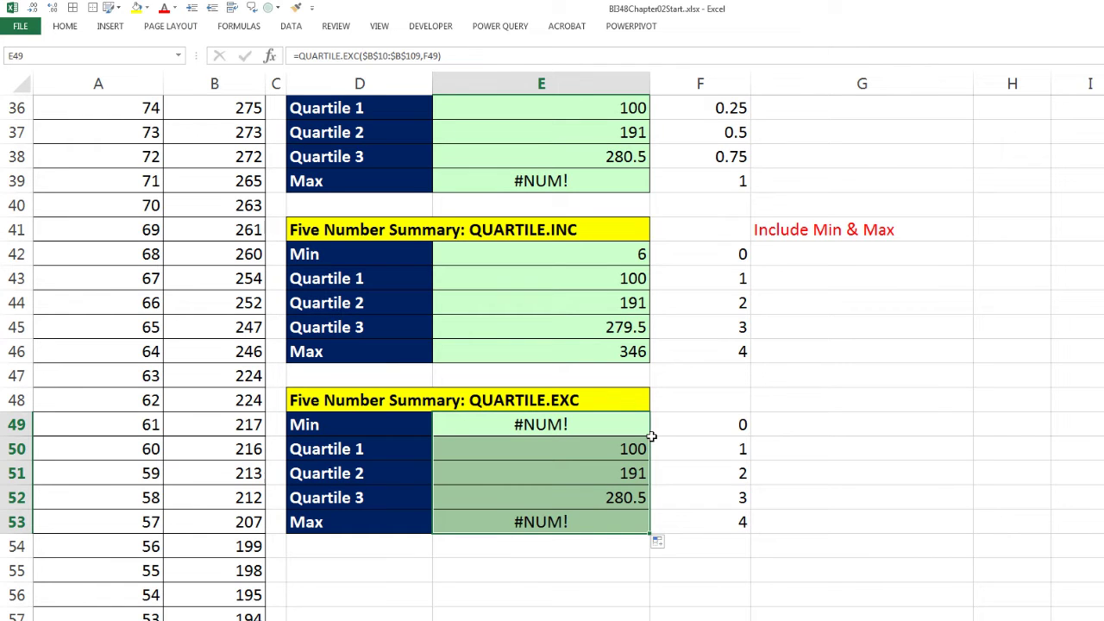
pyautogui.click(723, 522)
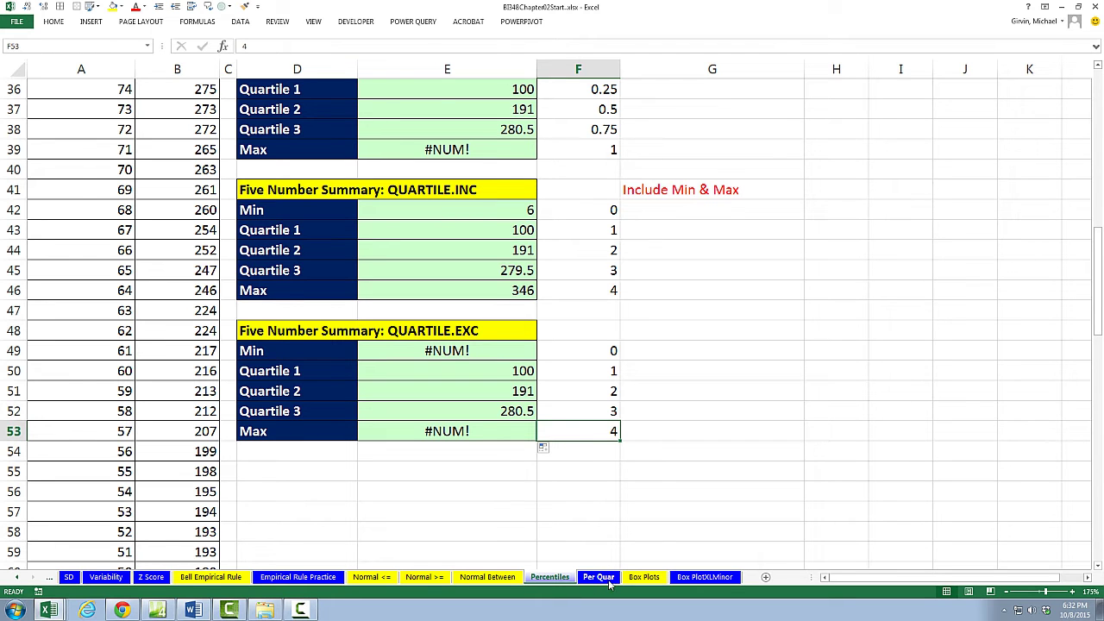
# - On the Per Quar sheet, enter =QUARTILE.INC($A$4:$A$106,F4) in D4
pyautogui.click(601, 581)
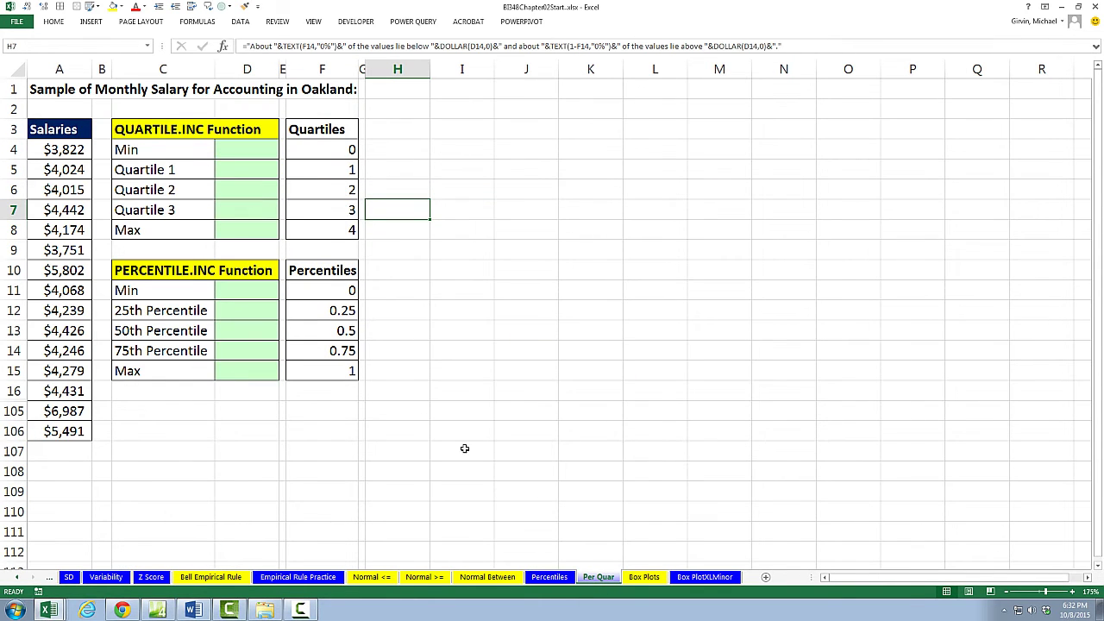
pyautogui.keyDown('ctrl'); pyautogui.scroll(2, 438, 435); pyautogui.keyUp('ctrl')
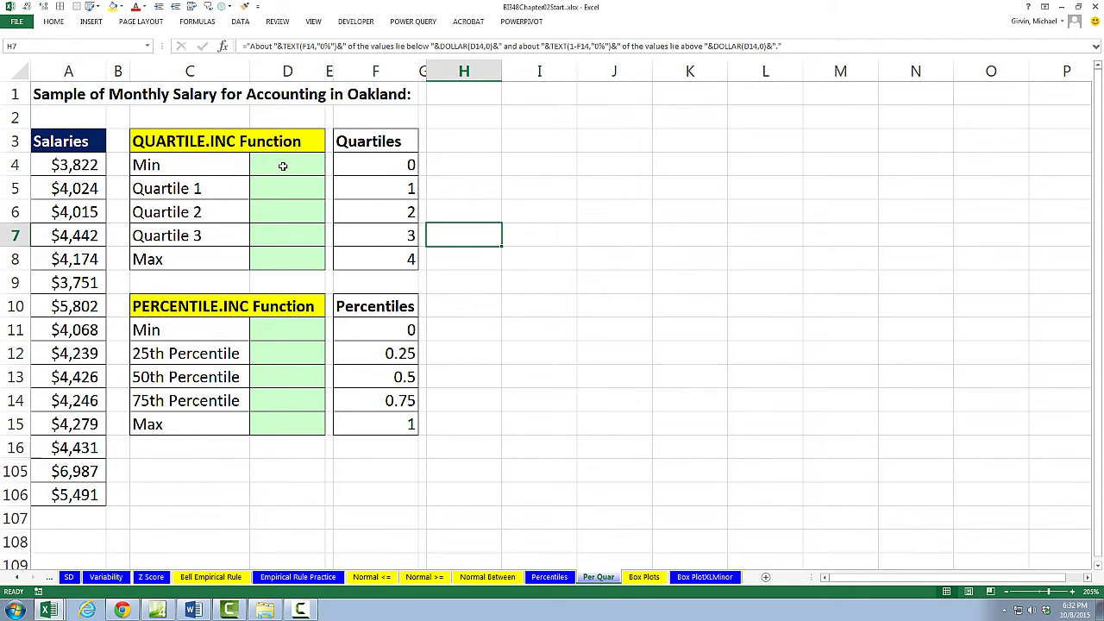
pyautogui.click(282, 165)
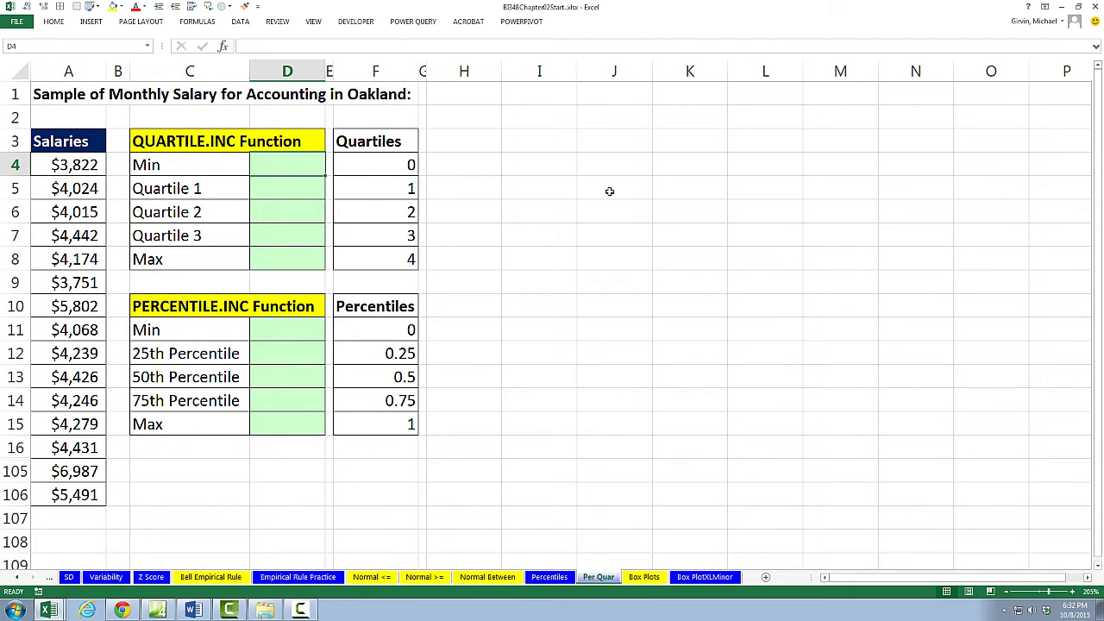
pyautogui.write('=qu')
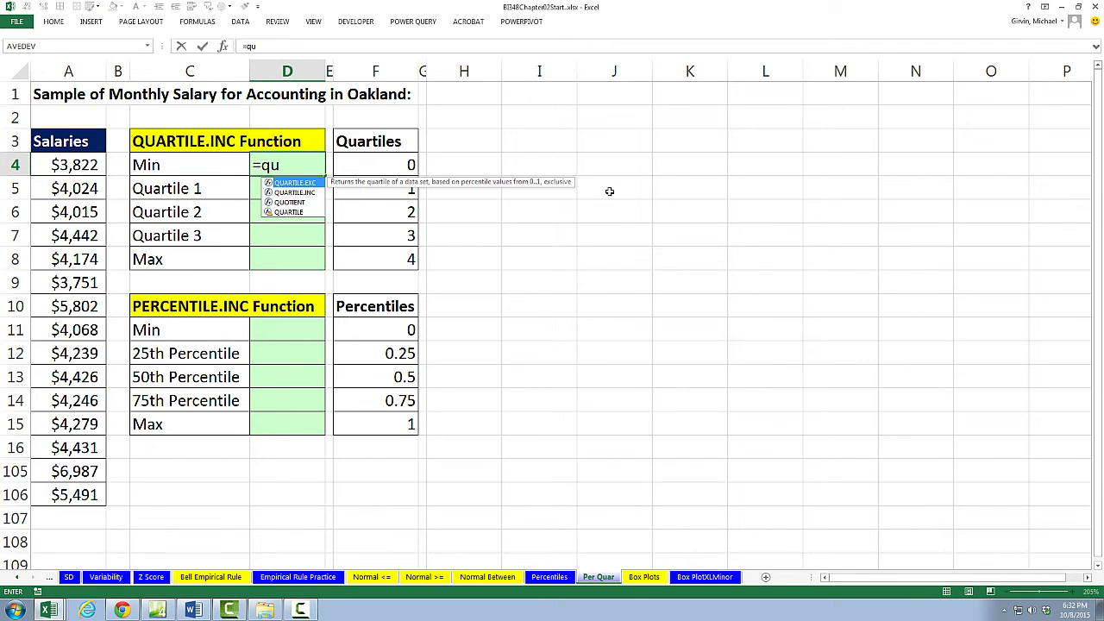
pyautogui.press('Down')
pyautogui.press('Tab')
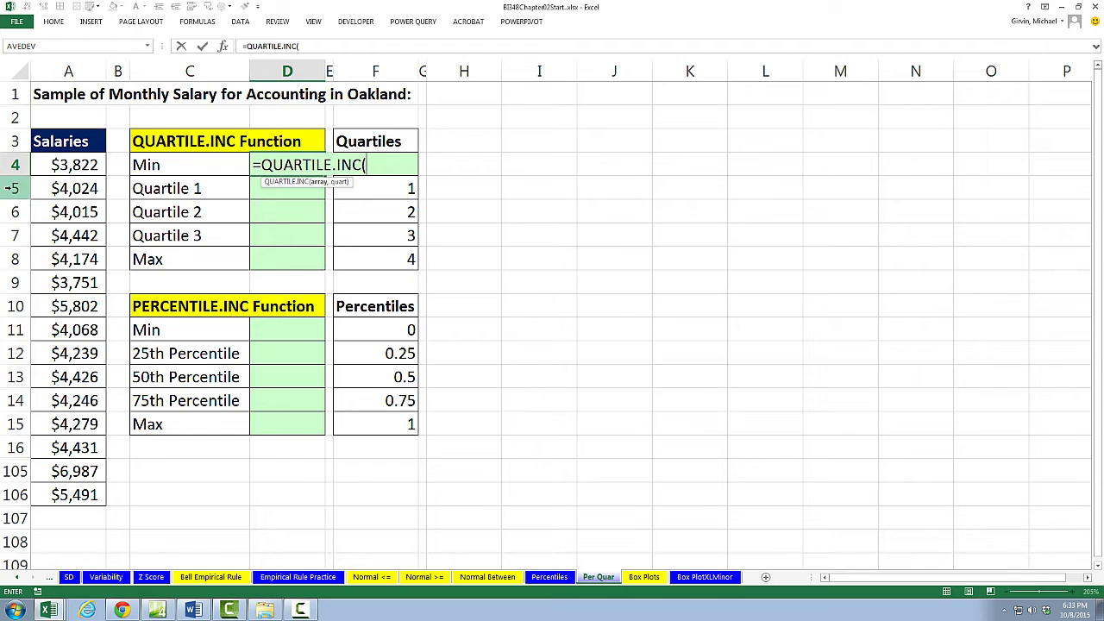
pyautogui.moveTo(48, 166); pyautogui.dragTo(100, 504)
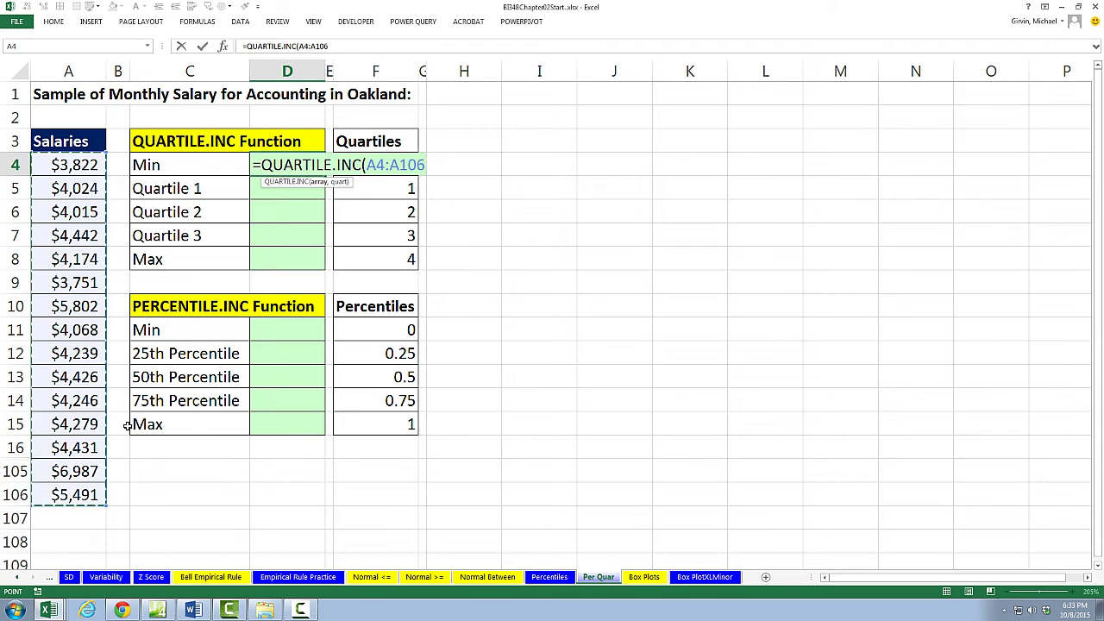
pyautogui.press('F4')
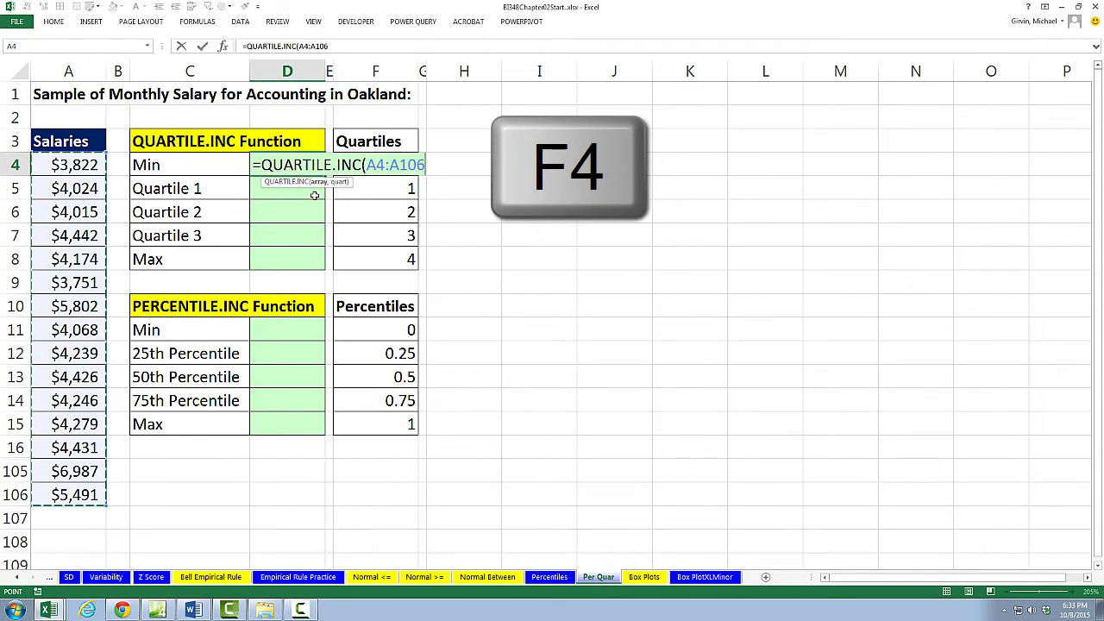
pyautogui.write(',')
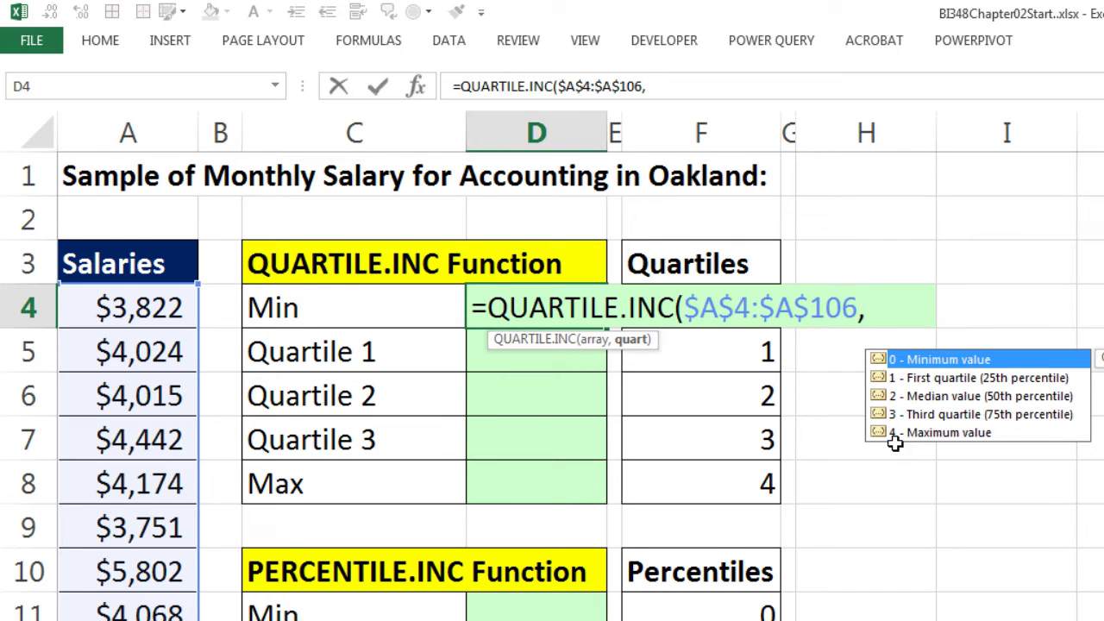
pyautogui.press('Right')
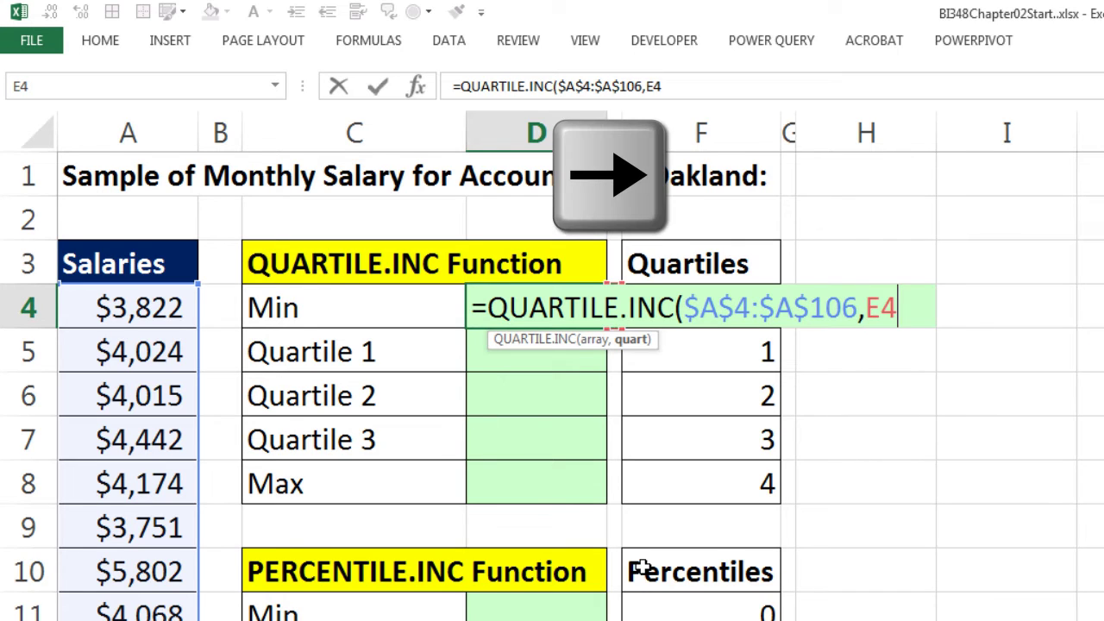
pyautogui.press('Right')
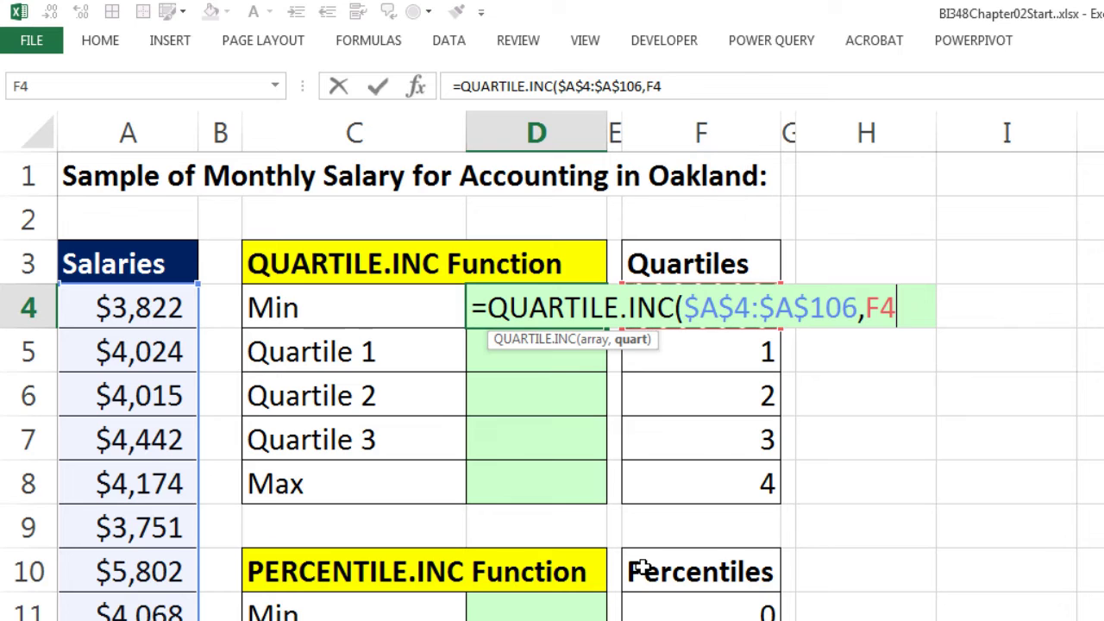
pyautogui.hotkey('ctrl', 'Return')
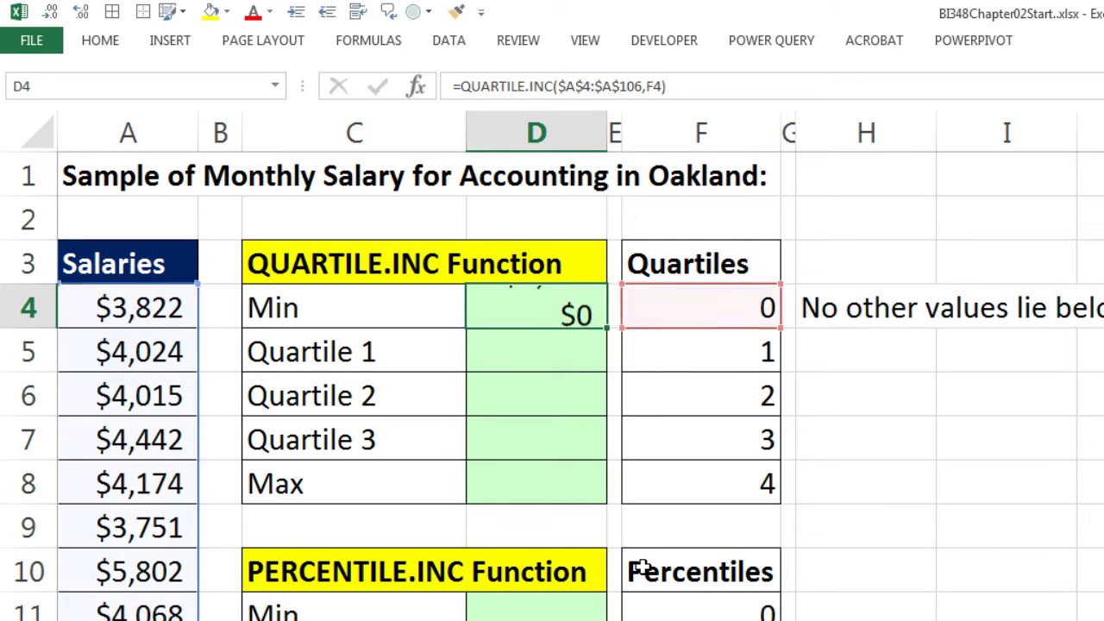
# - Fill the formula down to D8, giving $2,510, $4,004, $4,319, $4,664 and $6,987
pyautogui.moveTo(607, 328); pyautogui.dragTo(604, 481)
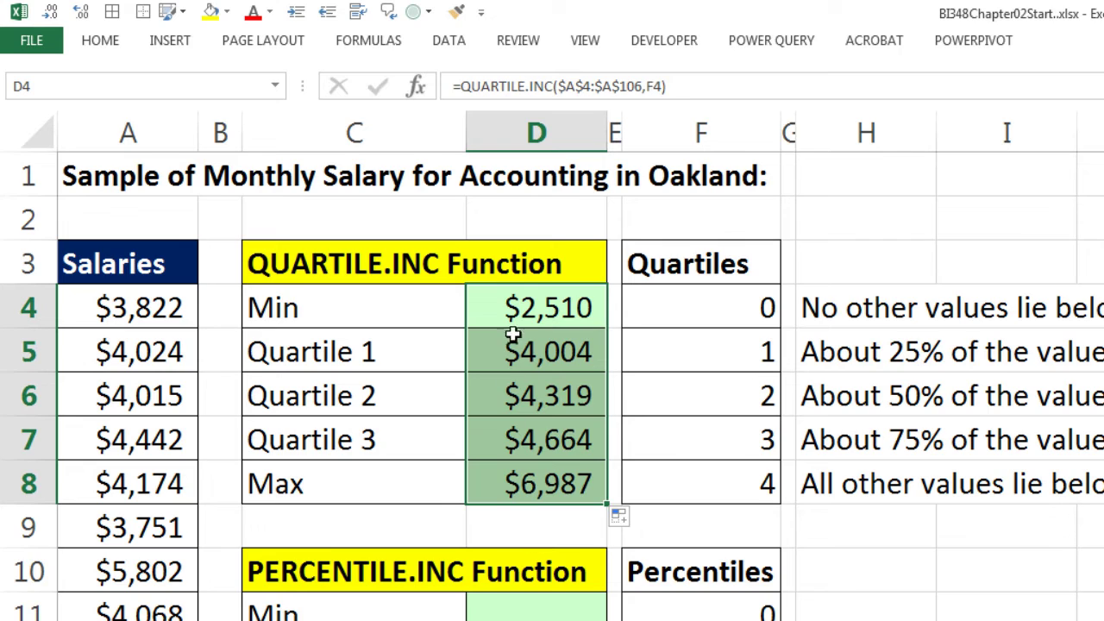
pyautogui.click(518, 300)
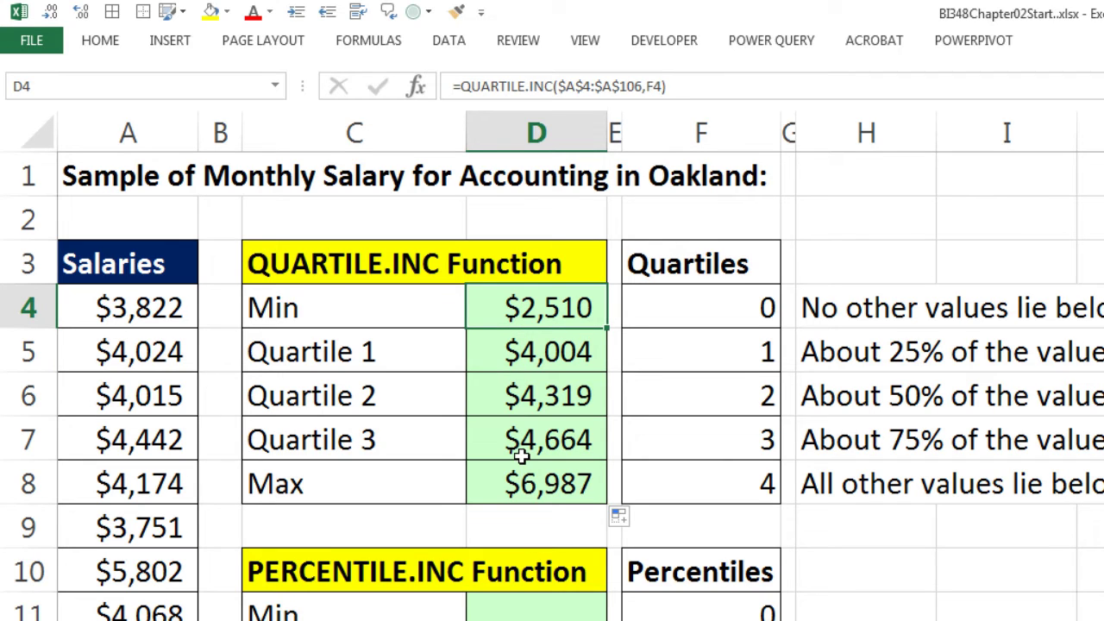
pyautogui.click(521, 483)
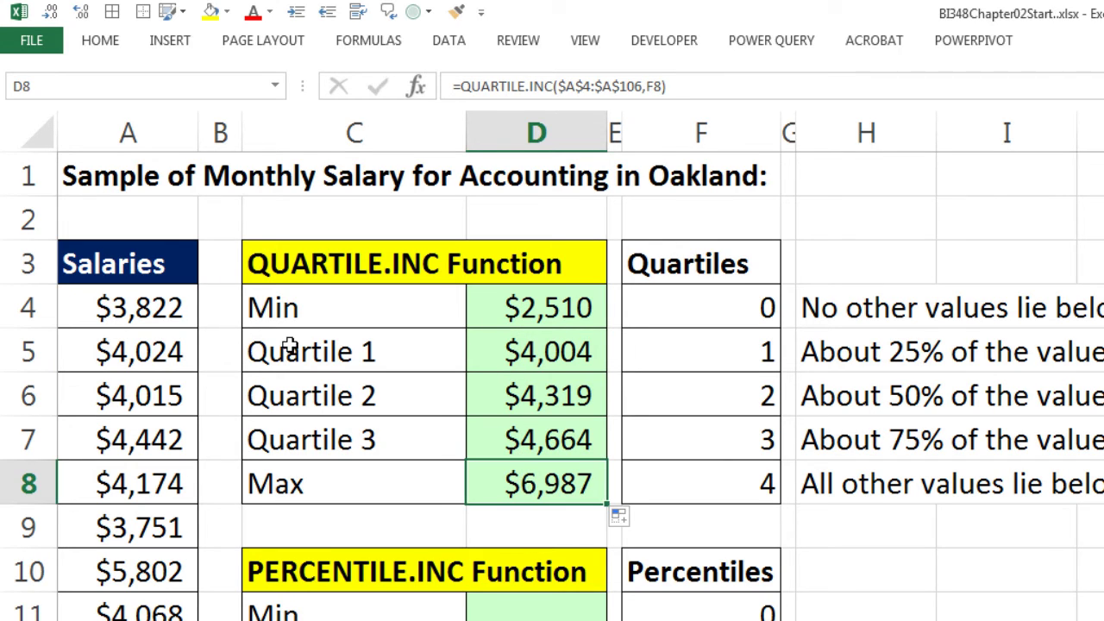
pyautogui.moveTo(289, 345); pyautogui.dragTo(499, 453)
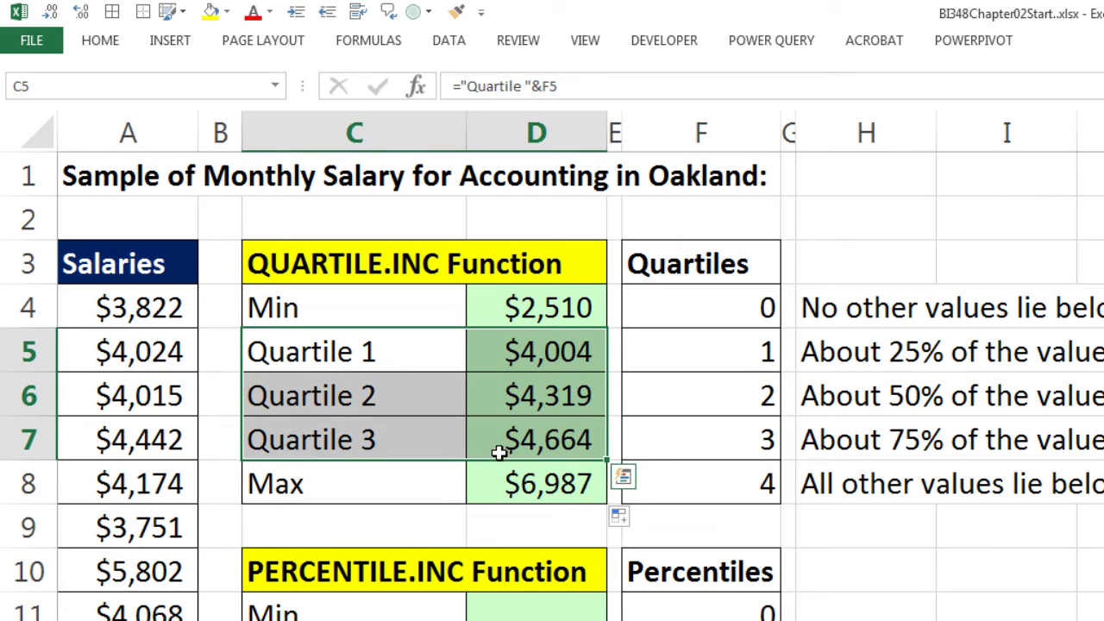
pyautogui.click(507, 314)
pyautogui.click(492, 485)
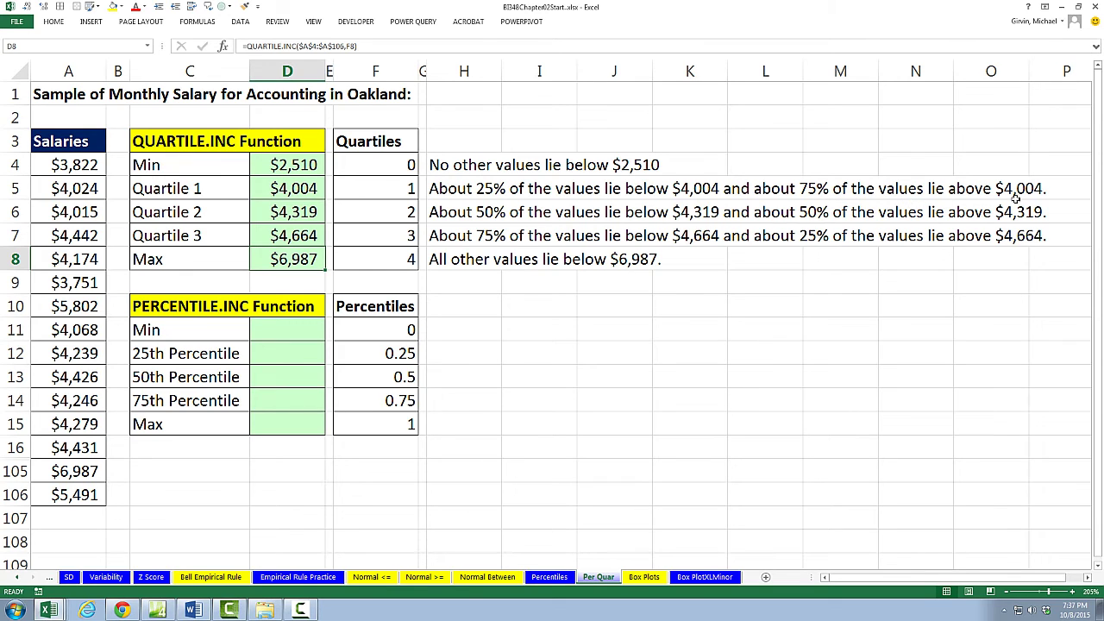
pyautogui.click(289, 213)
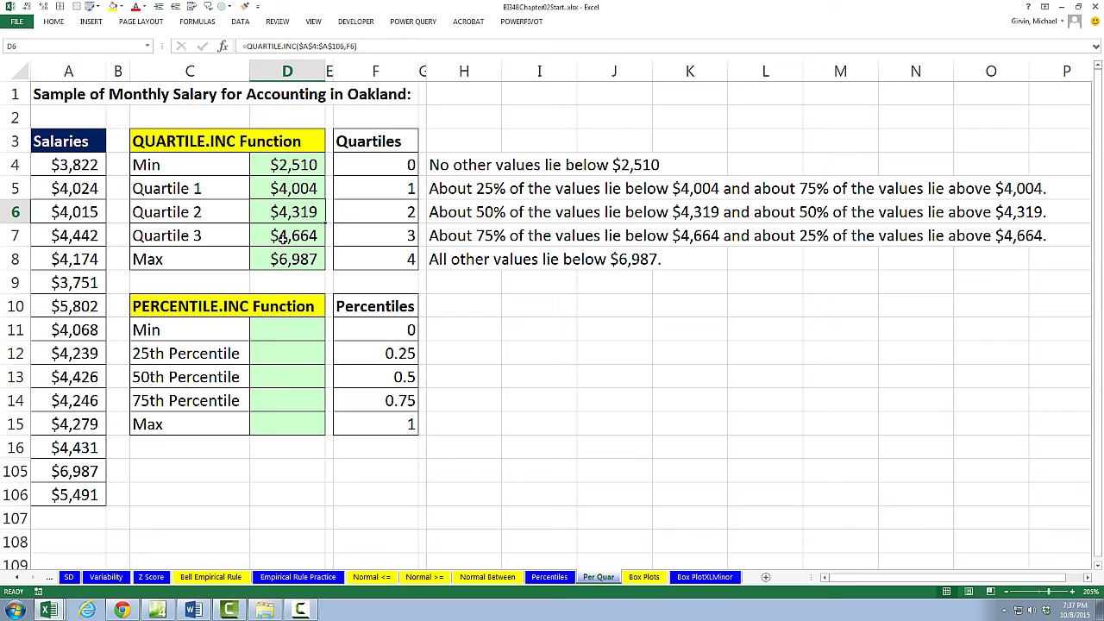
pyautogui.click(284, 240)
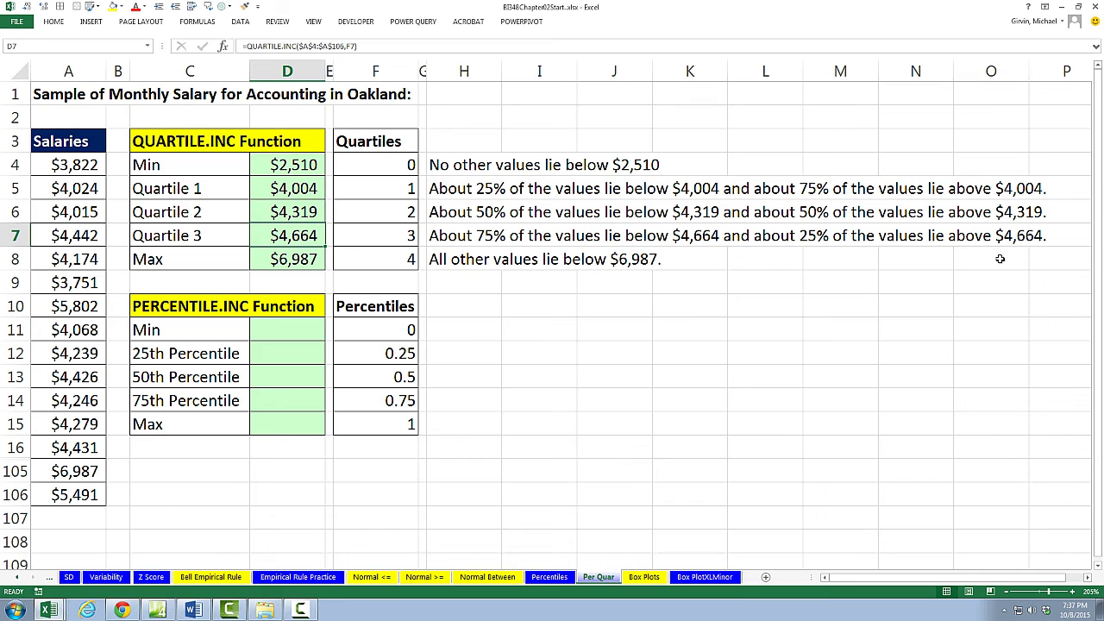
pyautogui.click(303, 260)
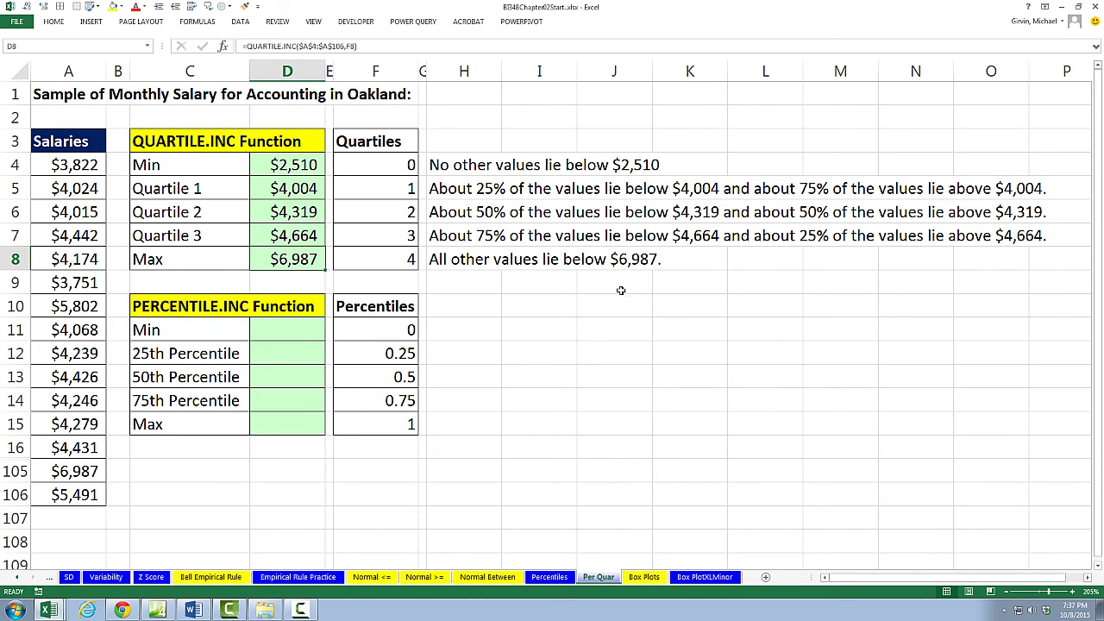
# - Enter =PERCENTILE.INC($A$4:$A$106,F11) in D11 and fill it down to D15
pyautogui.click(295, 331)
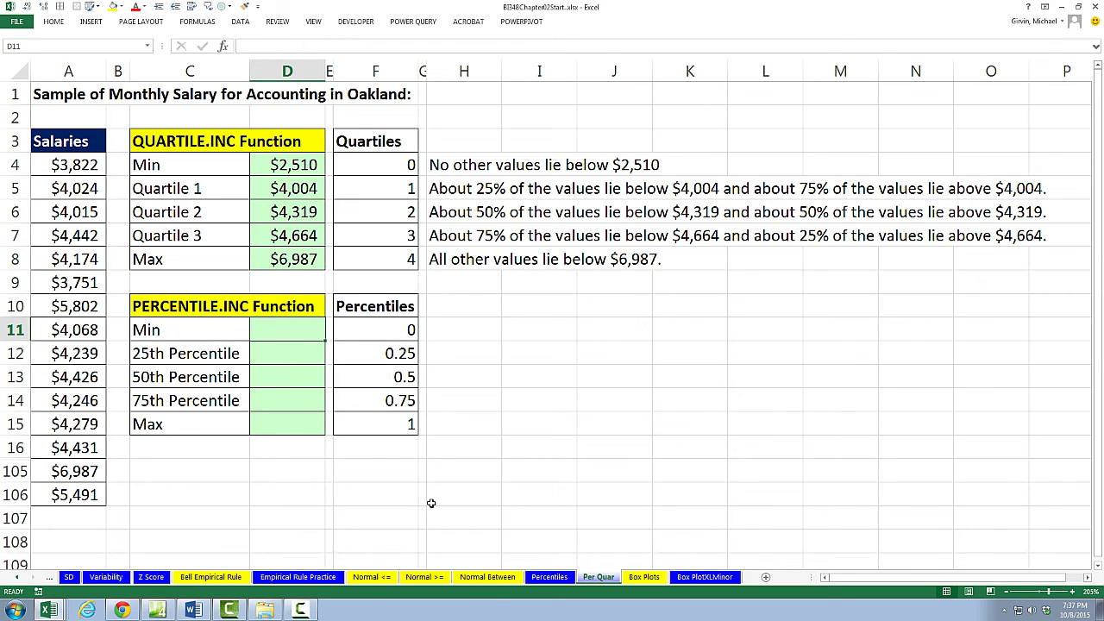
pyautogui.write('=per')
pyautogui.press('Down')
pyautogui.press('Down')
pyautogui.press('Tab')
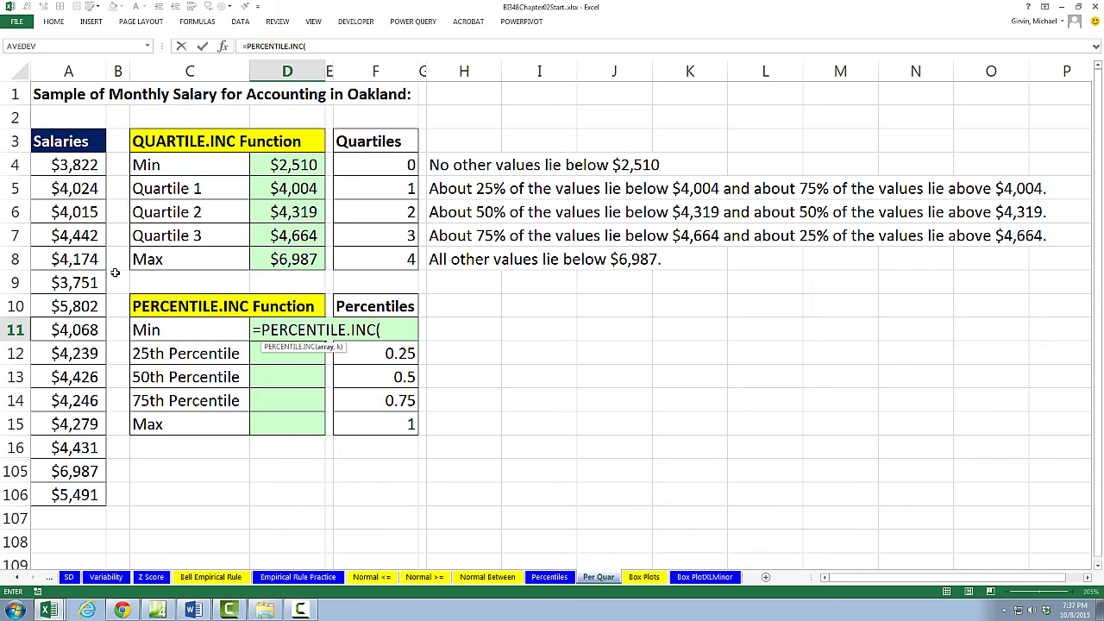
pyautogui.moveTo(74, 166); pyautogui.dragTo(91, 488)
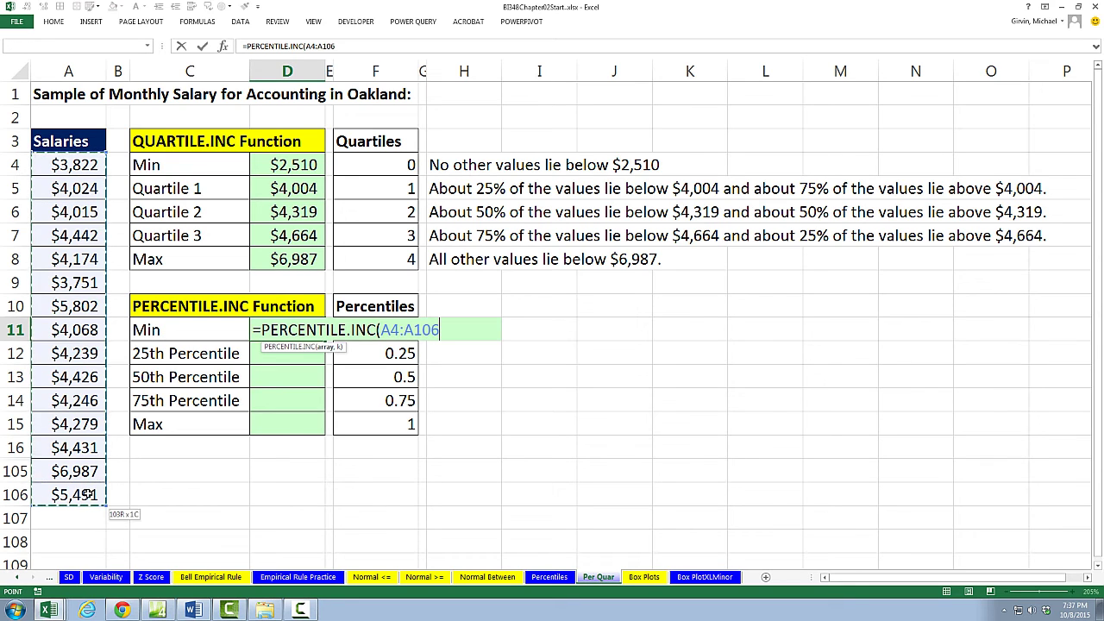
pyautogui.press('F4')
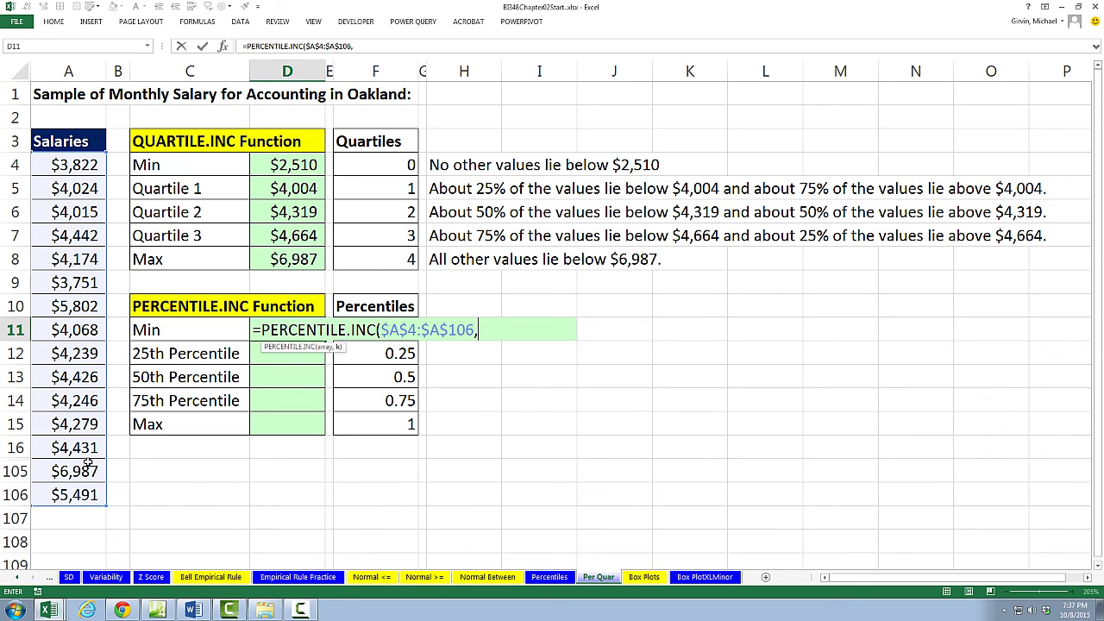
pyautogui.press('Right')
pyautogui.press('Right')
pyautogui.hotkey('ctrl', 'Return')
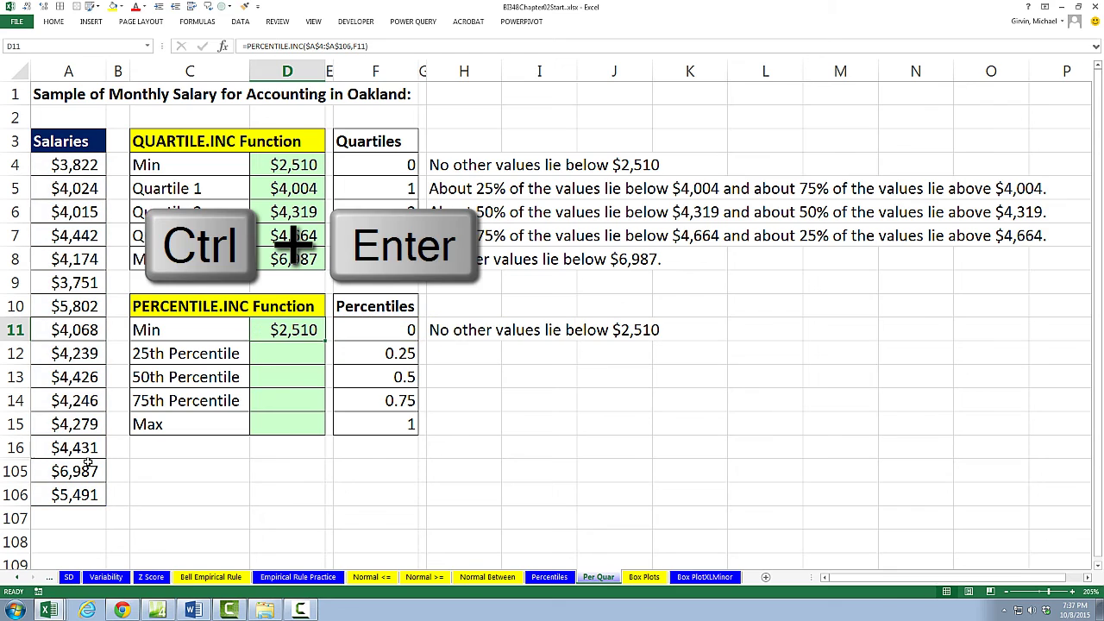
pyautogui.moveTo(325, 342); pyautogui.dragTo(327, 432)
pyautogui.click(342, 472)
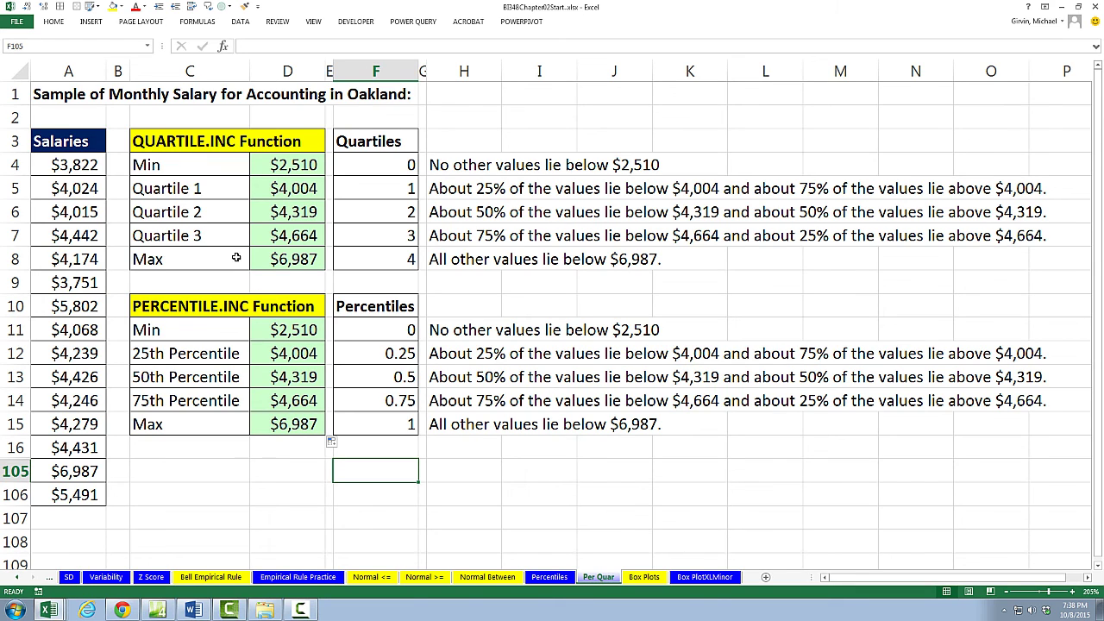
pyautogui.click(293, 193)
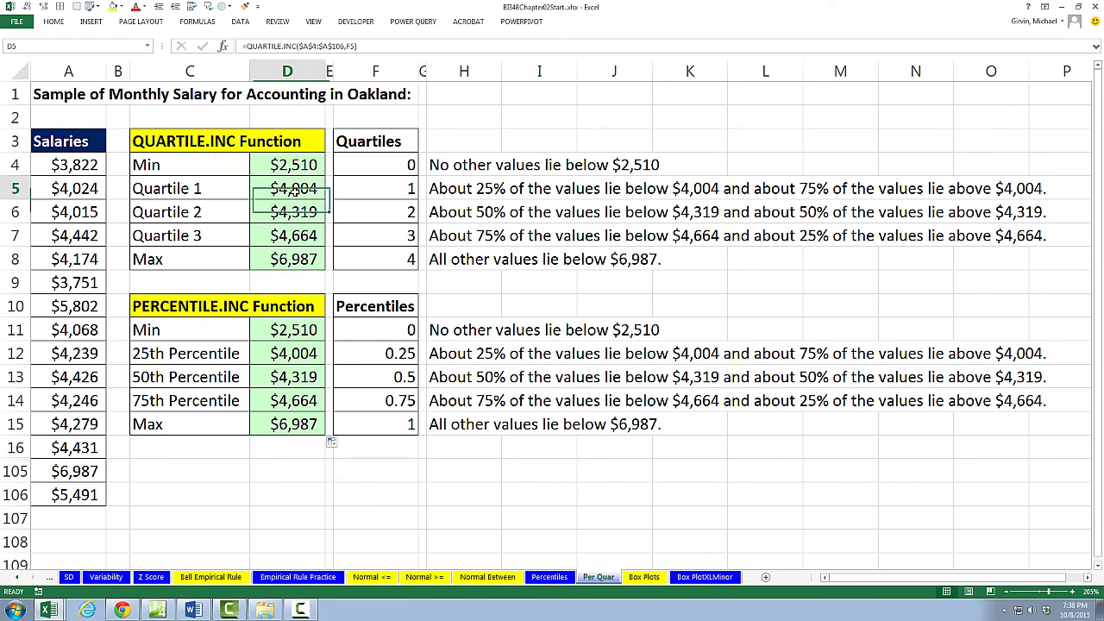
pyautogui.click(306, 356)
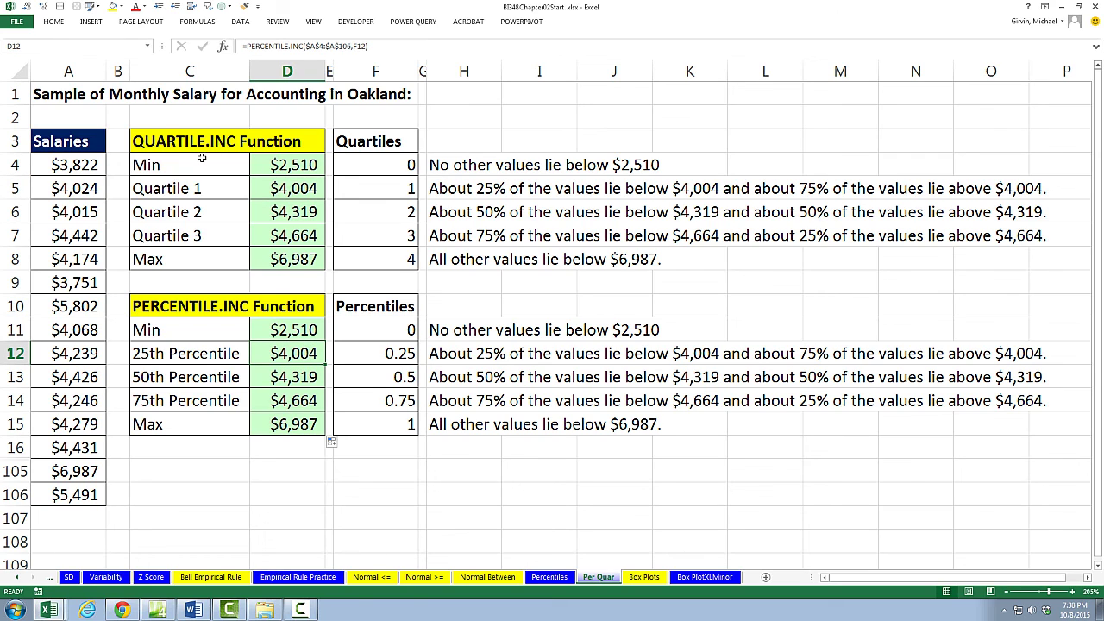